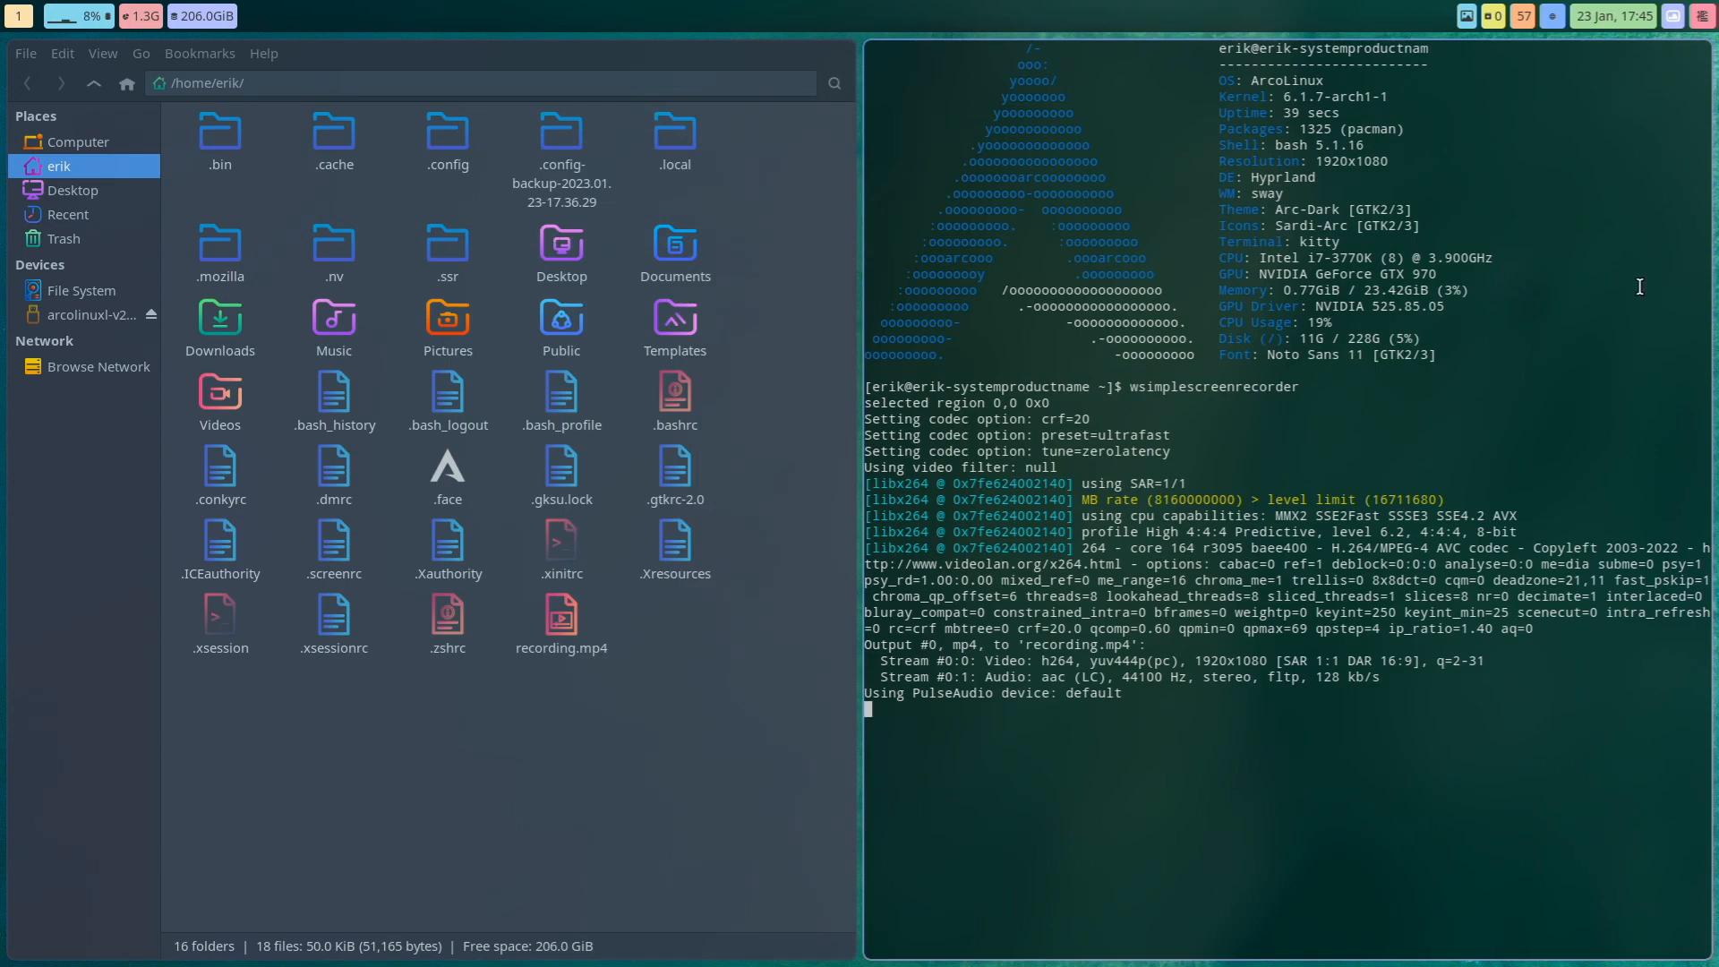
- Highlight the GeForce GTX 970 GPU and NVIDIA driver lines in neofetch, then switch to workspace 2
left_click_drag(1438, 273, 1252, 273)
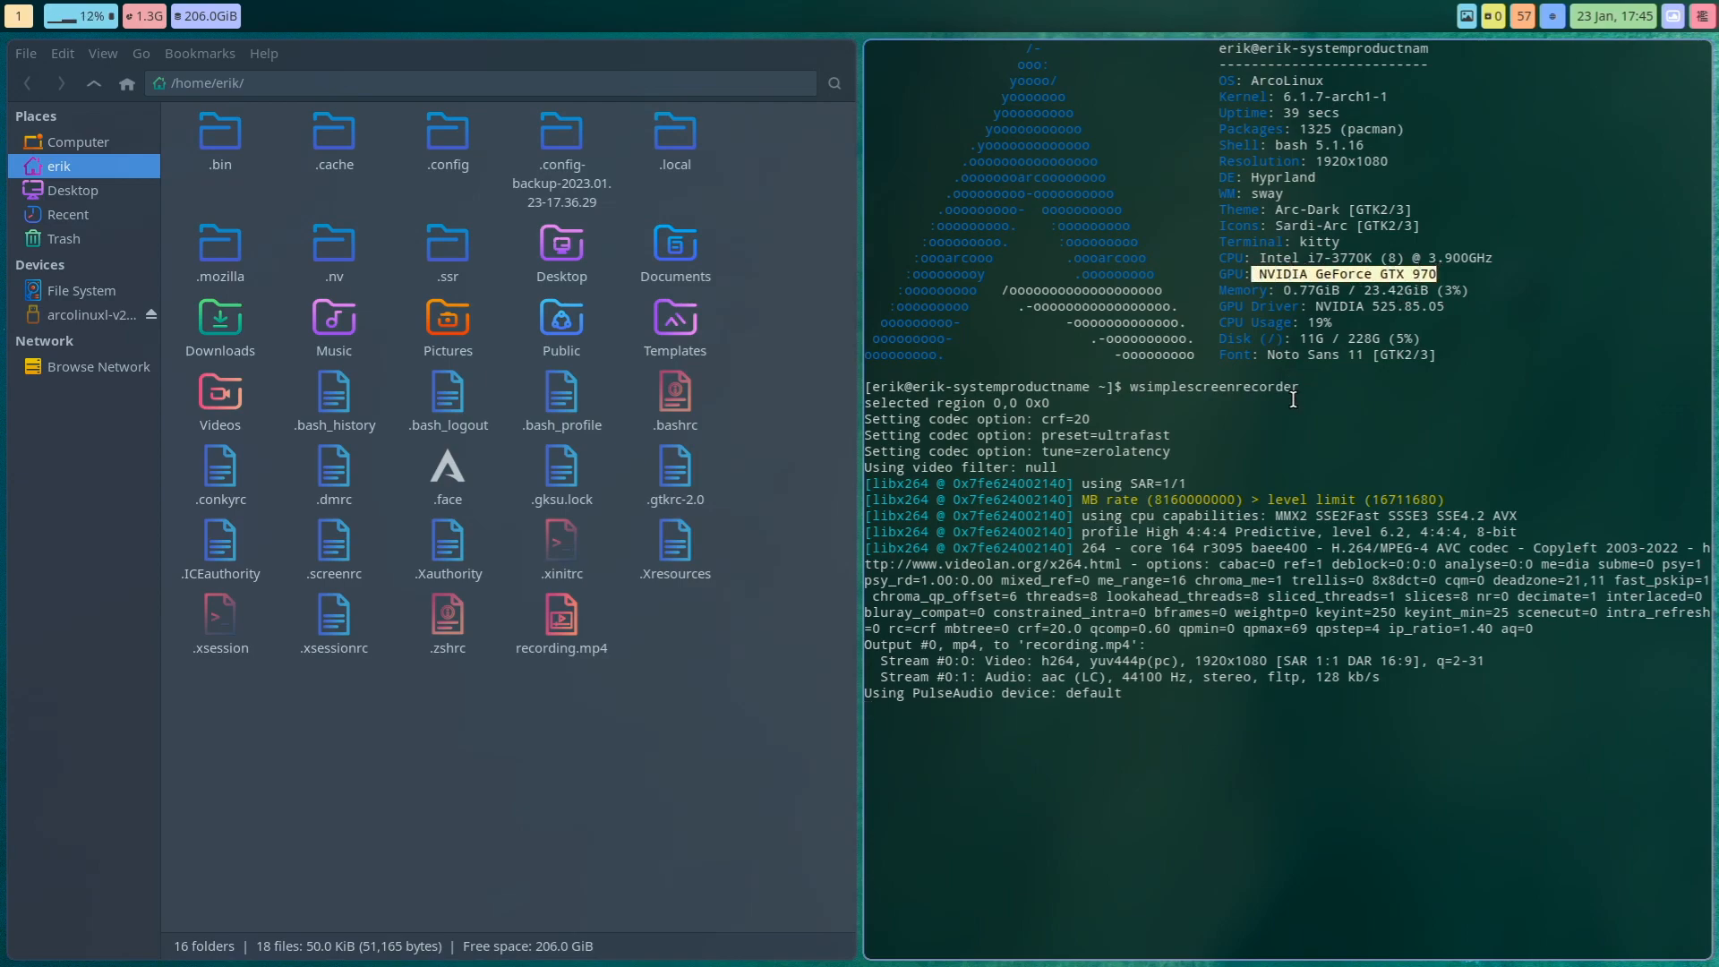
left_click_drag(1316, 306, 1459, 306)
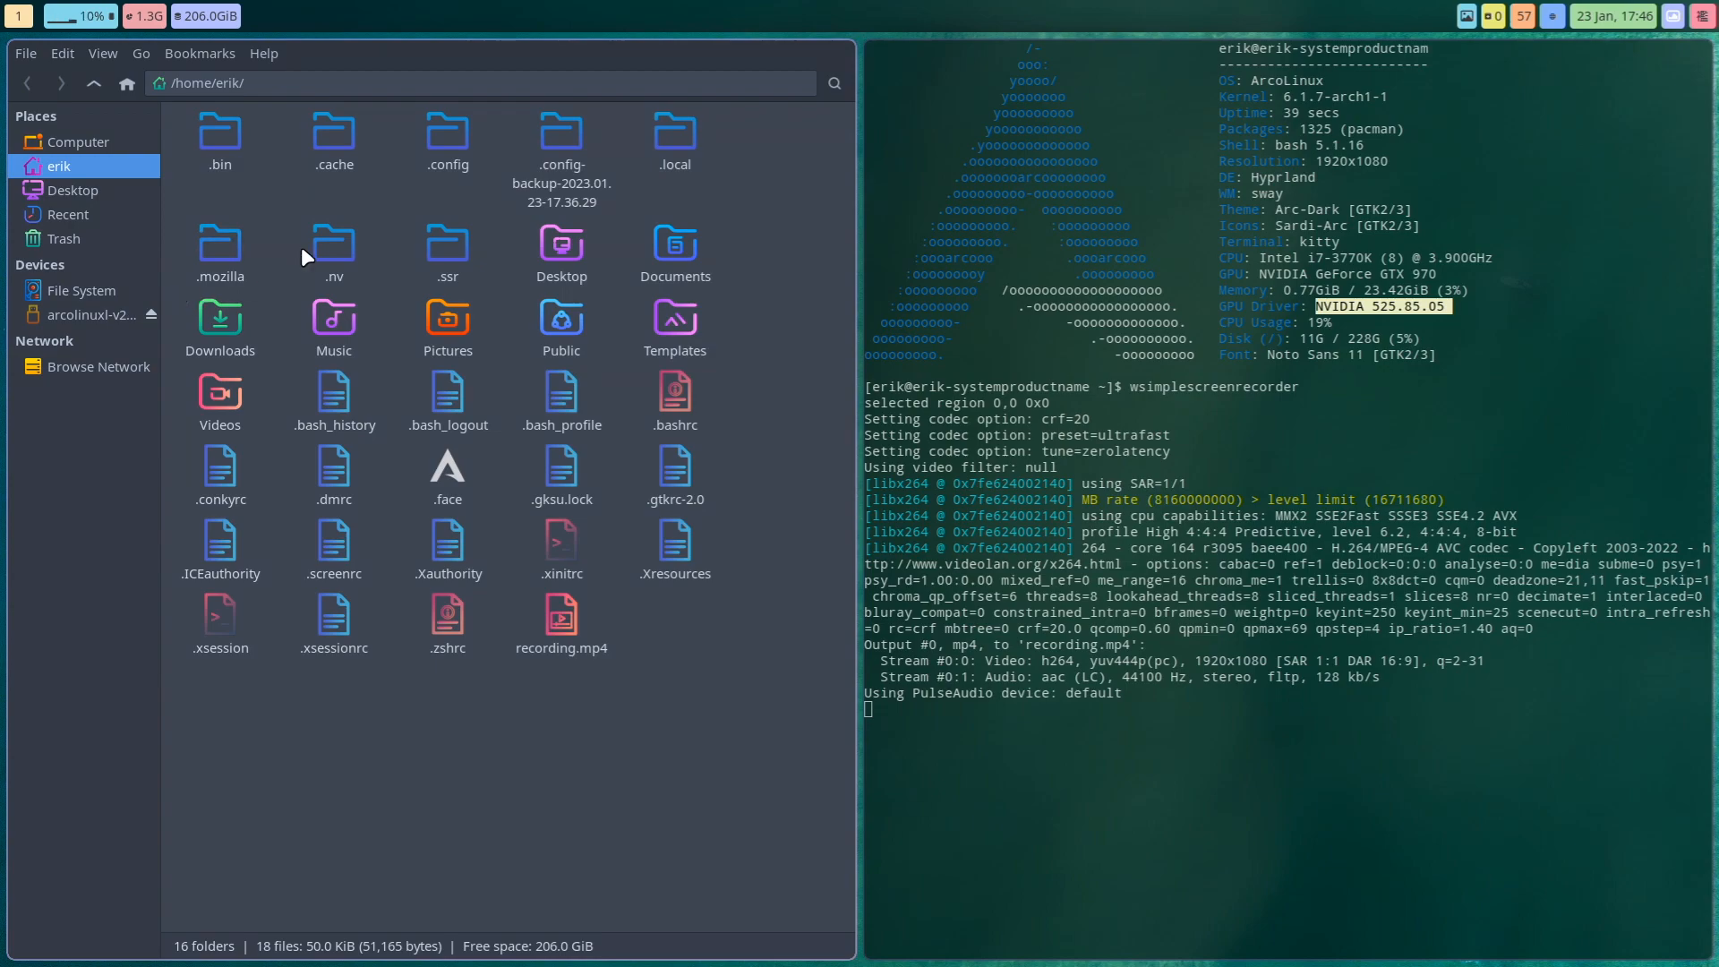
key("super+2")
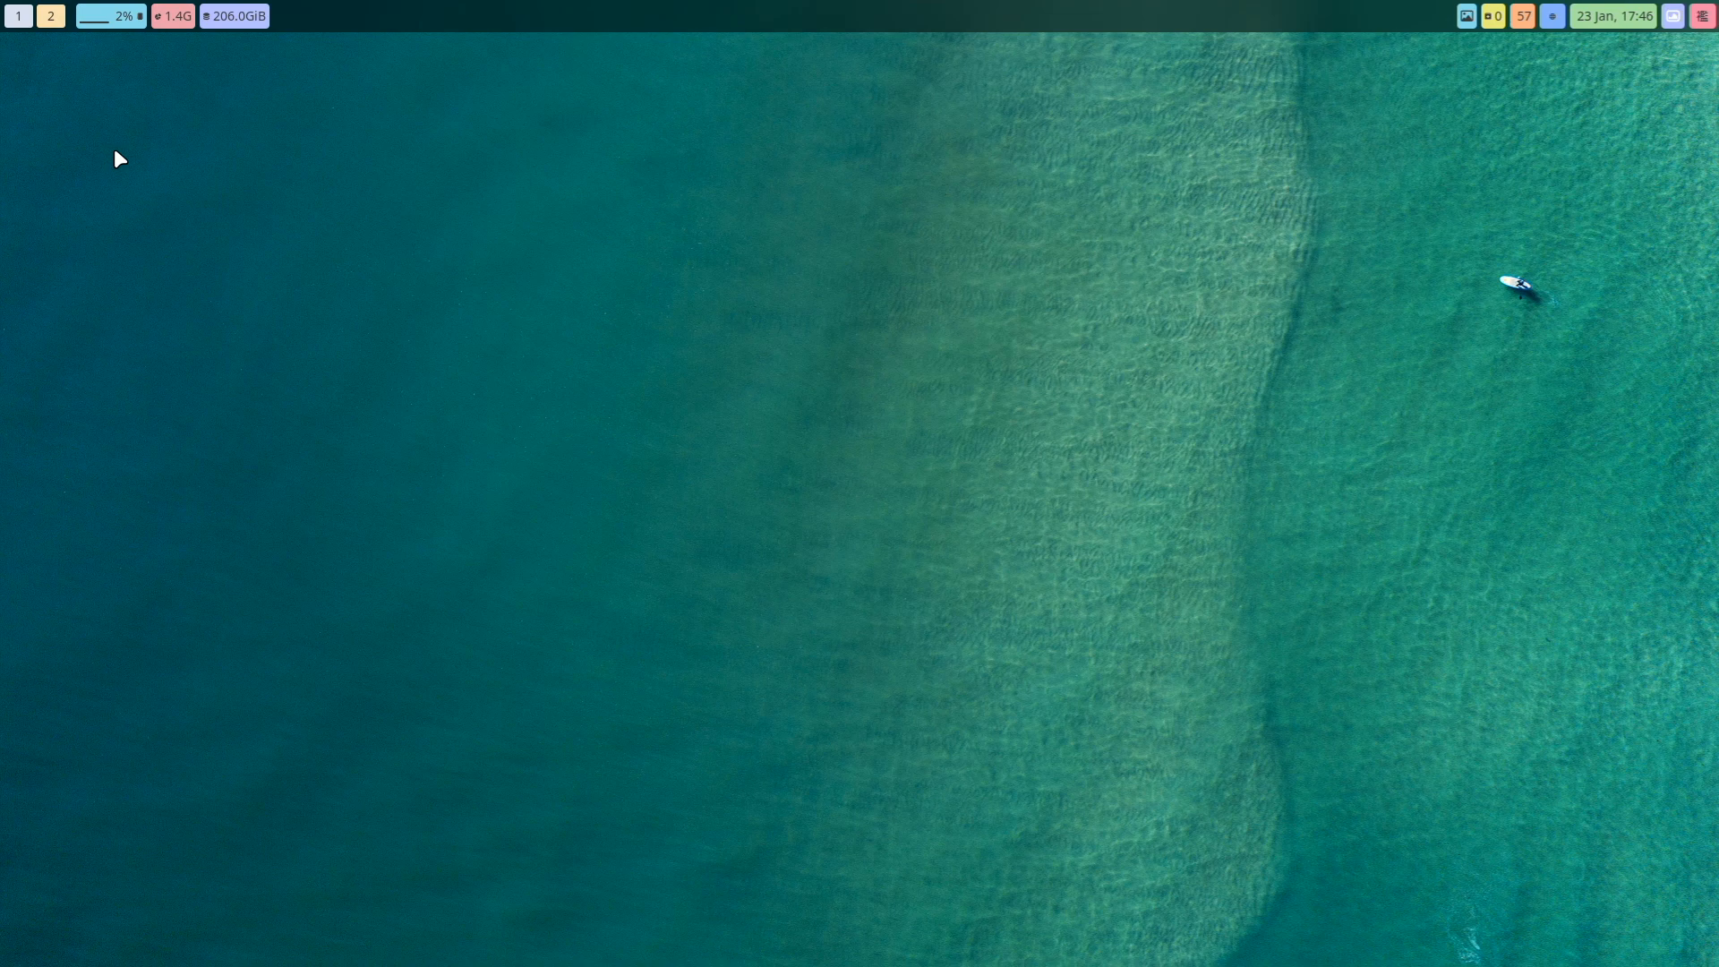
- Launch Firefox and load wiki.hyprland.org after correcting the mistyped address
key("super+b")
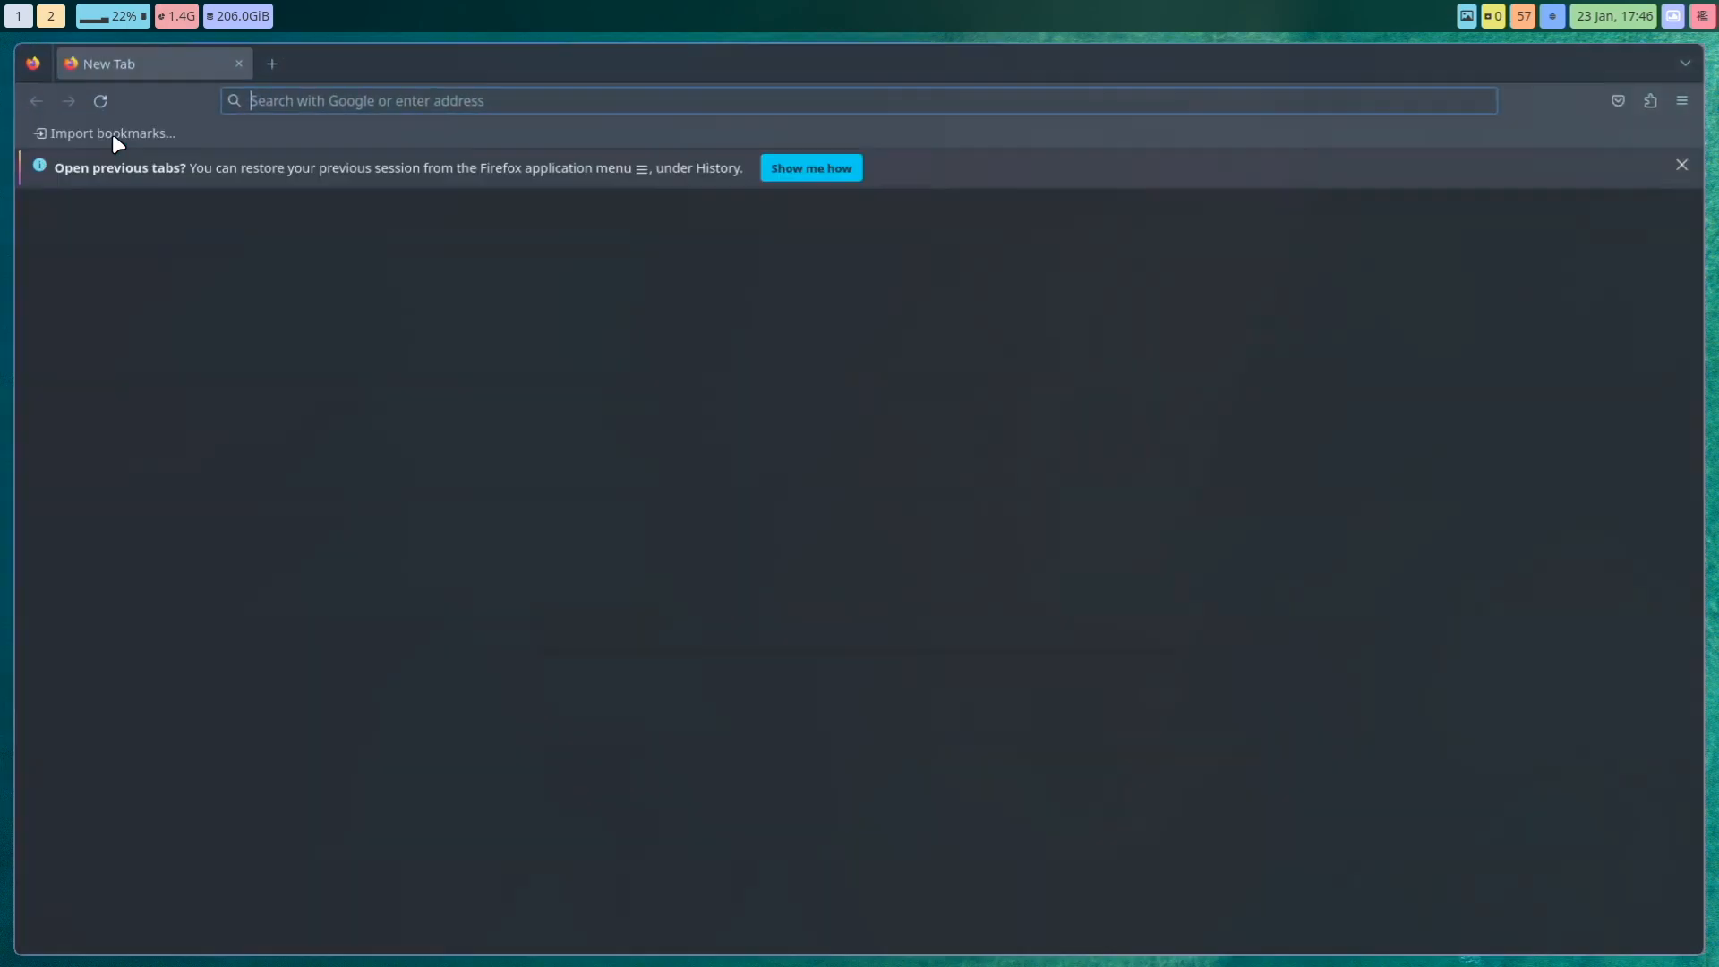
type("qrch")
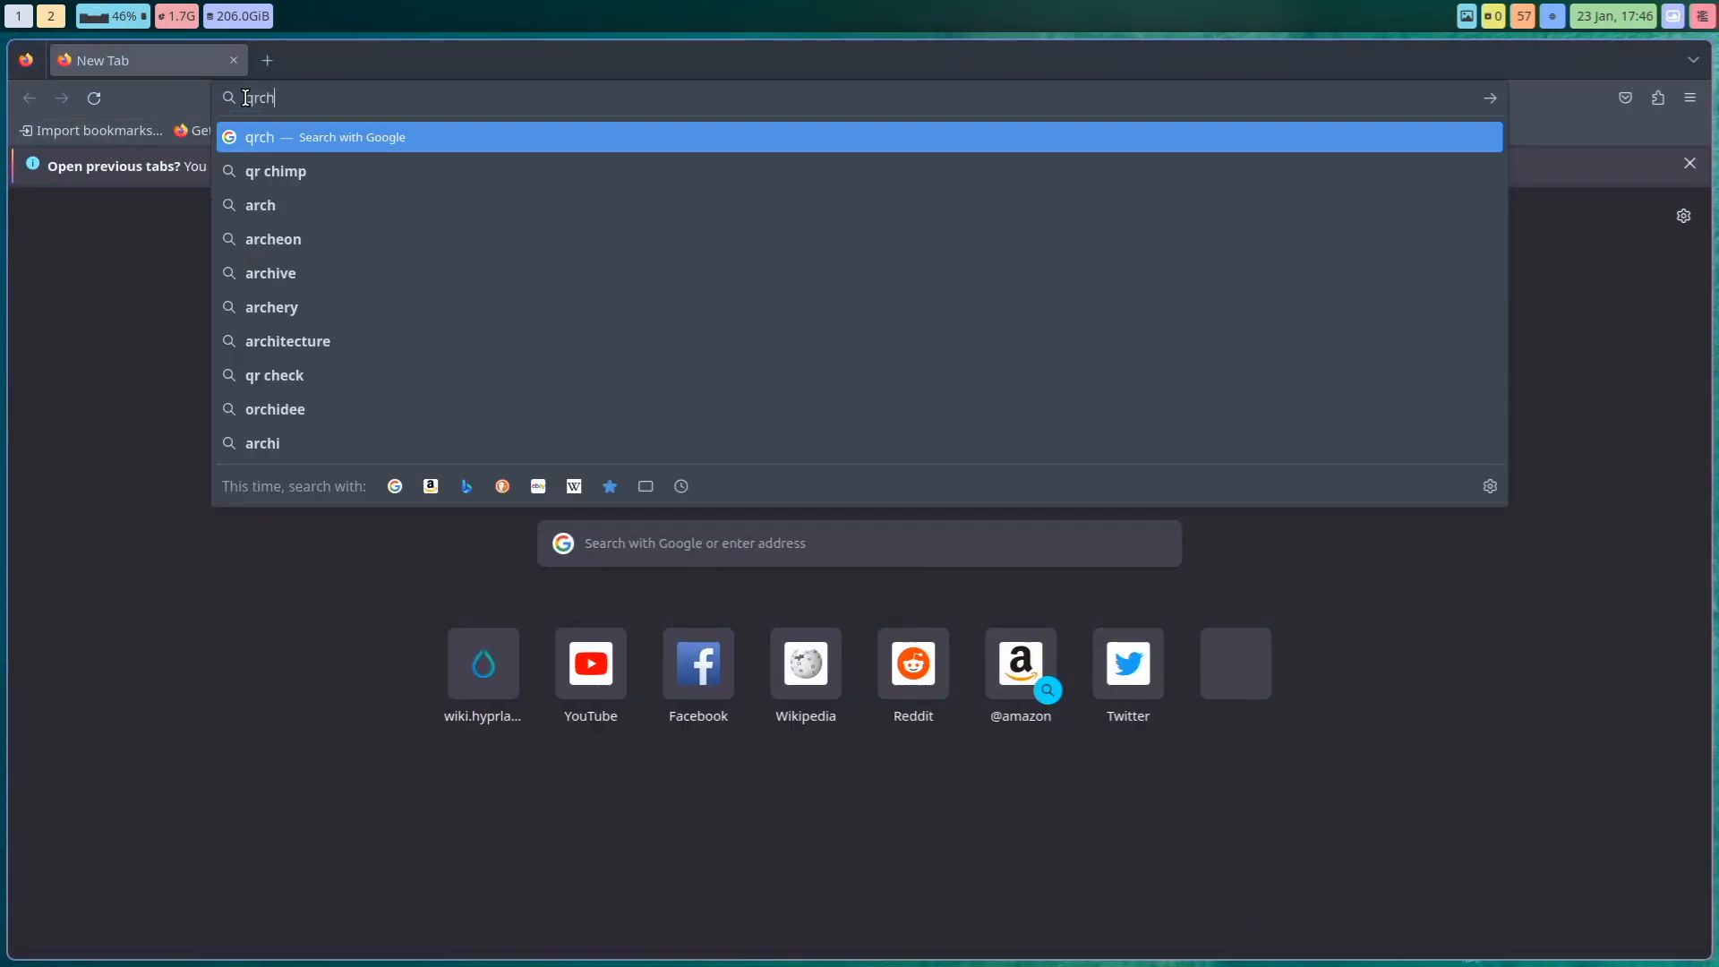
key("BackSpace")
key("BackSpace")
key("BackSpace")
key("BackSpace")
type("arich")
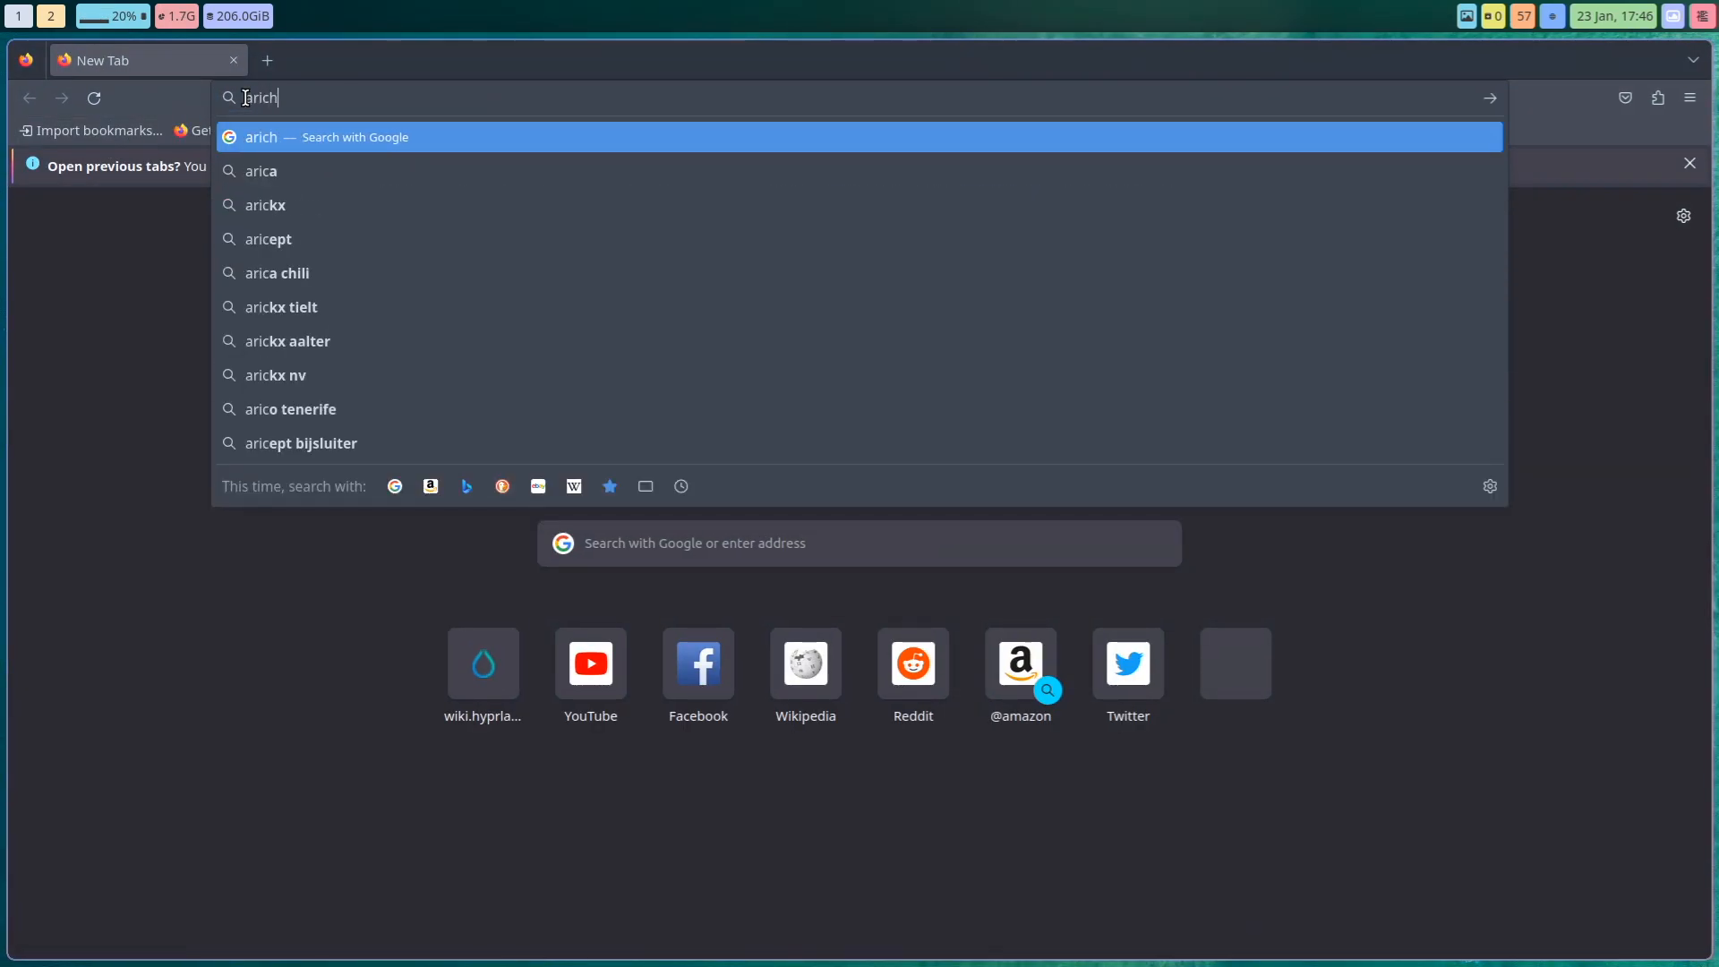
key("BackSpace")
key("BackSpace")
key("BackSpace")
type("ch")
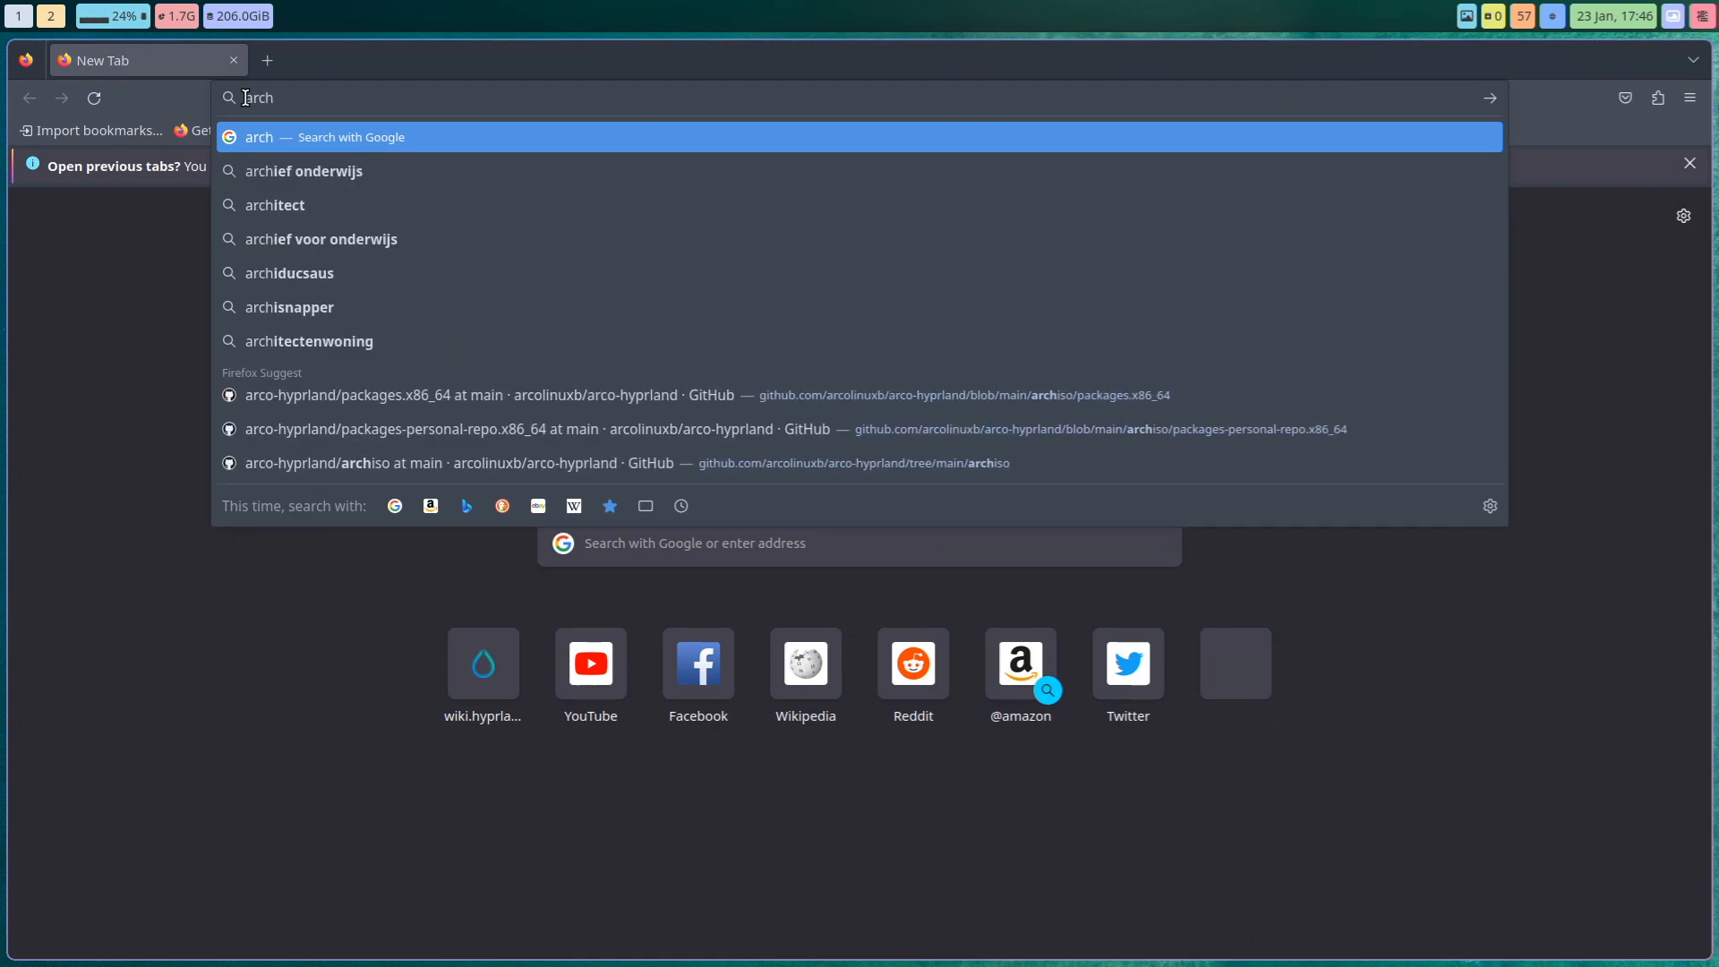
key("BackSpace")
key("BackSpace")
key("BackSpace")
type("zik")
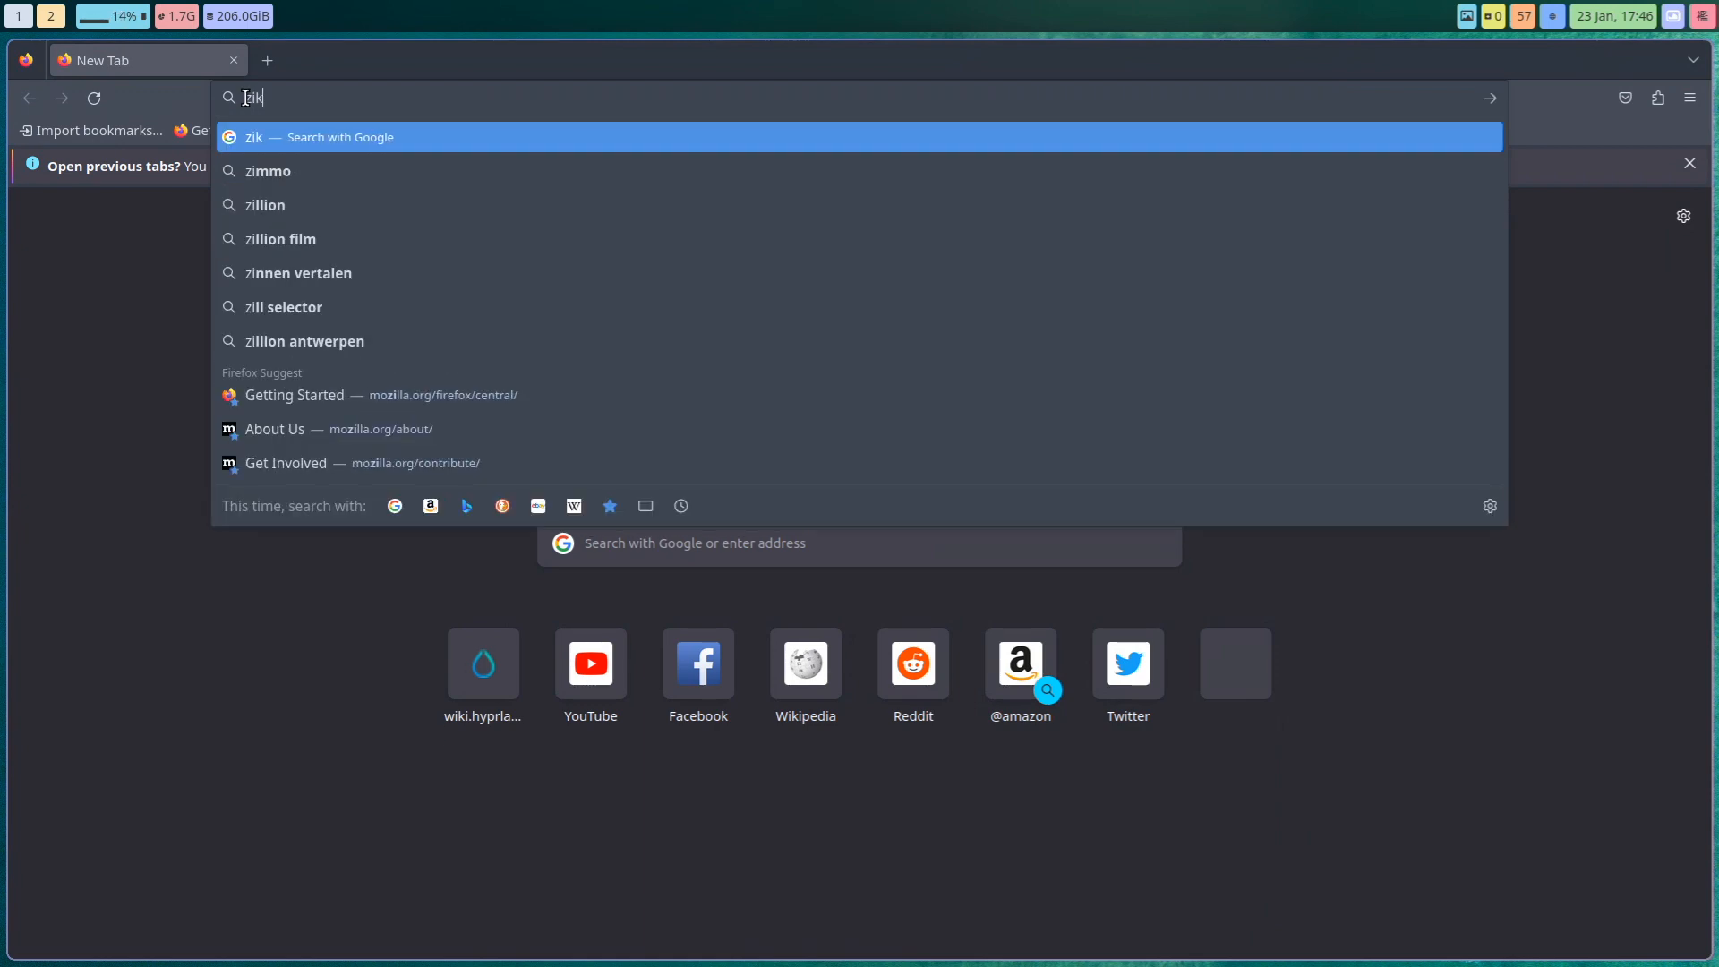
key("BackSpace")
key("BackSpace")
key("BackSpace")
type("we")
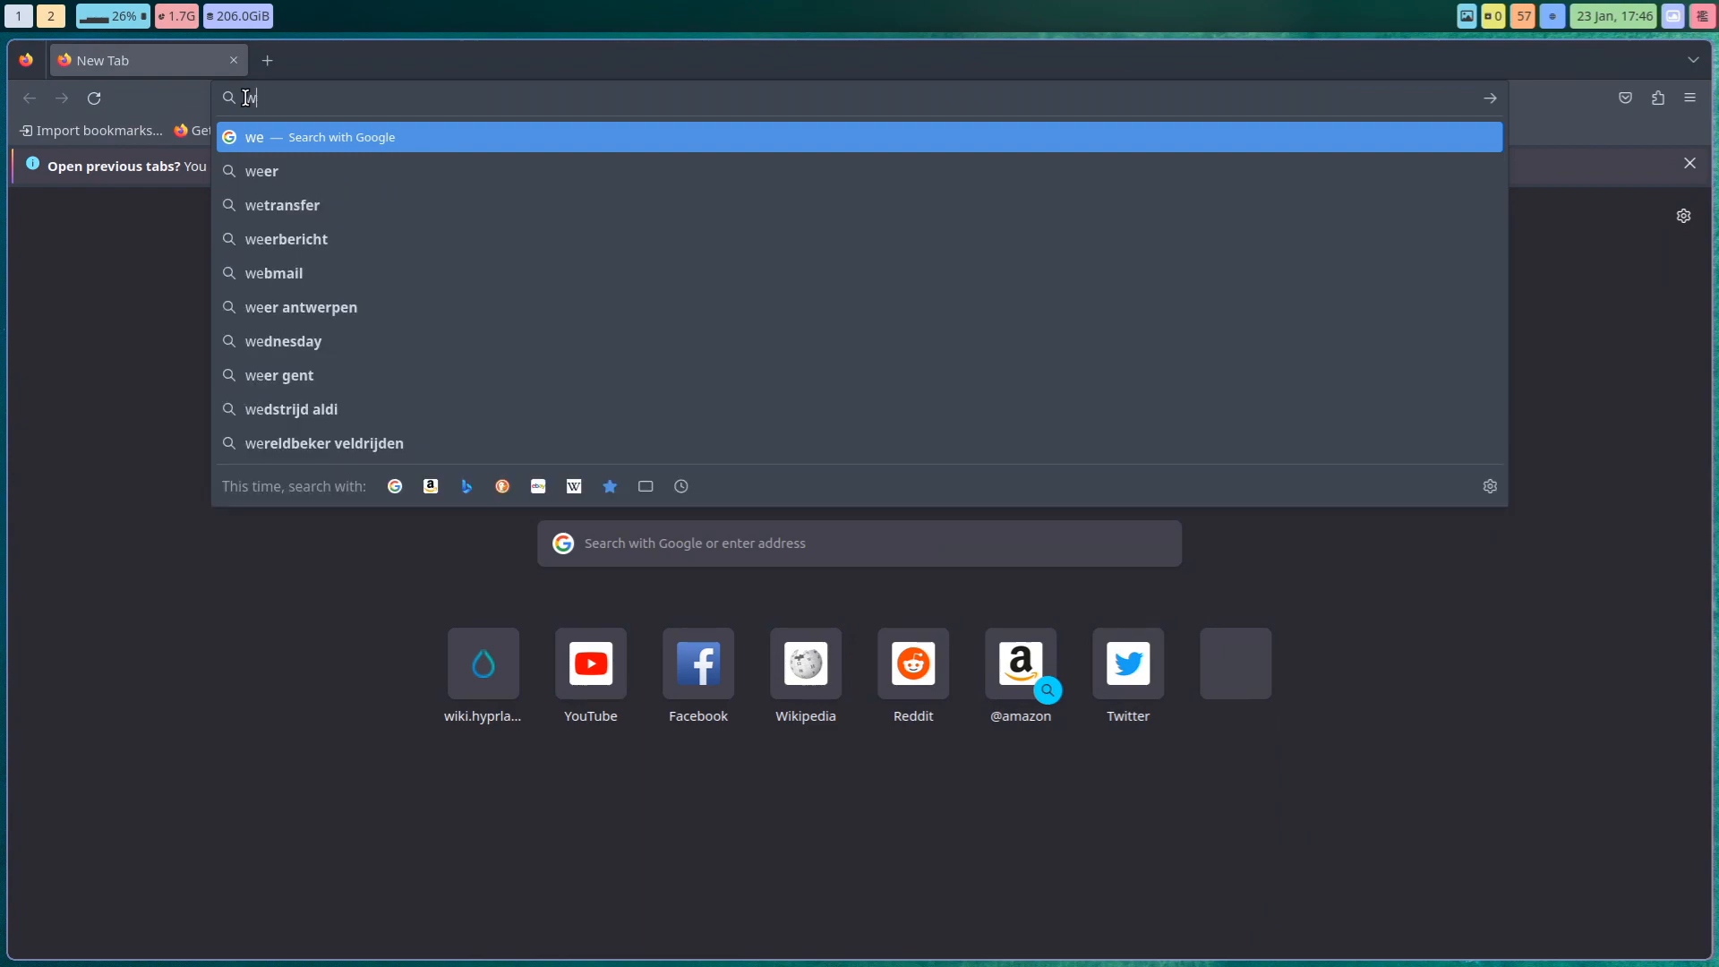
key("BackSpace")
key("BackSpace")
type("wiki")
key("Return")
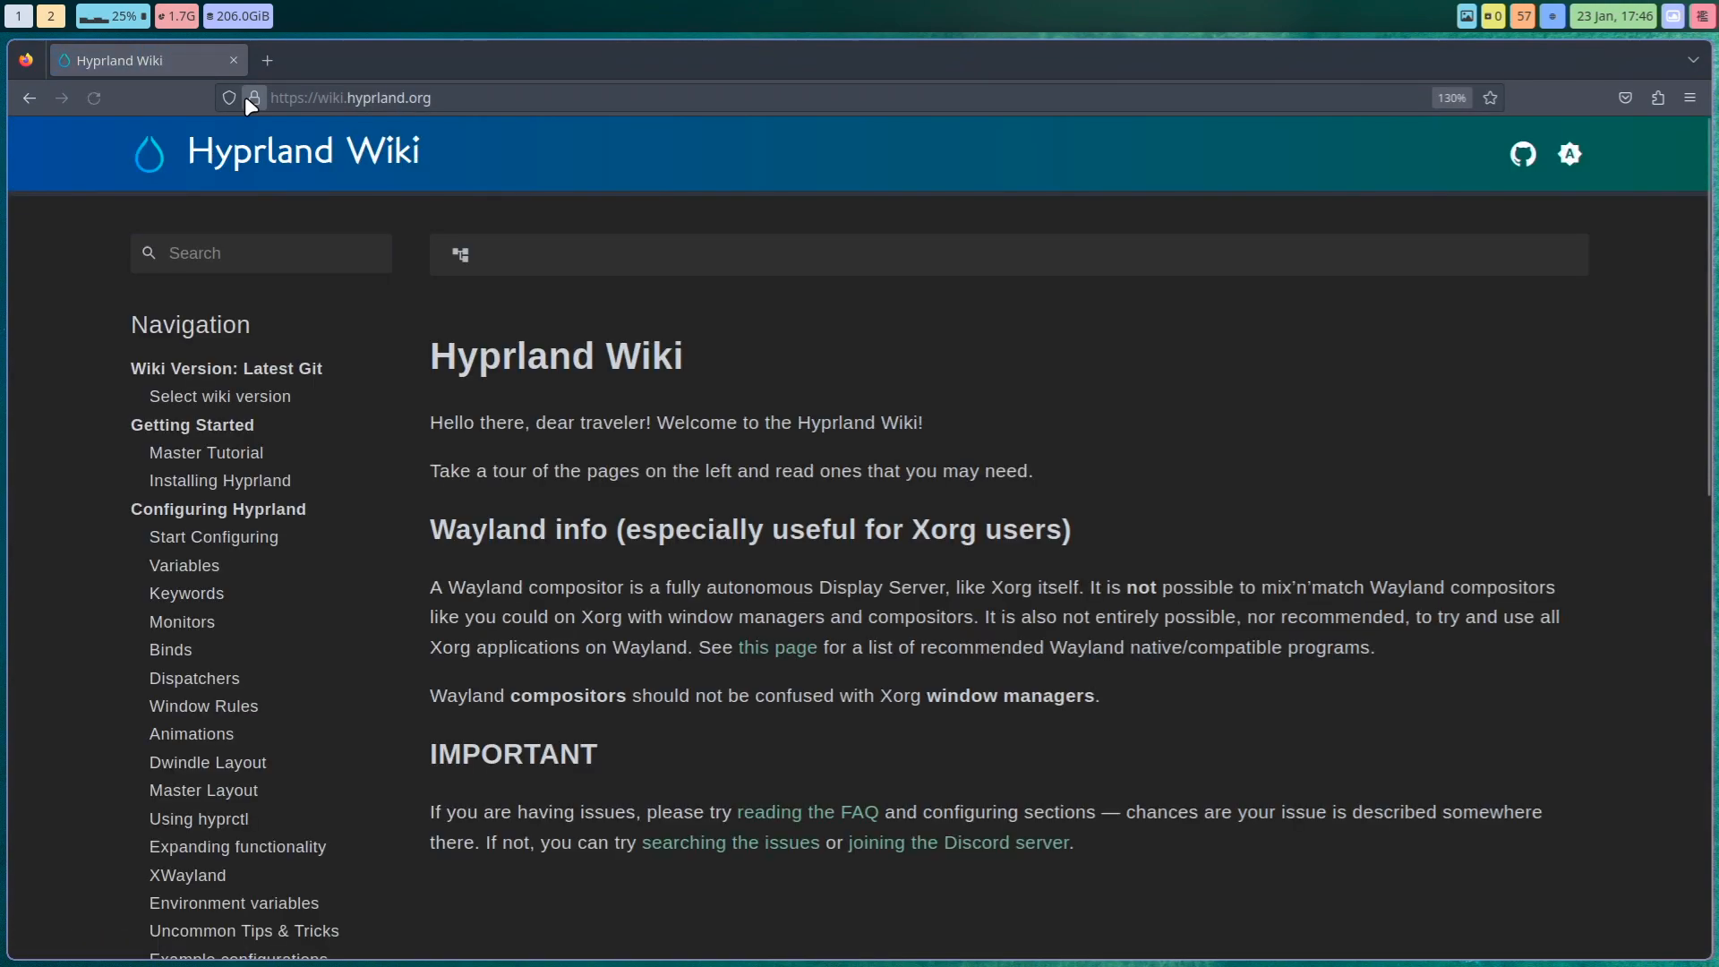
scroll(280, 806, "down", 5)
scroll(281, 779, "down", 2)
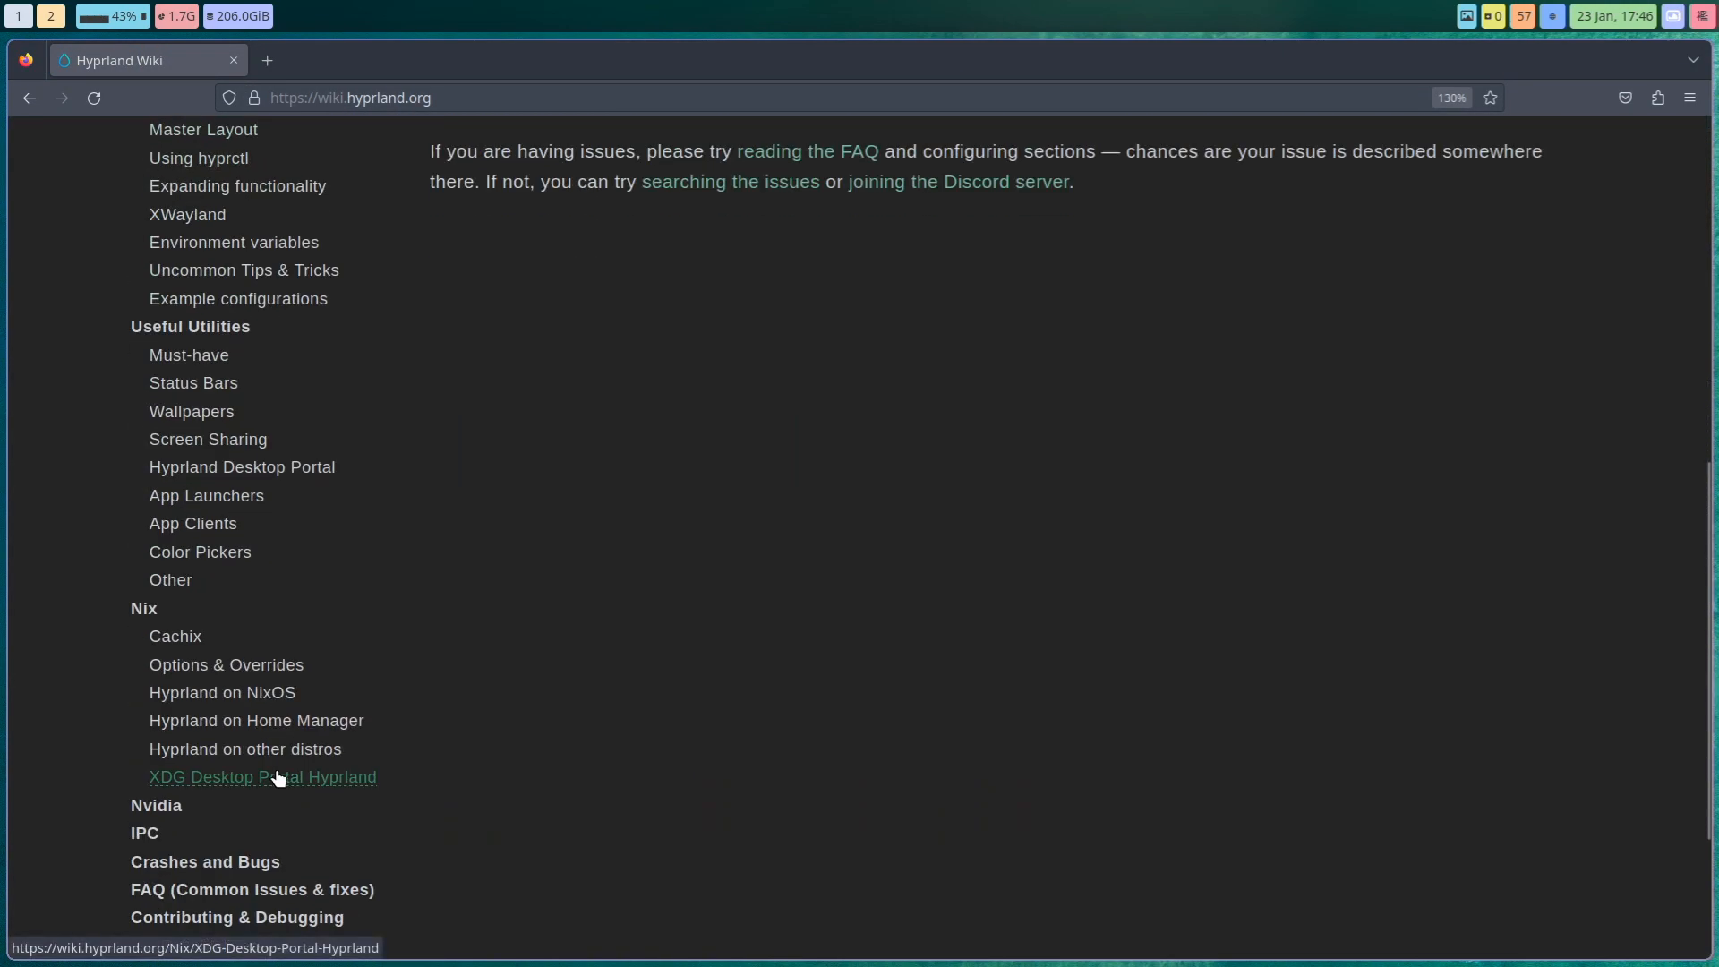
scroll(462, 617, "down", 3)
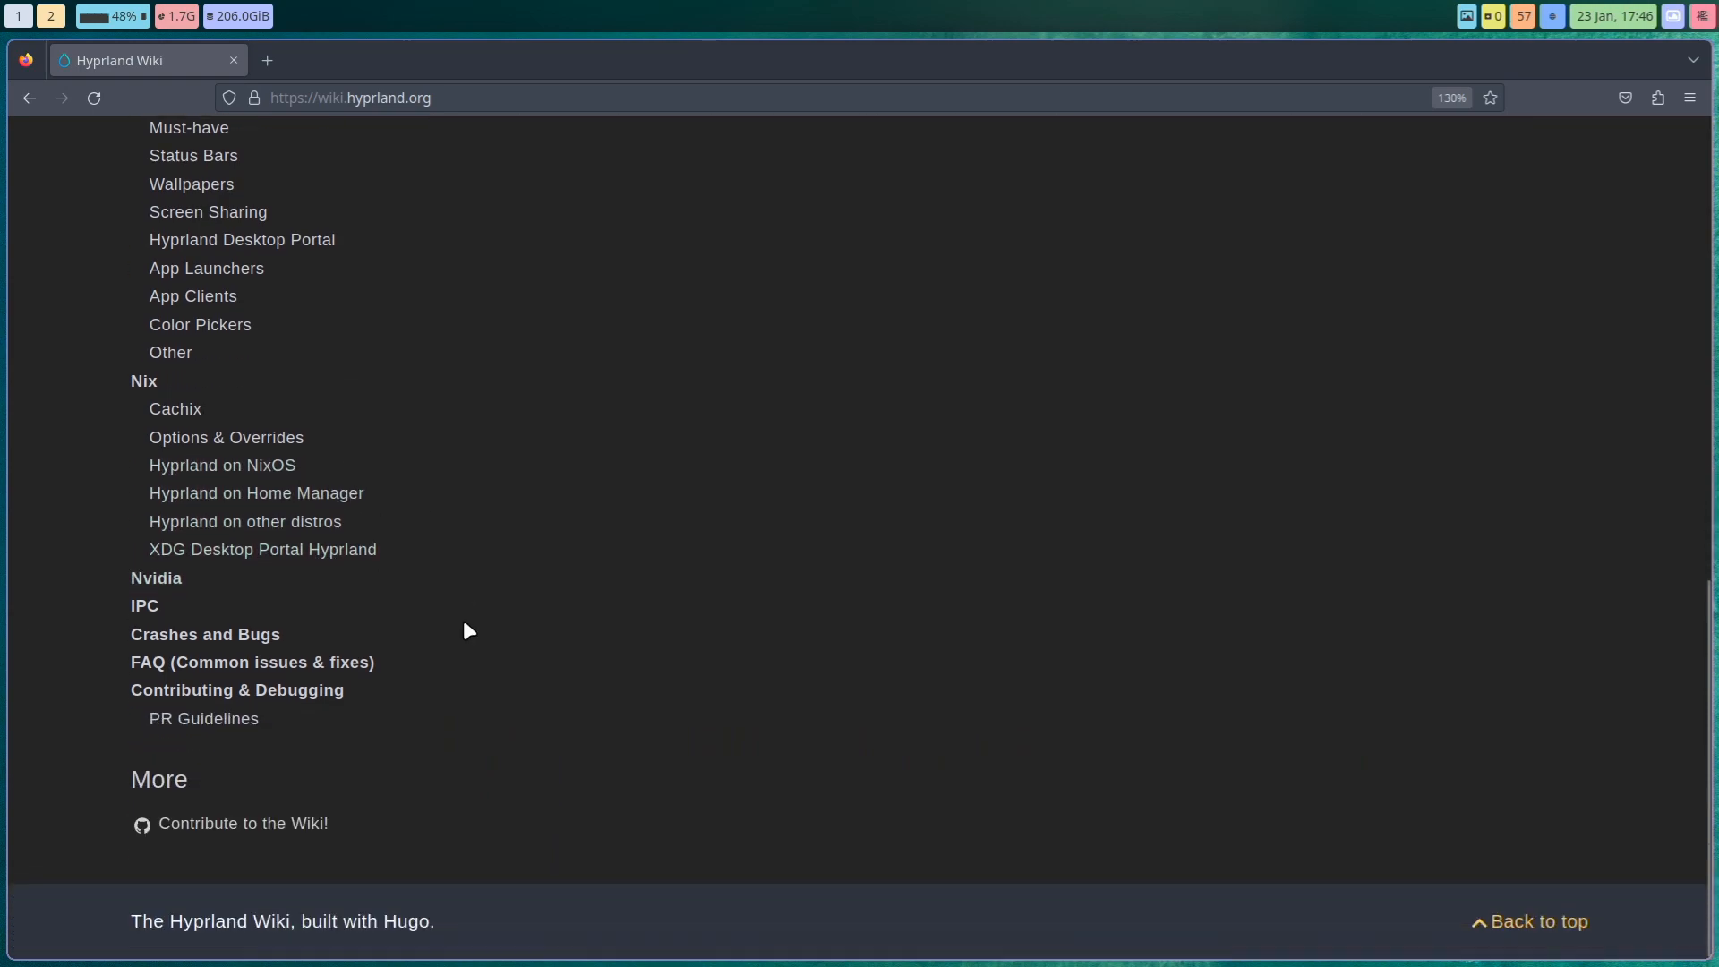
- Navigate to the Hyprland Wiki's Nvidia page from the sidebar
left_click(156, 578)
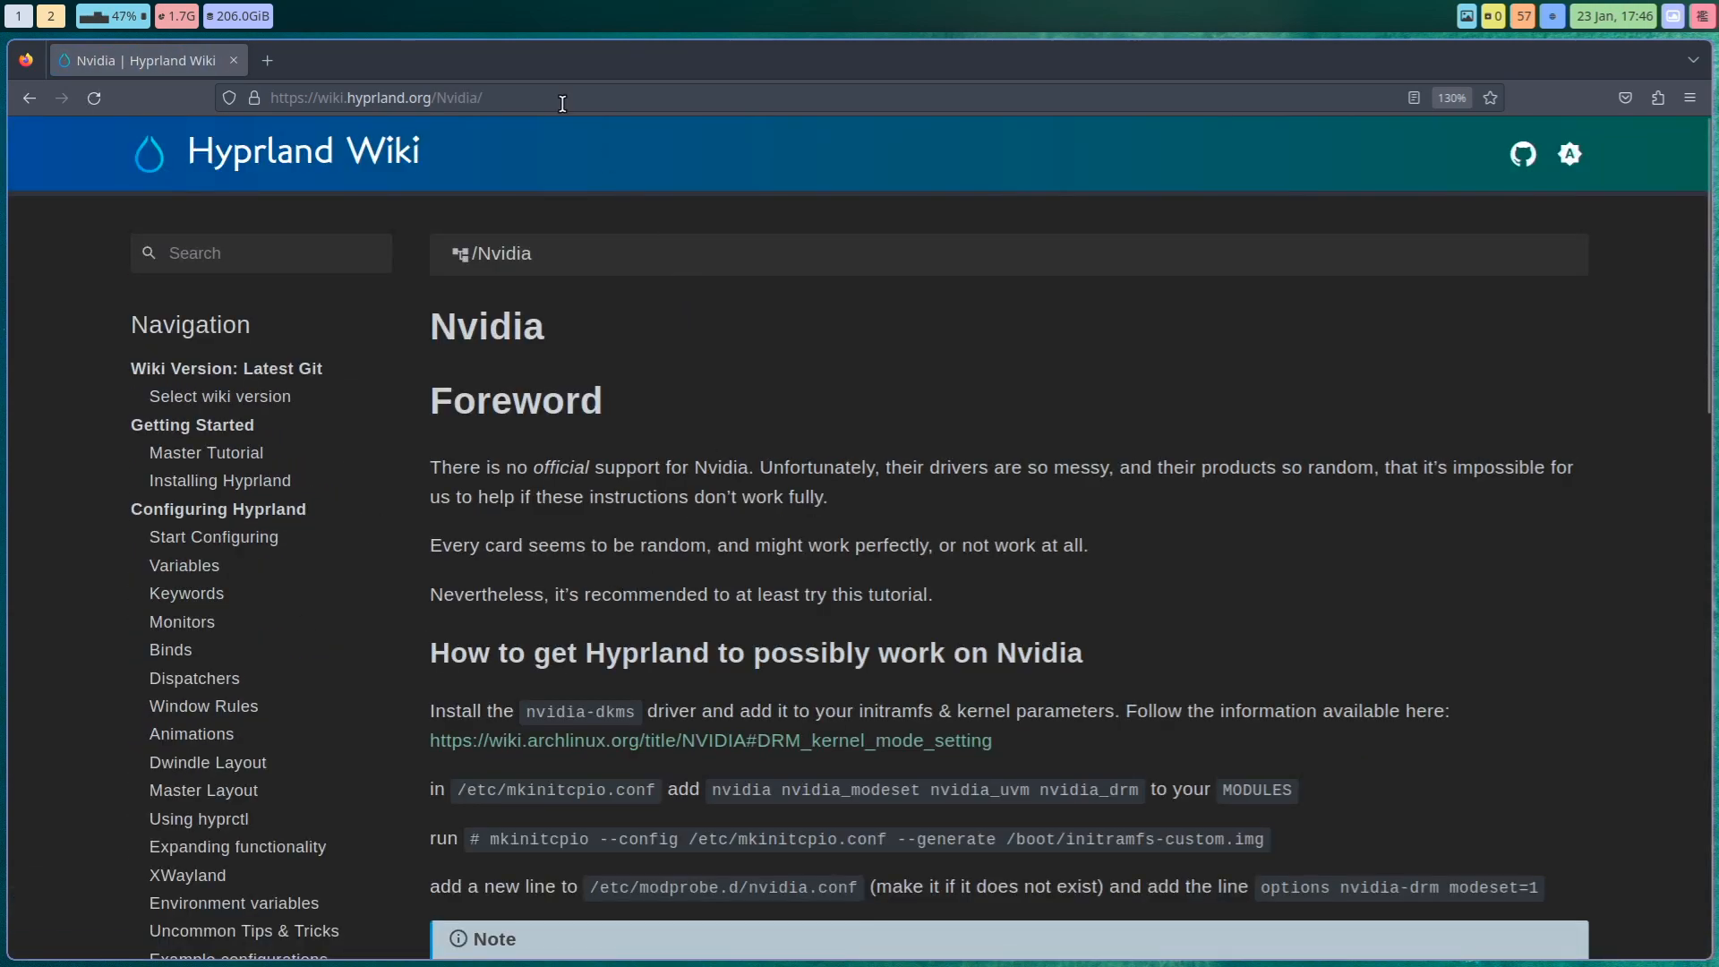
left_click(479, 89)
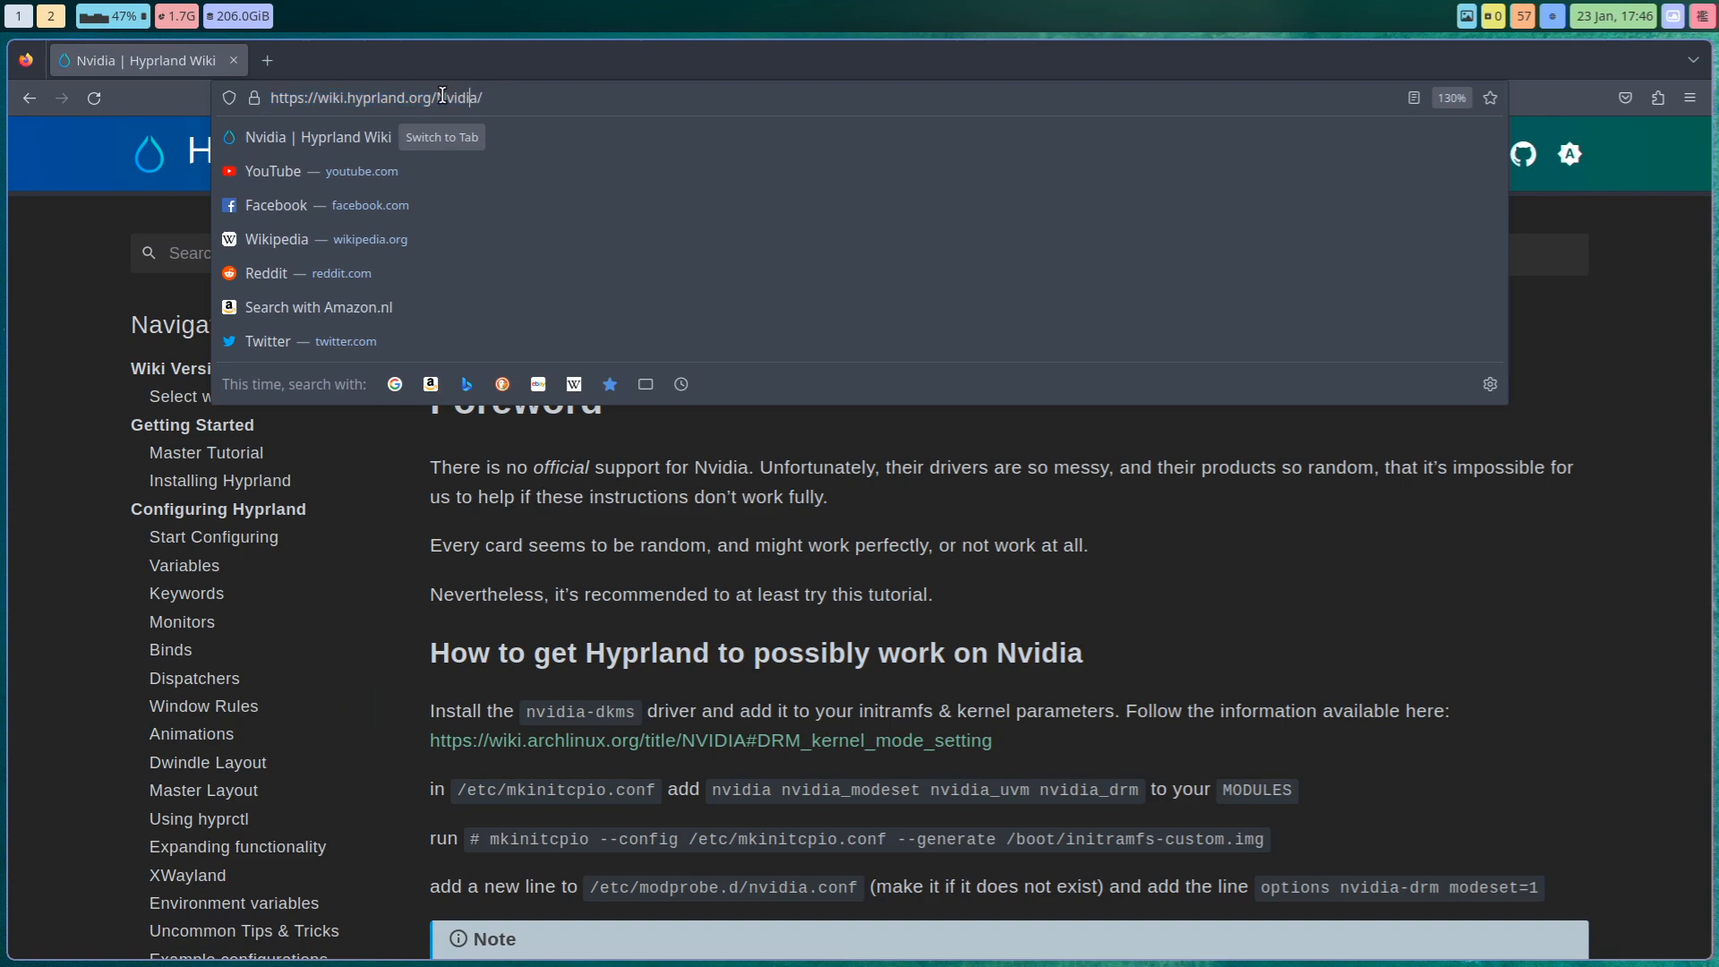
left_click_drag(437, 96, 510, 95)
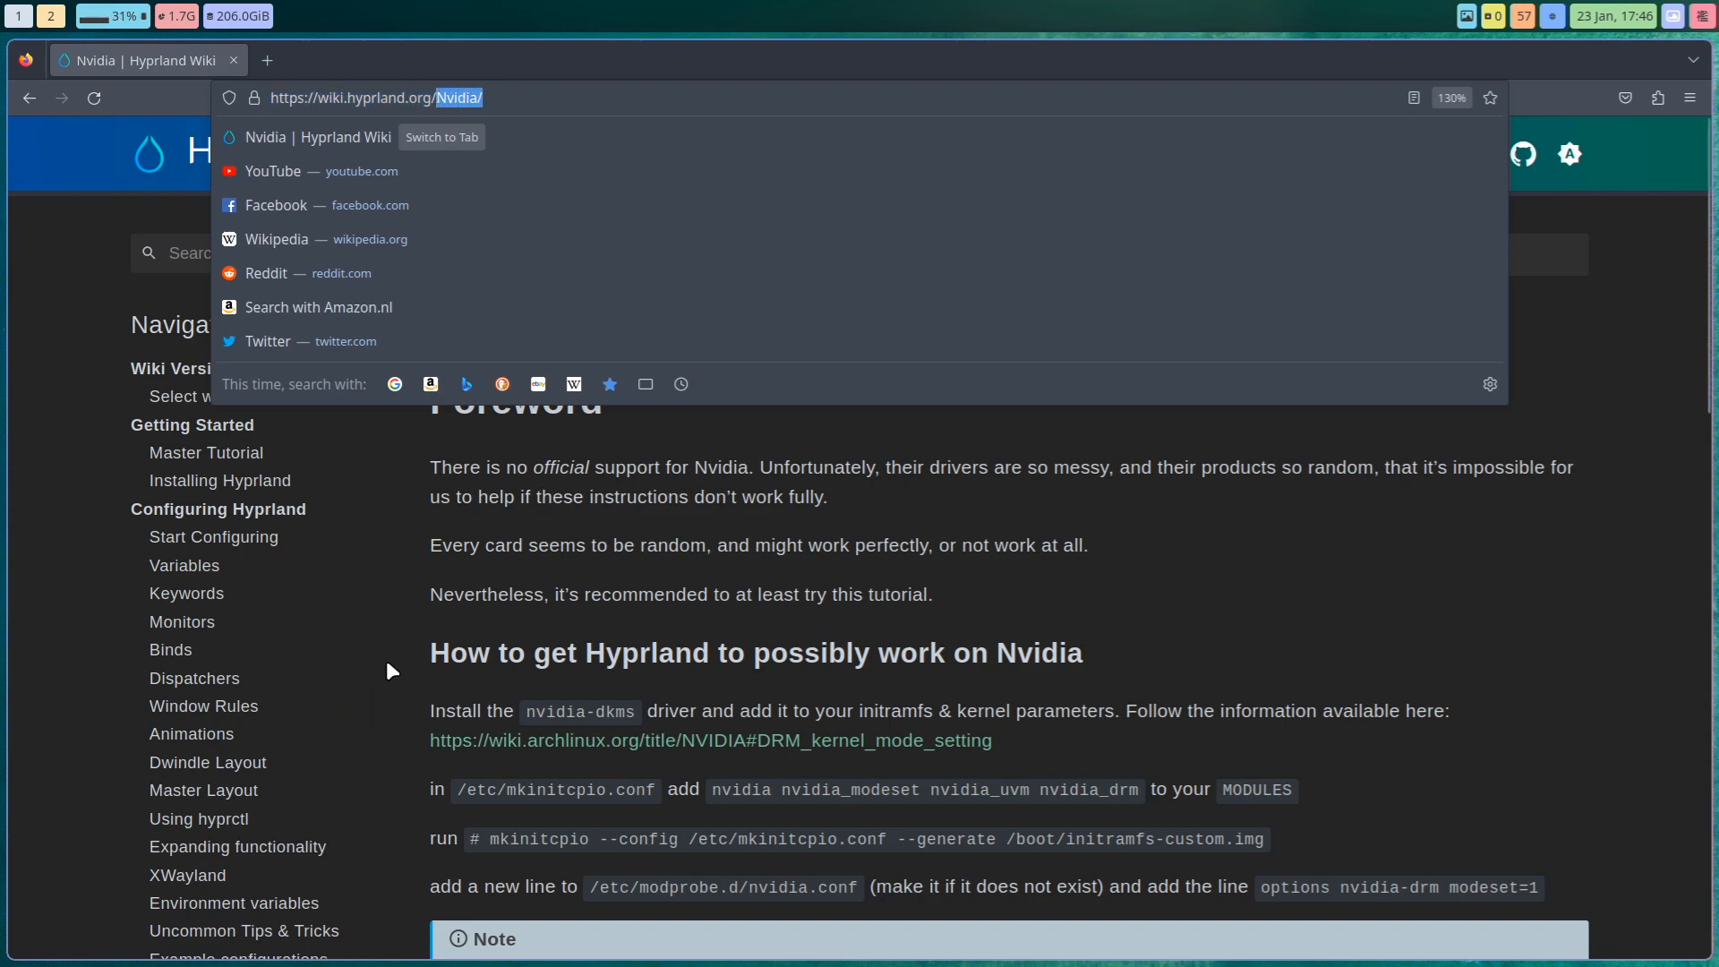
left_click(389, 668)
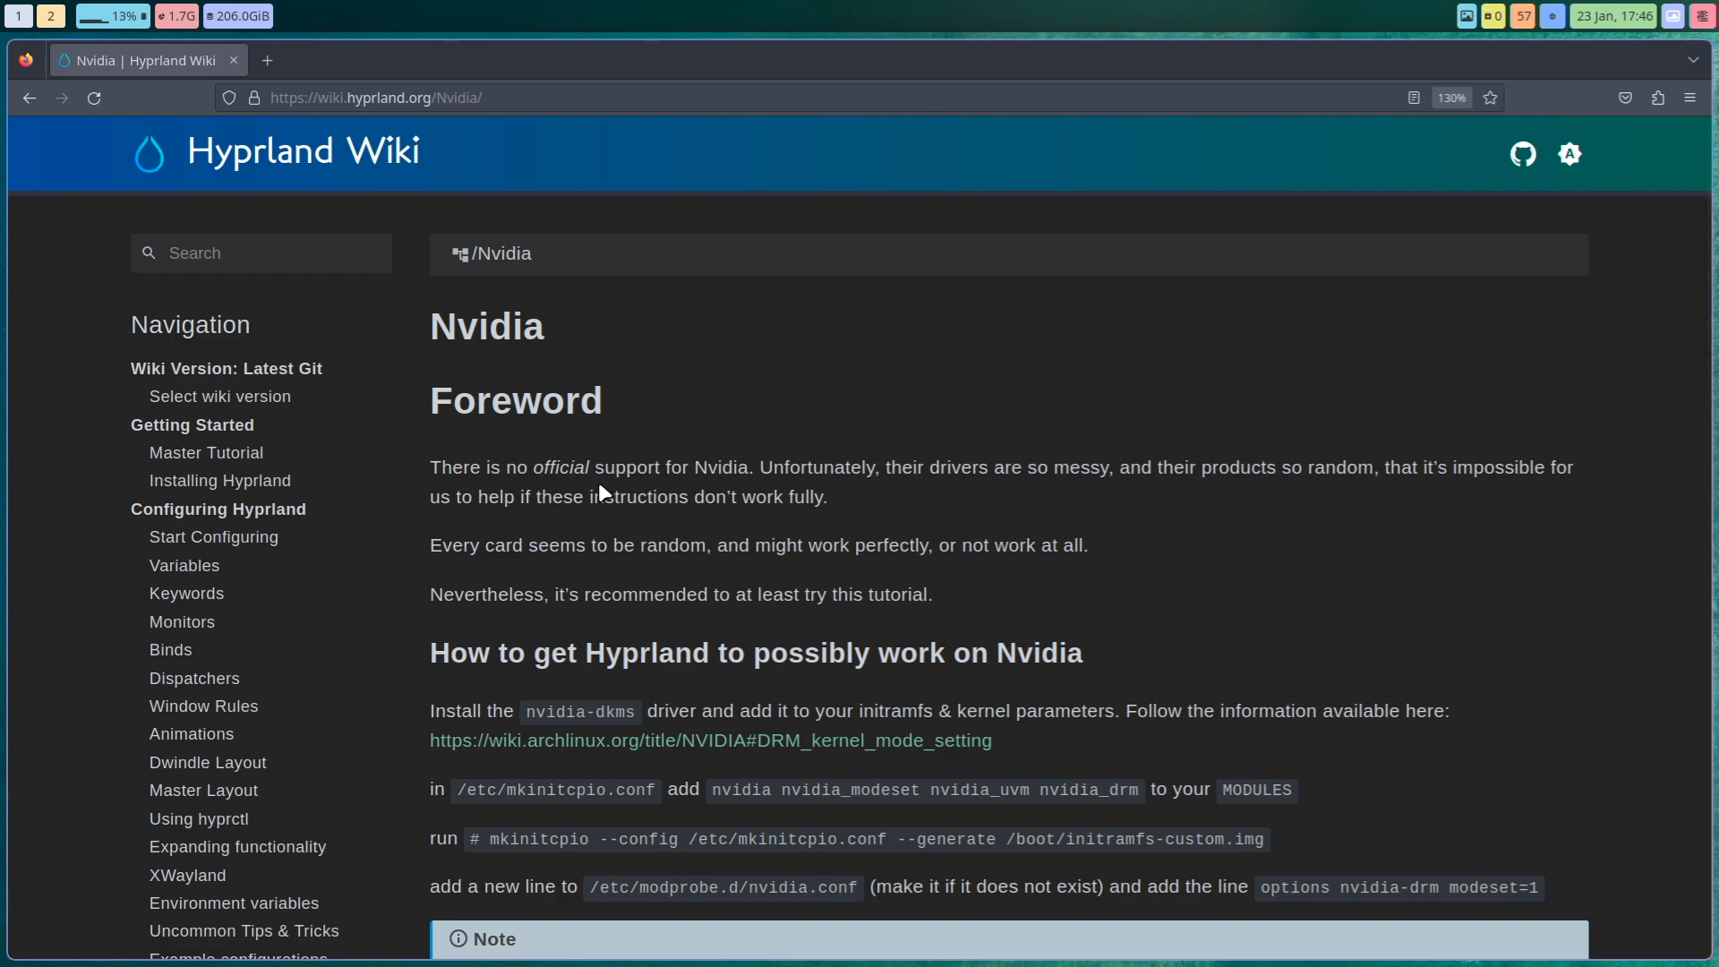
left_click_drag(530, 467, 719, 496)
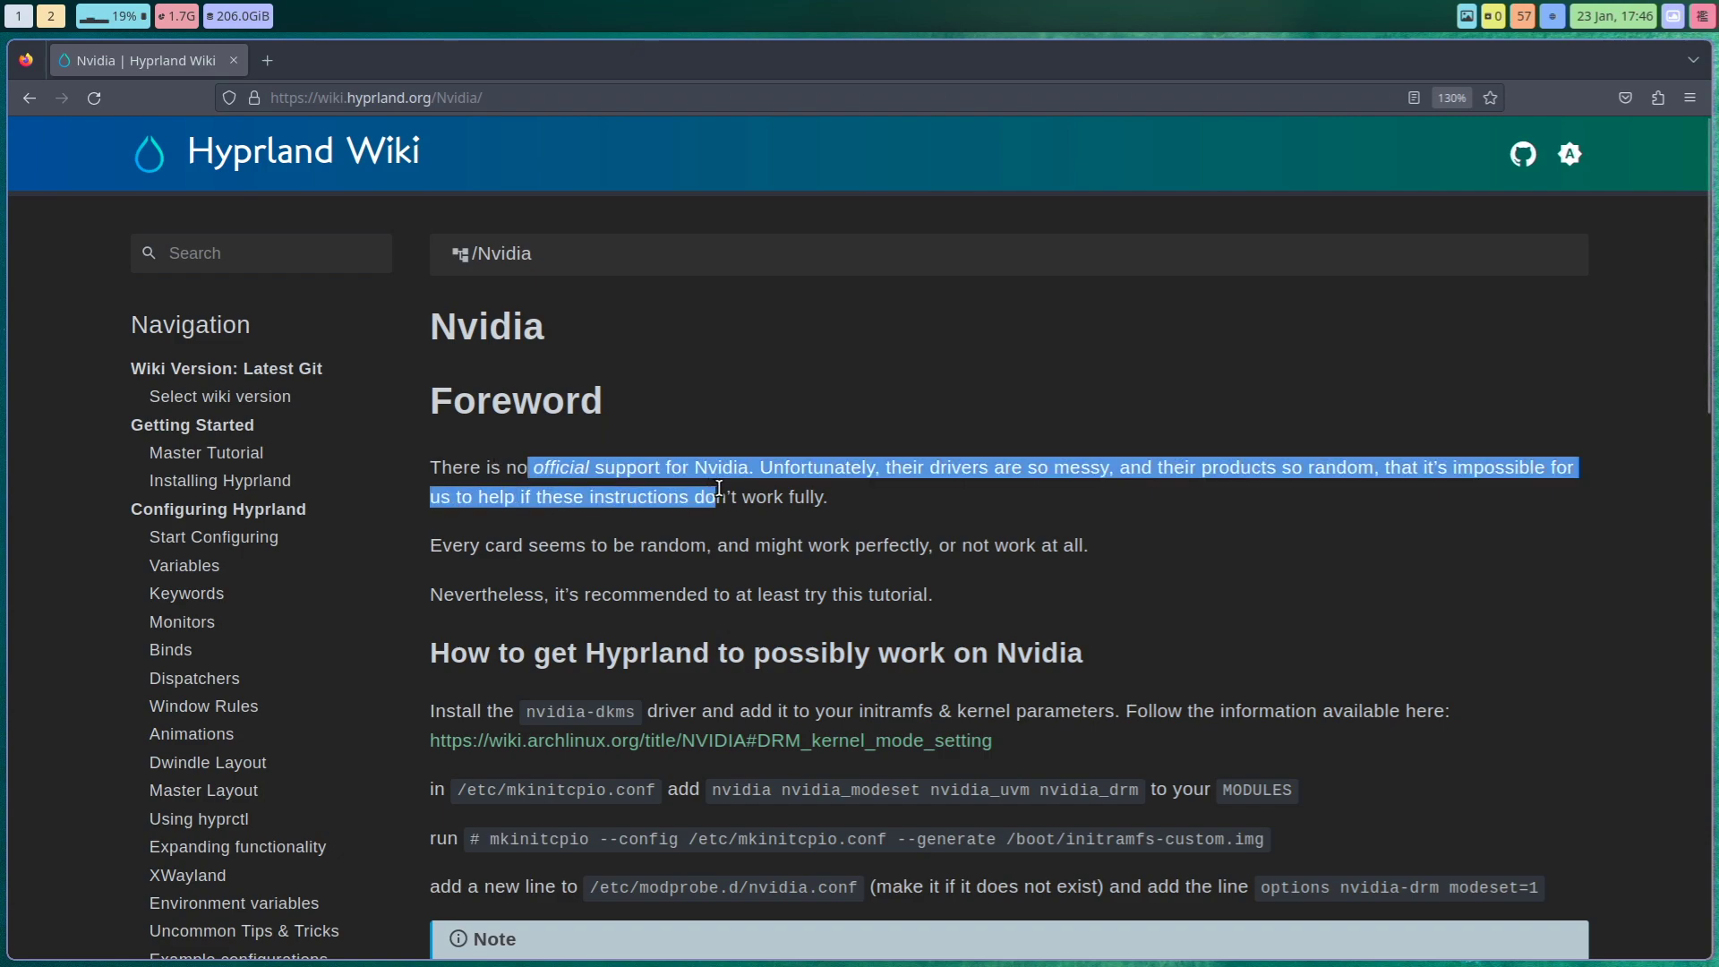
left_click(946, 507)
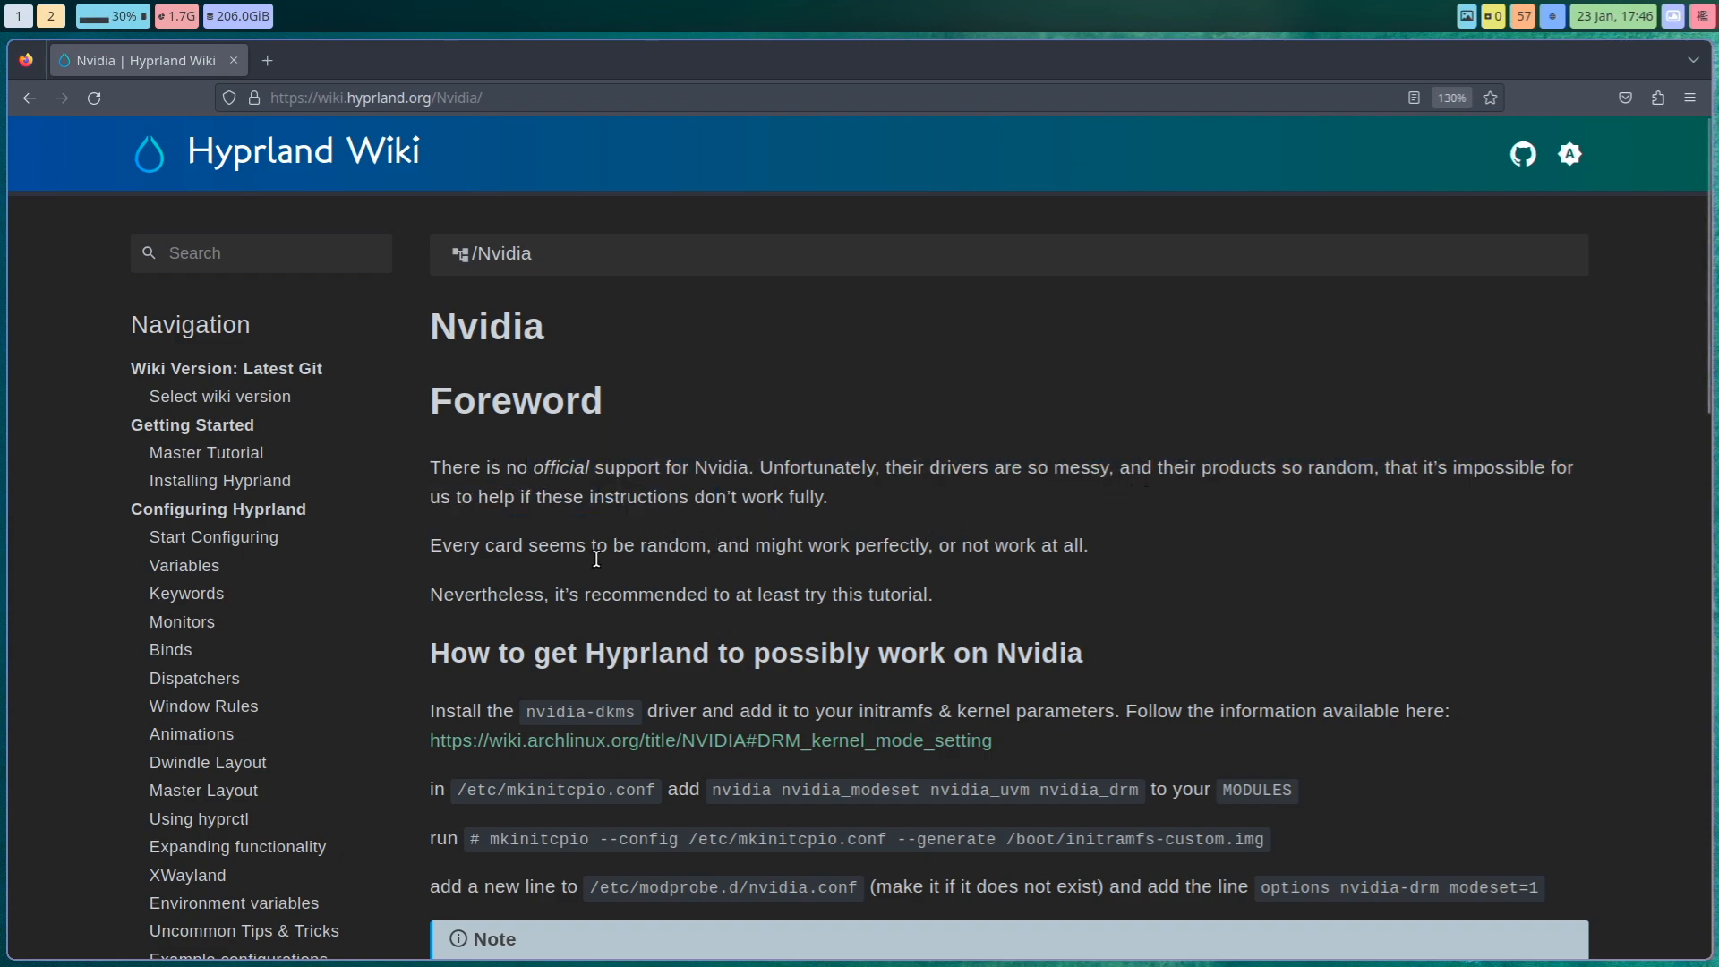
left_click_drag(584, 593, 855, 593)
scroll(958, 595, "down", 5)
scroll(957, 595, "down", 3)
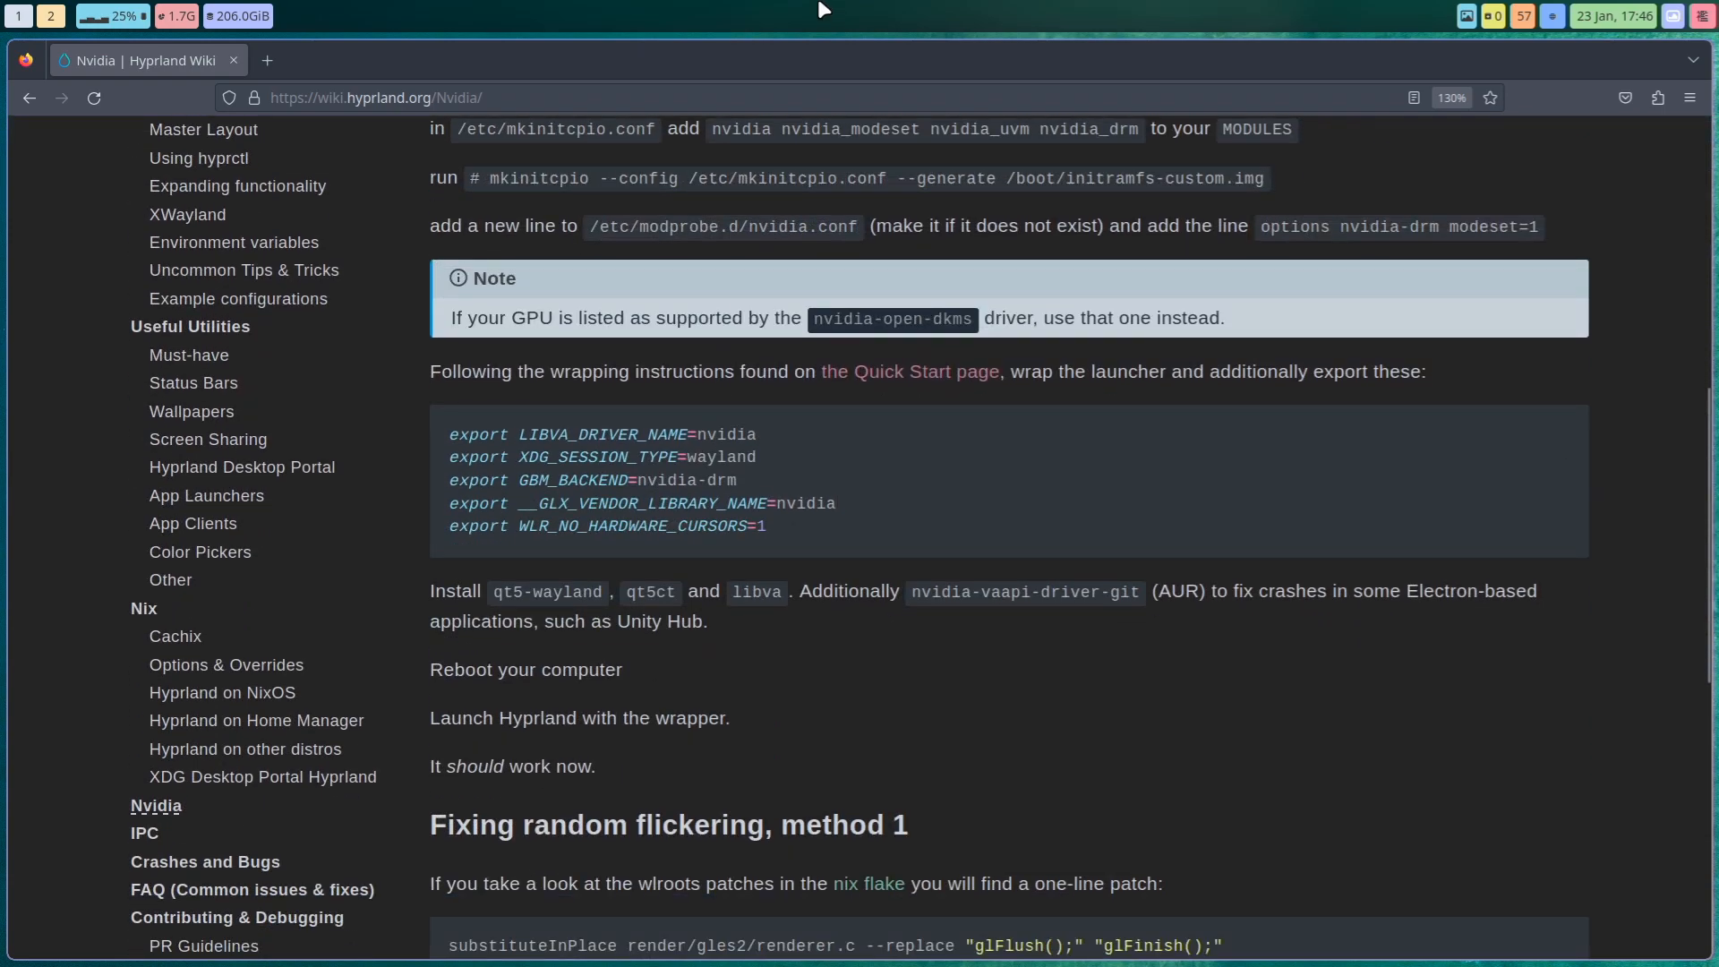
scroll(875, 170, "up", 8)
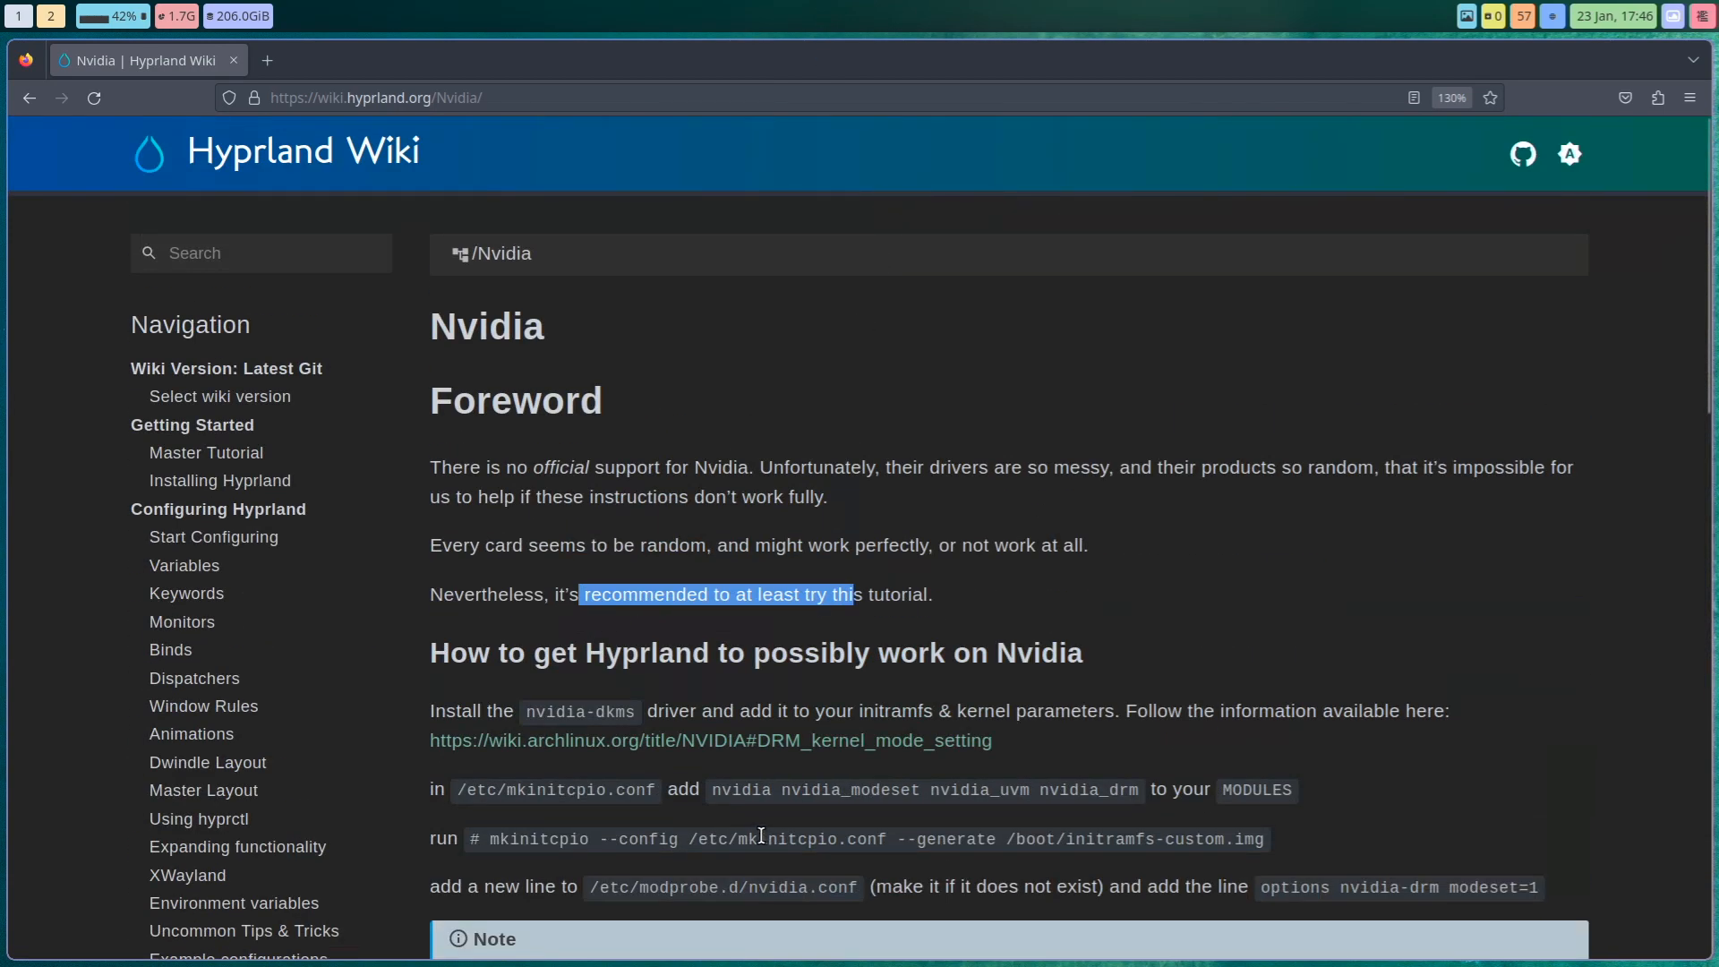
double_click(817, 655)
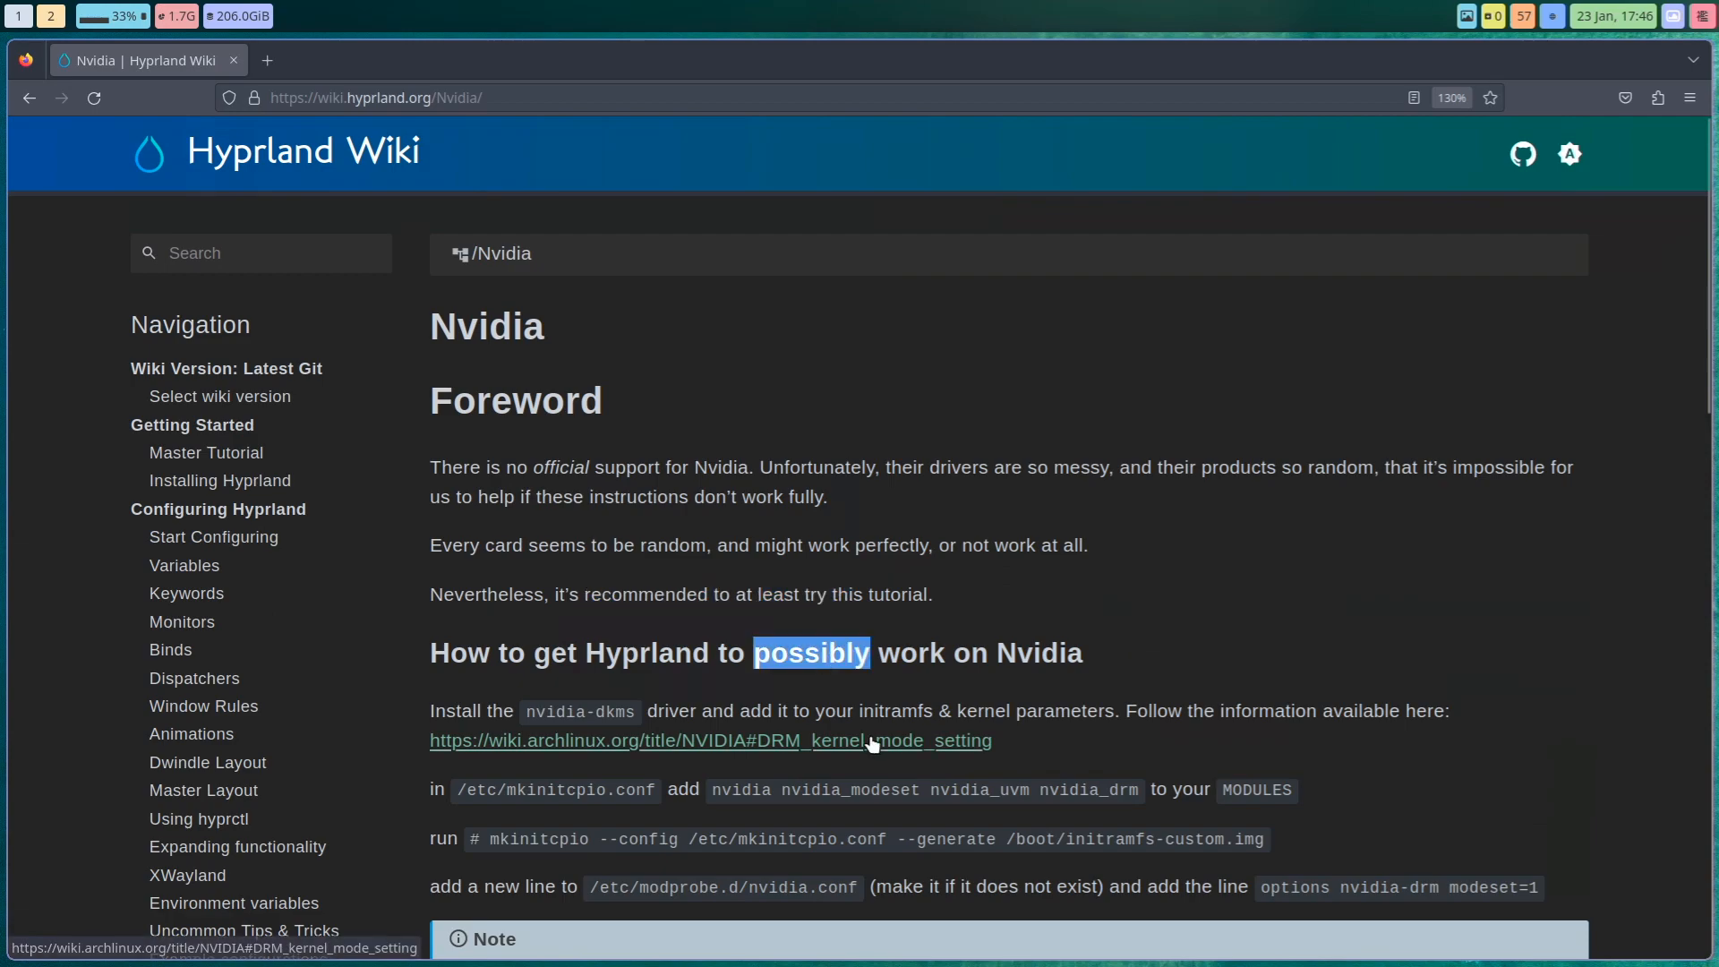
scroll(870, 742, "down", 10)
scroll(872, 742, "down", 3)
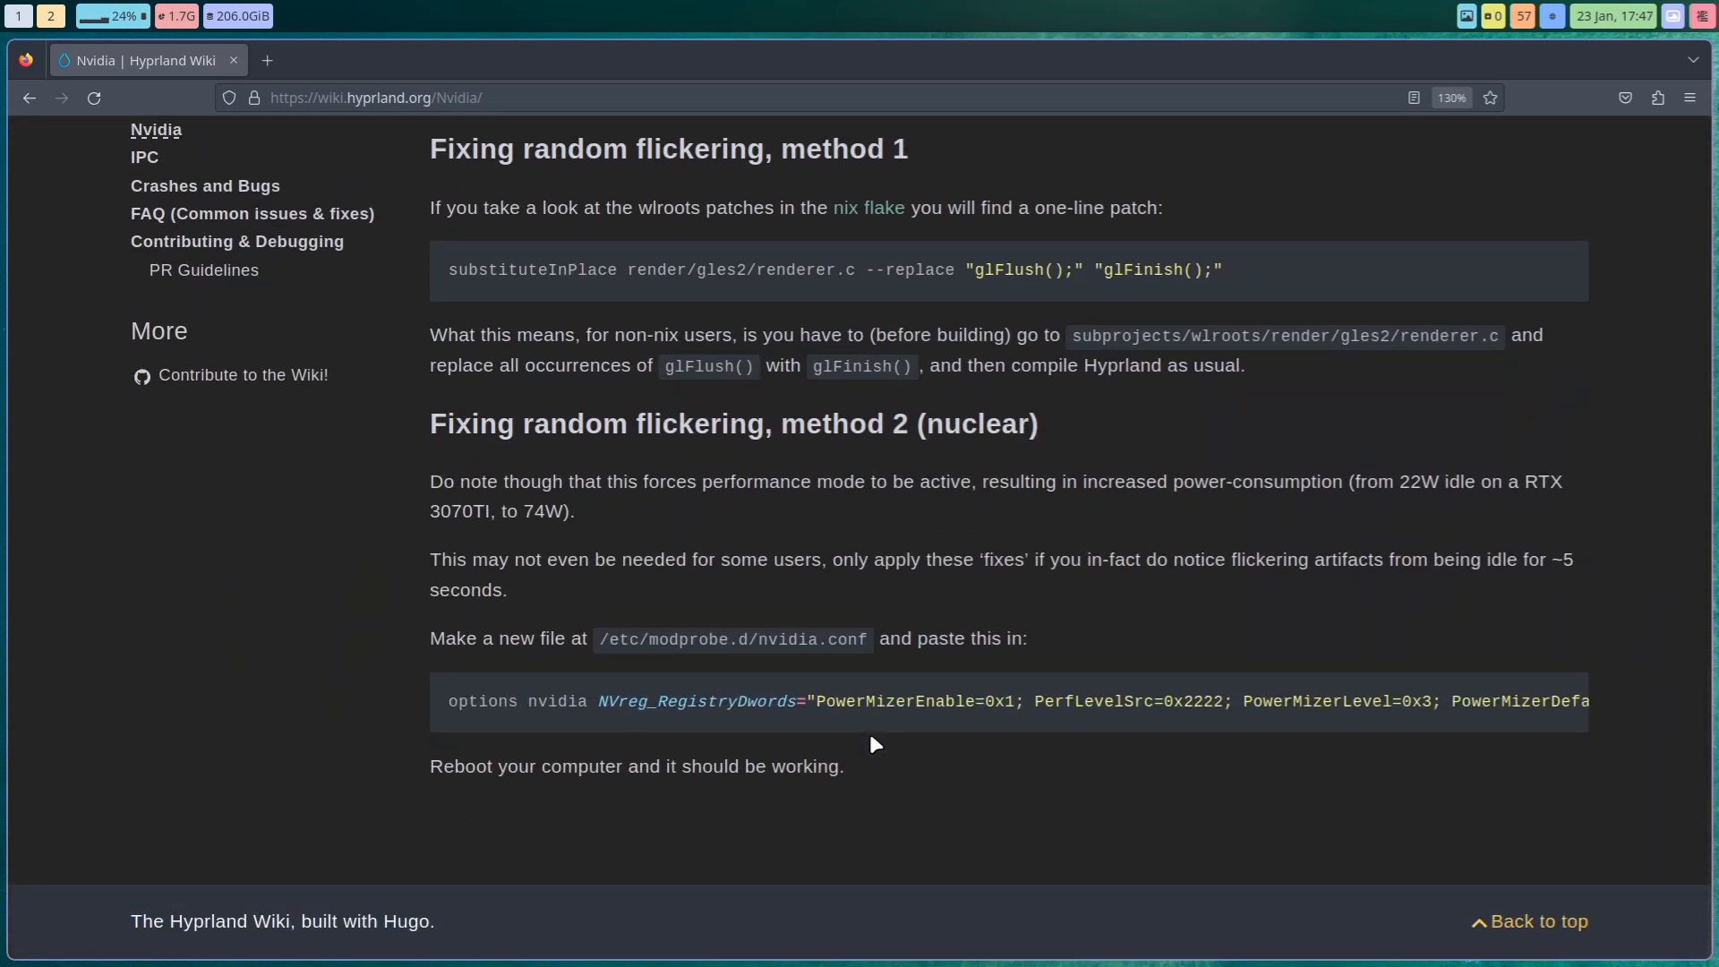
scroll(869, 729, "up", 3)
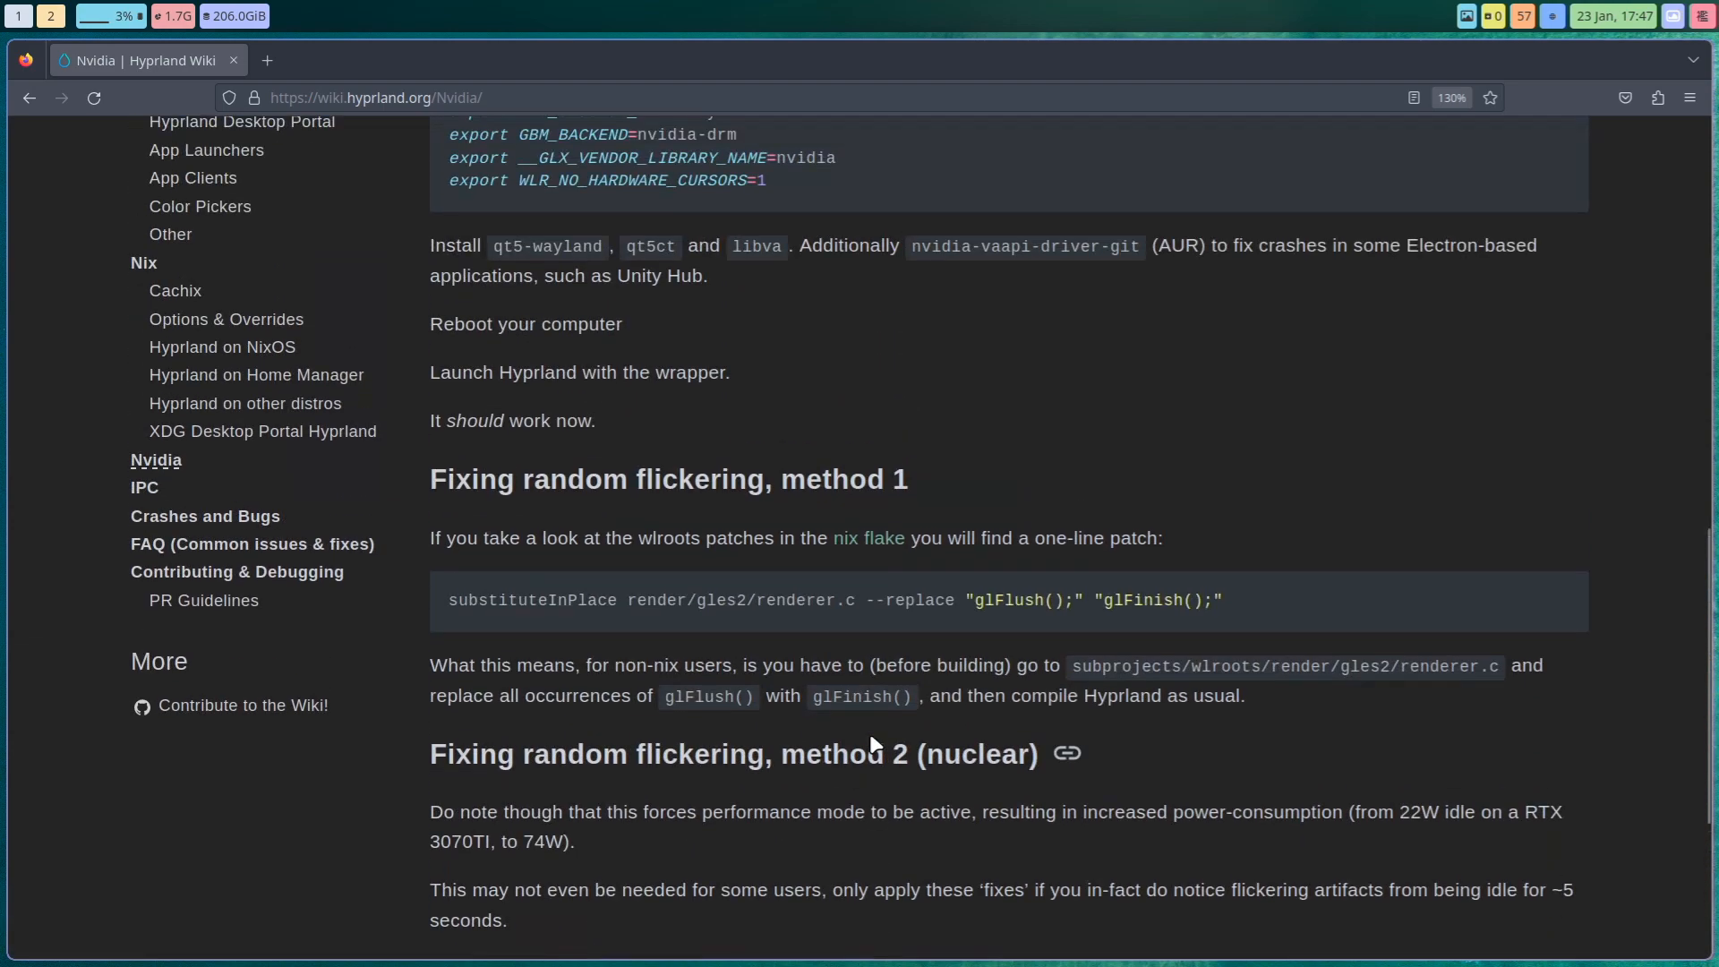
scroll(871, 742, "up", 3)
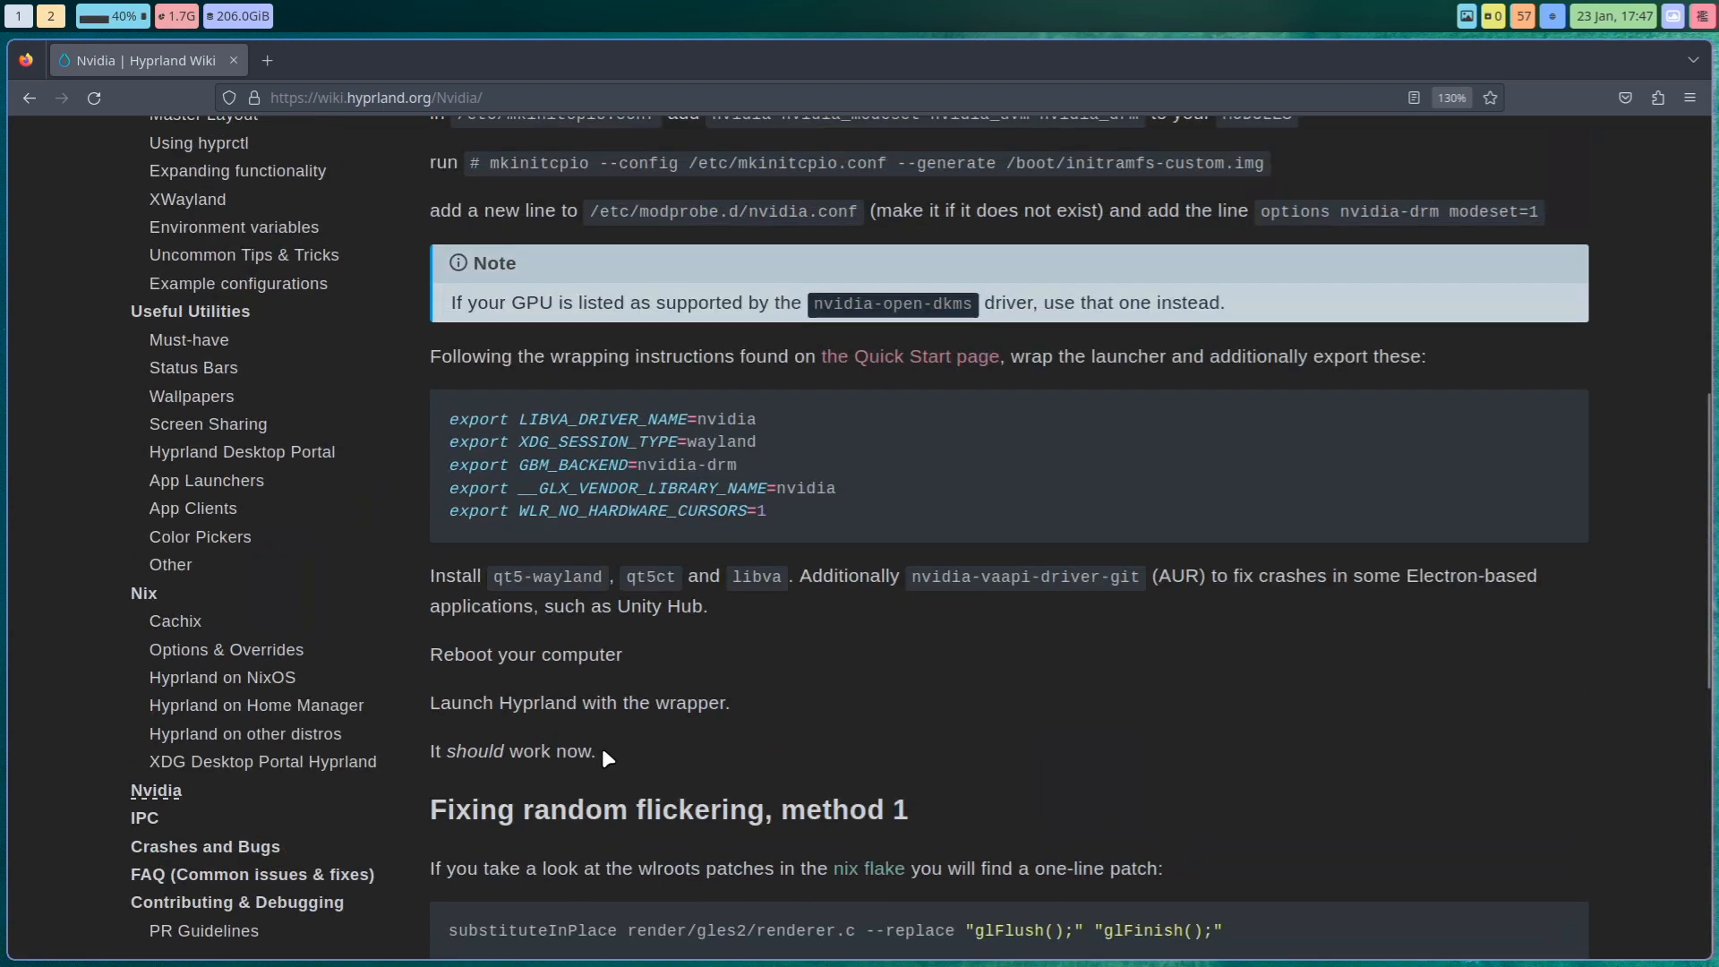
left_click_drag(600, 751, 431, 751)
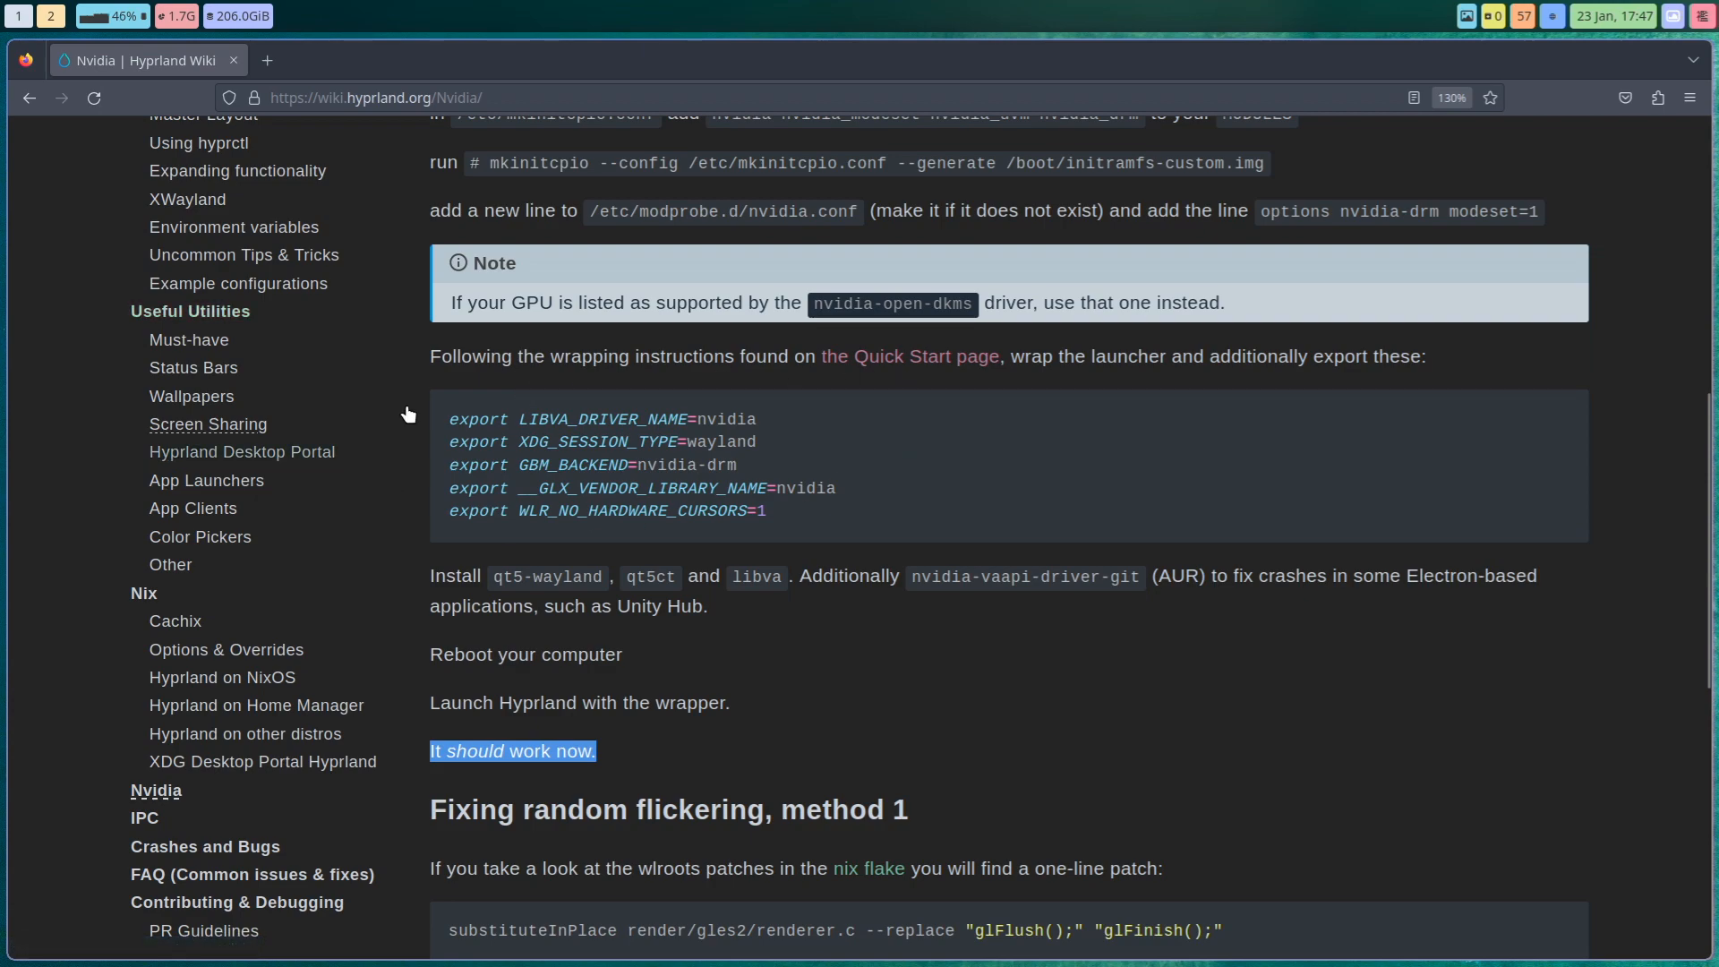
left_click_drag(767, 418, 445, 428)
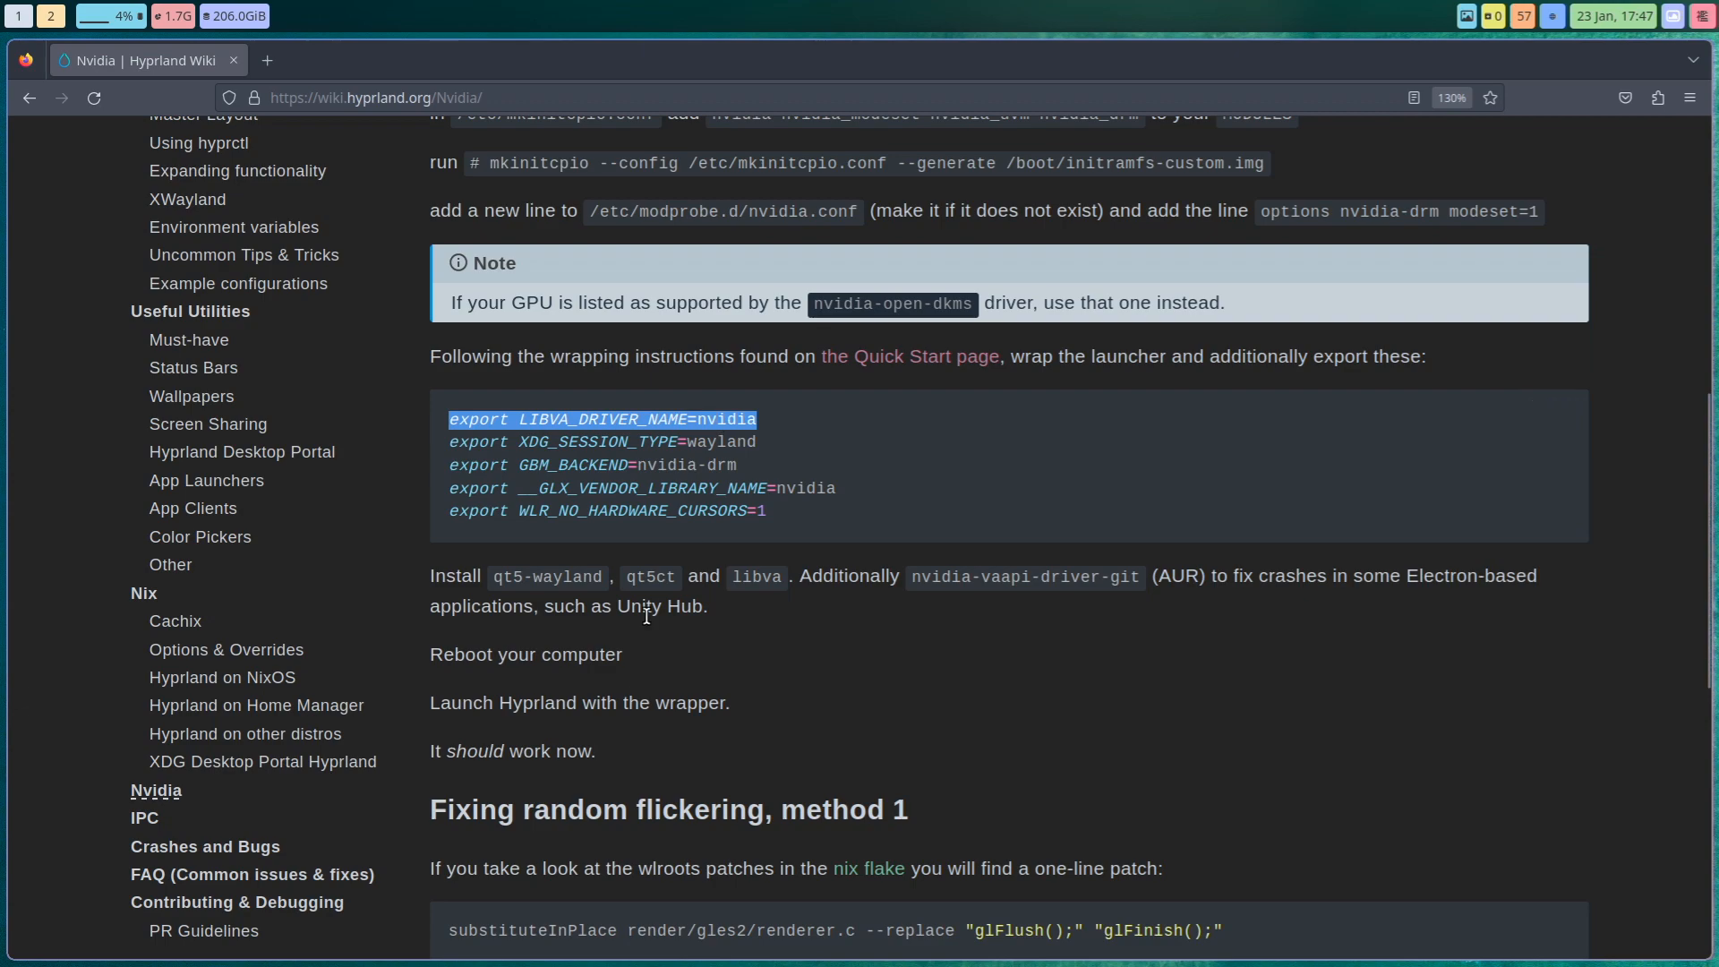
double_click(556, 575)
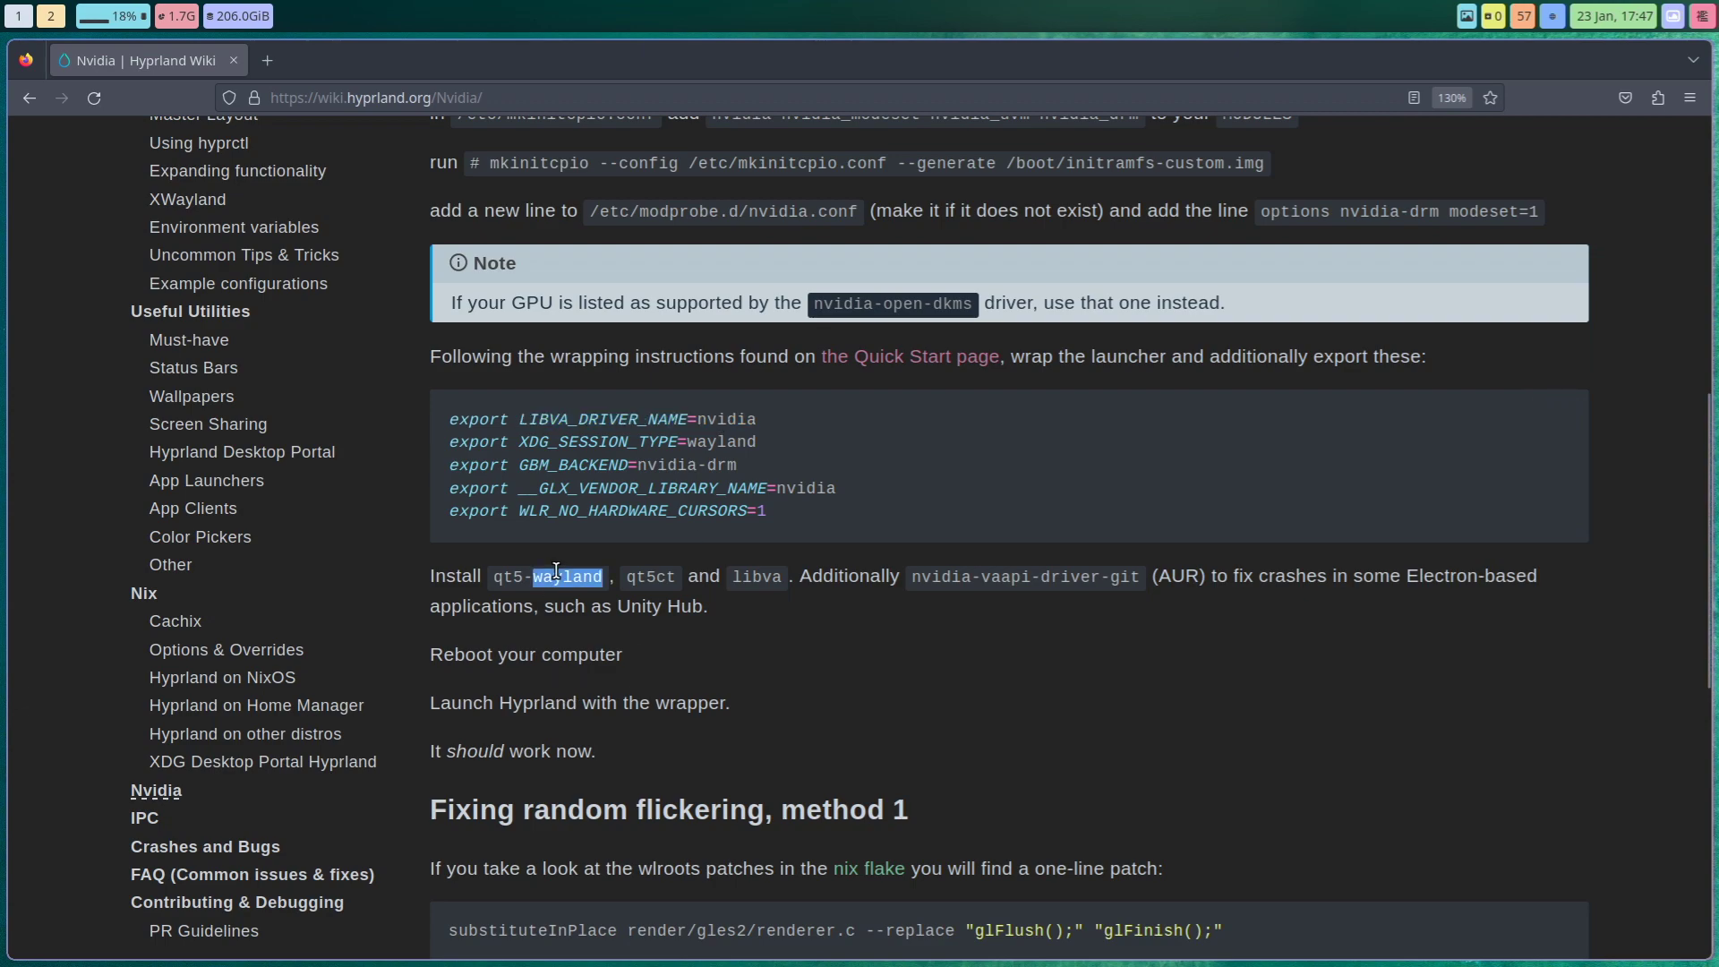
left_click(481, 574)
double_click(649, 576)
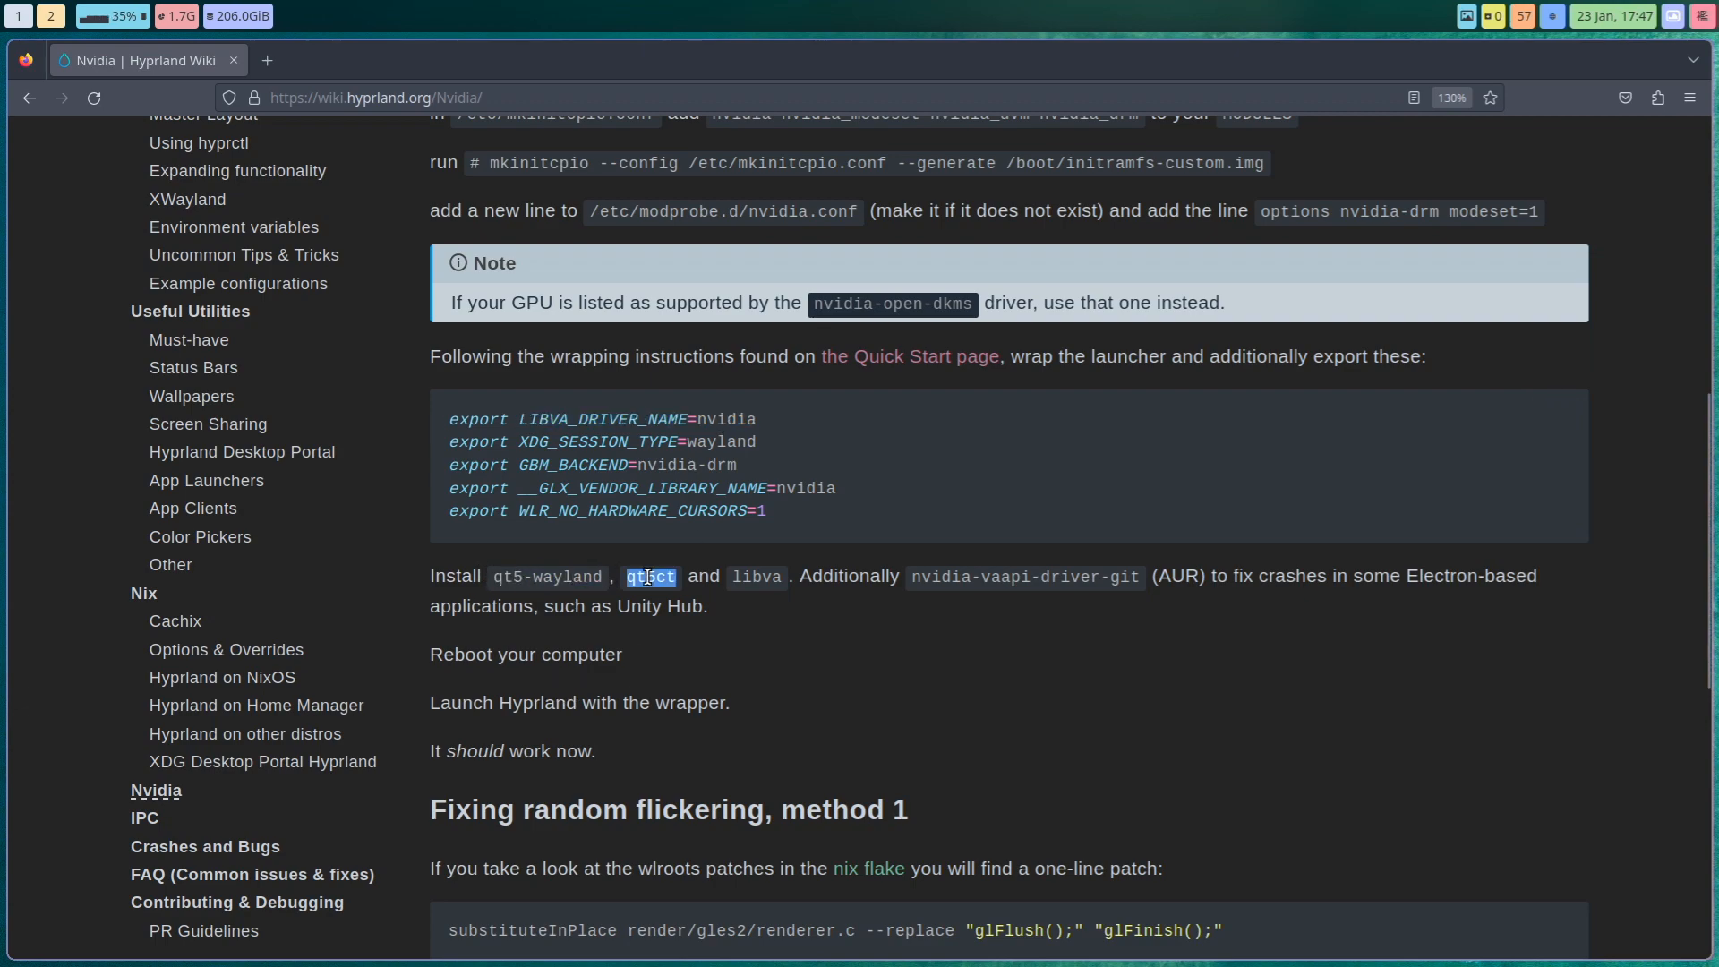
double_click(759, 575)
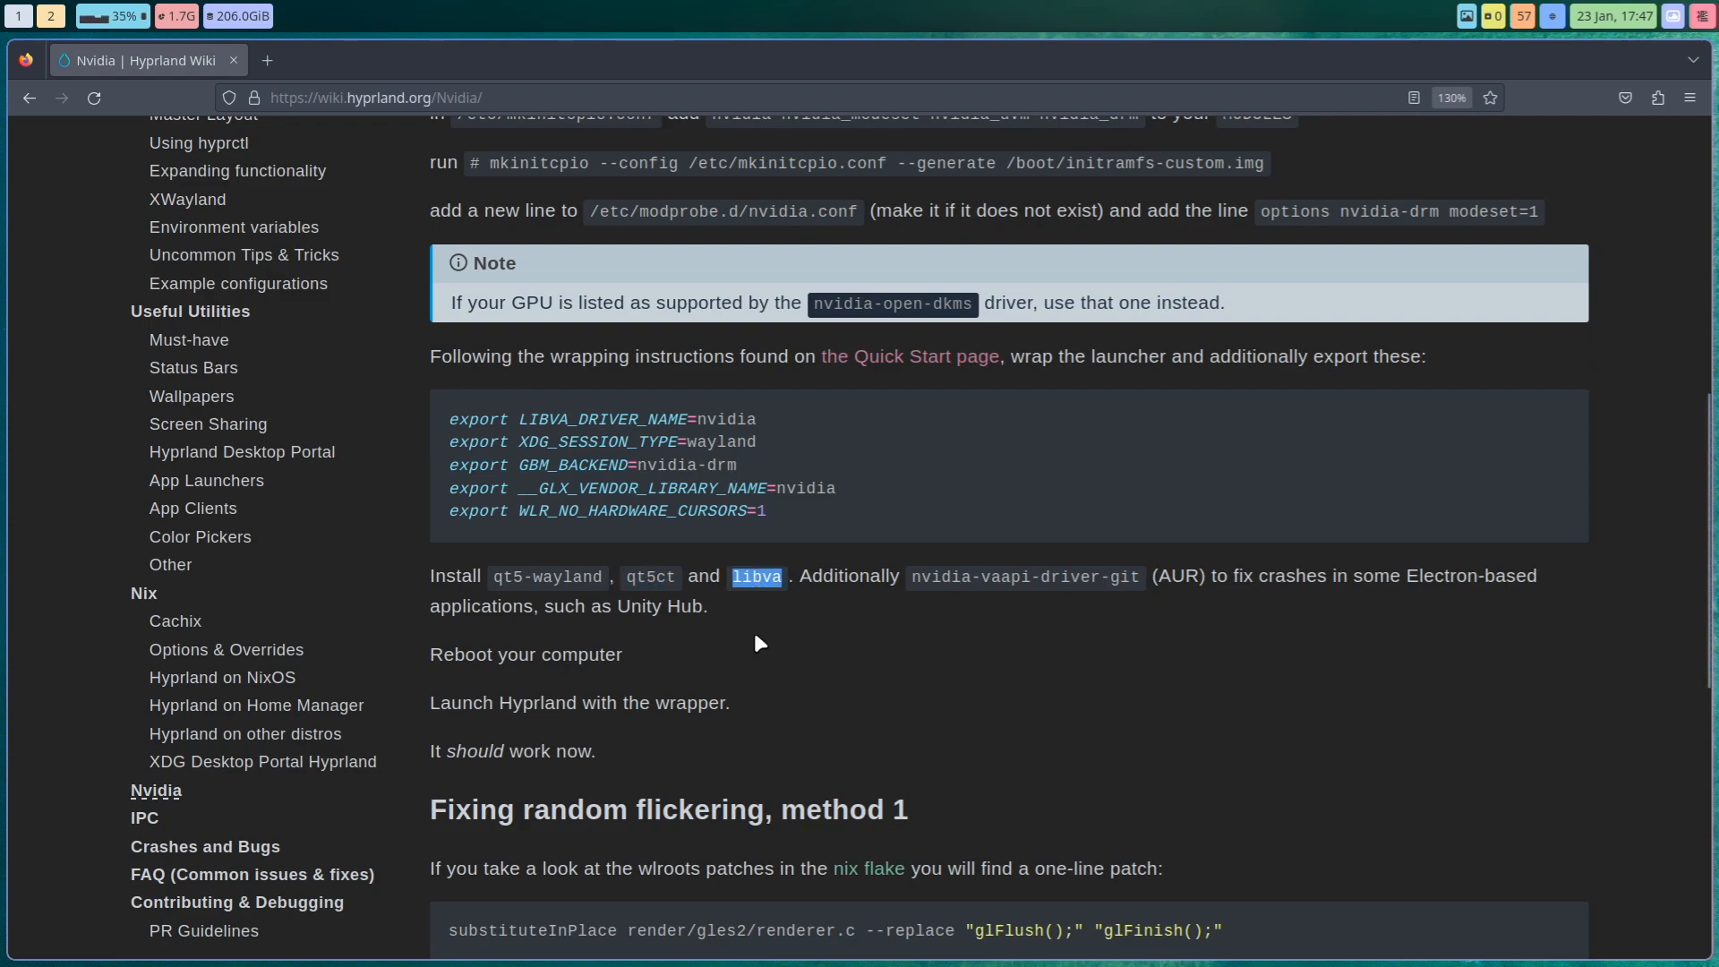
key("super+Return")
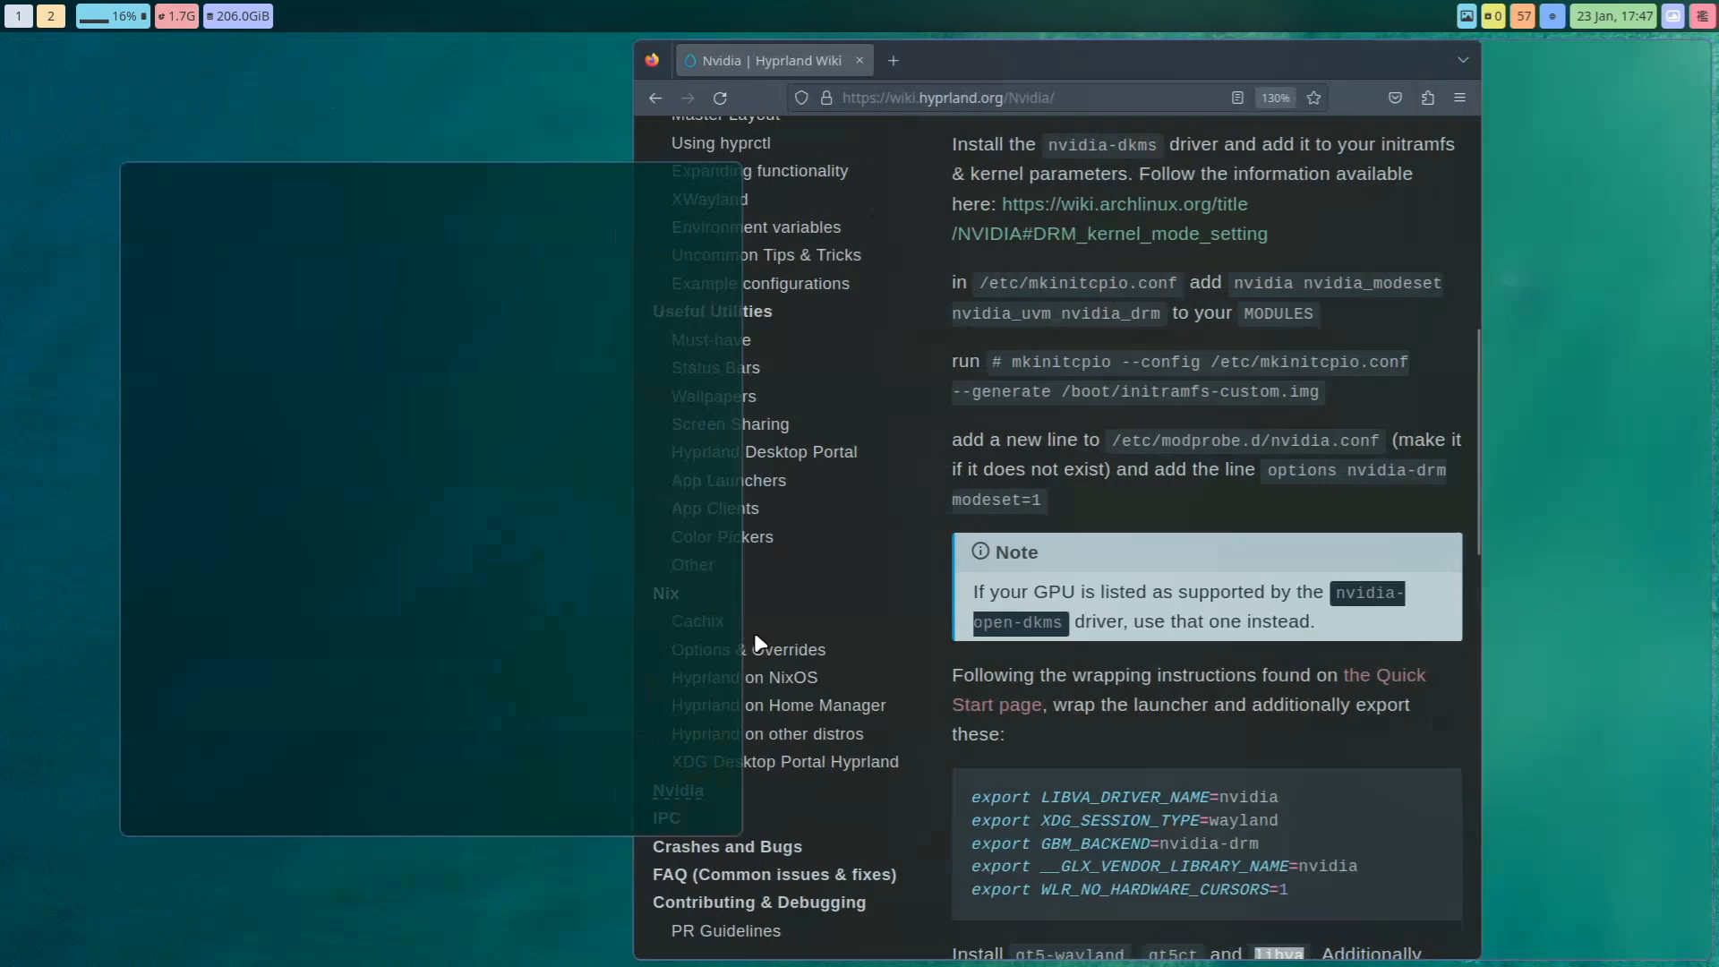
type("iso")
key("Return")
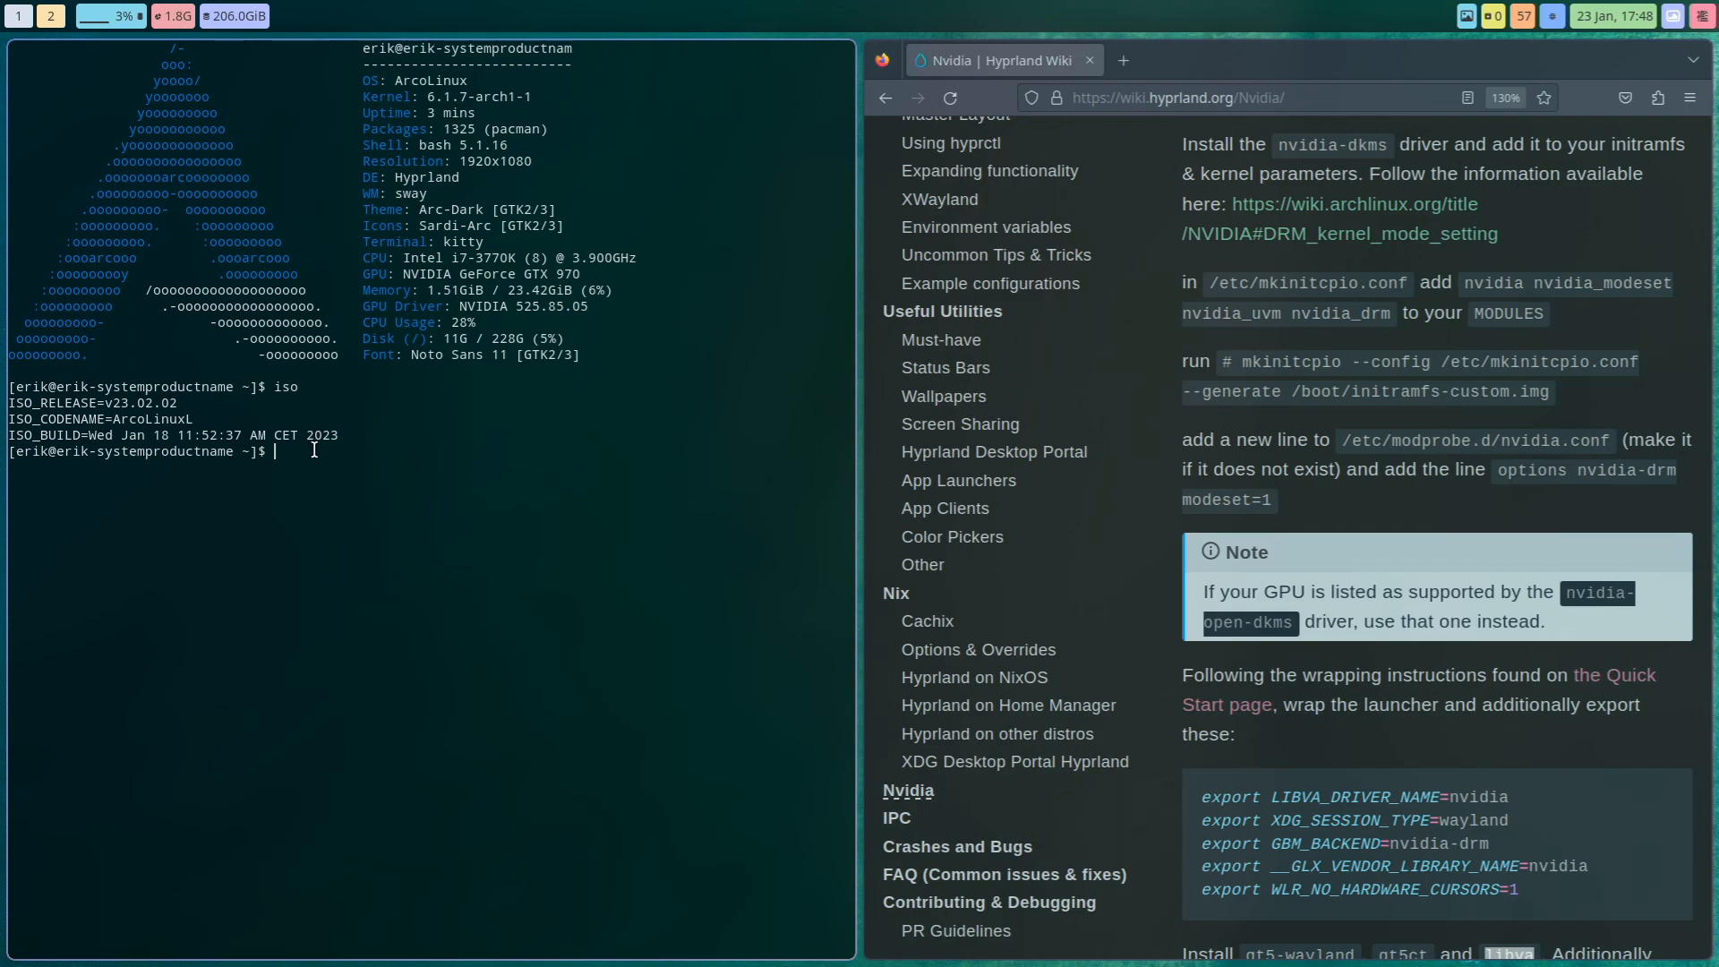
double_click(411, 193)
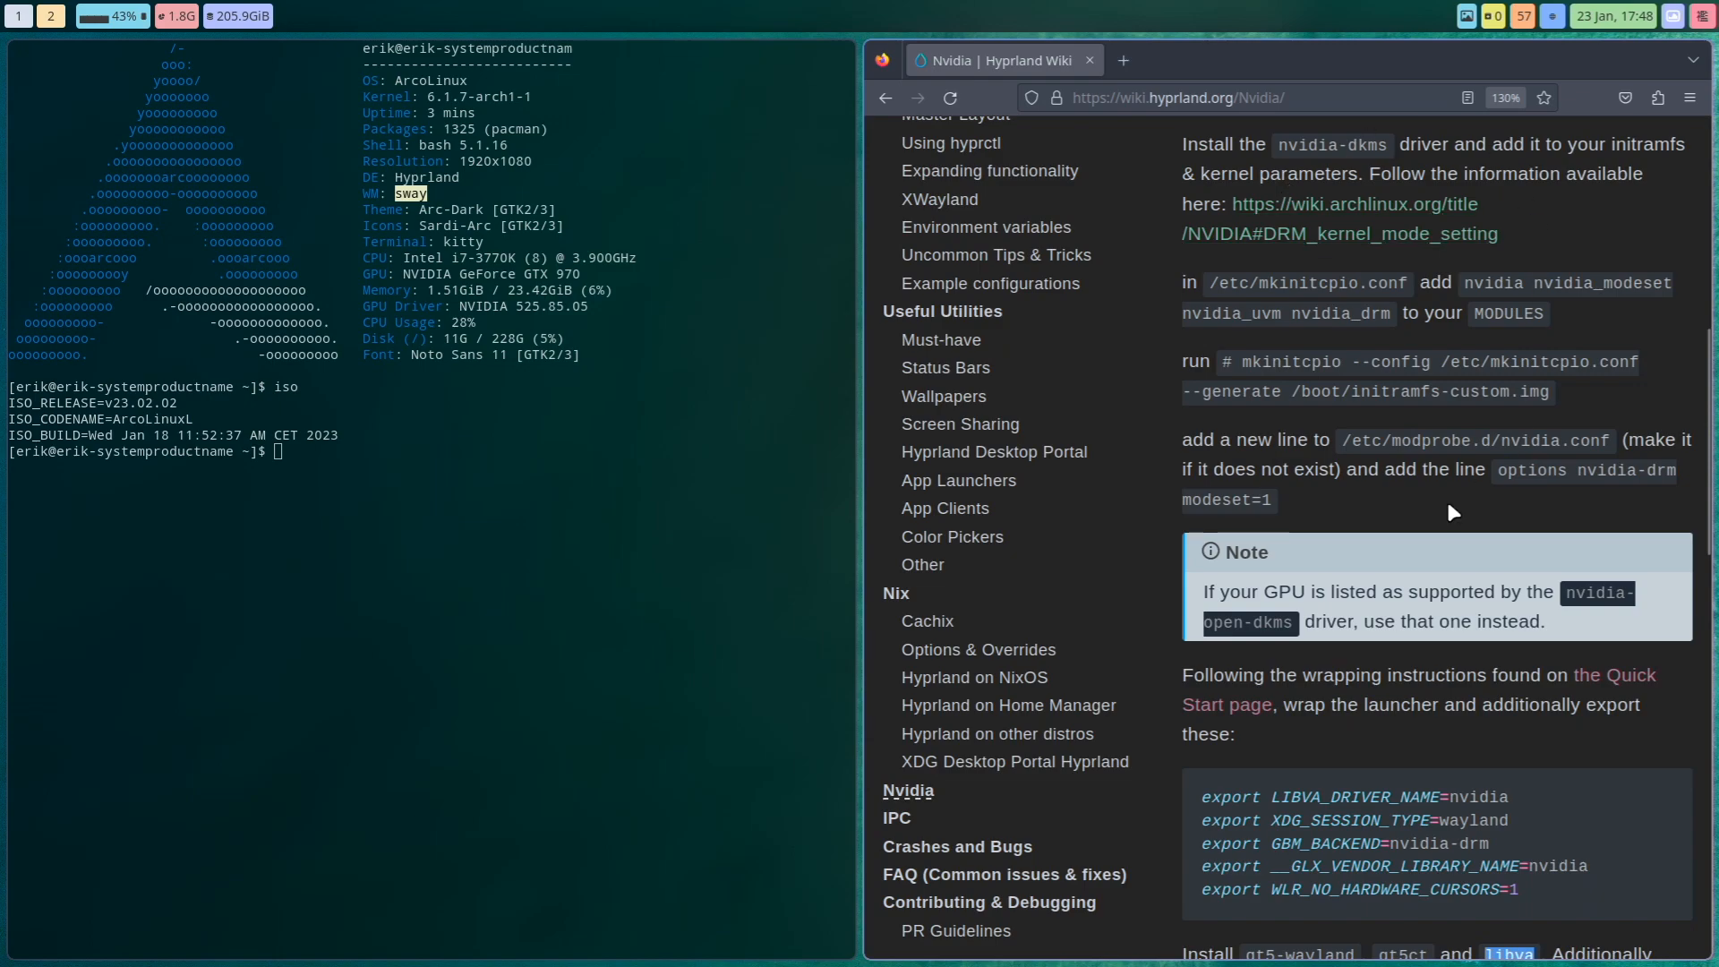
scroll(1446, 495, "down", 3)
scroll(1446, 496, "down", 2)
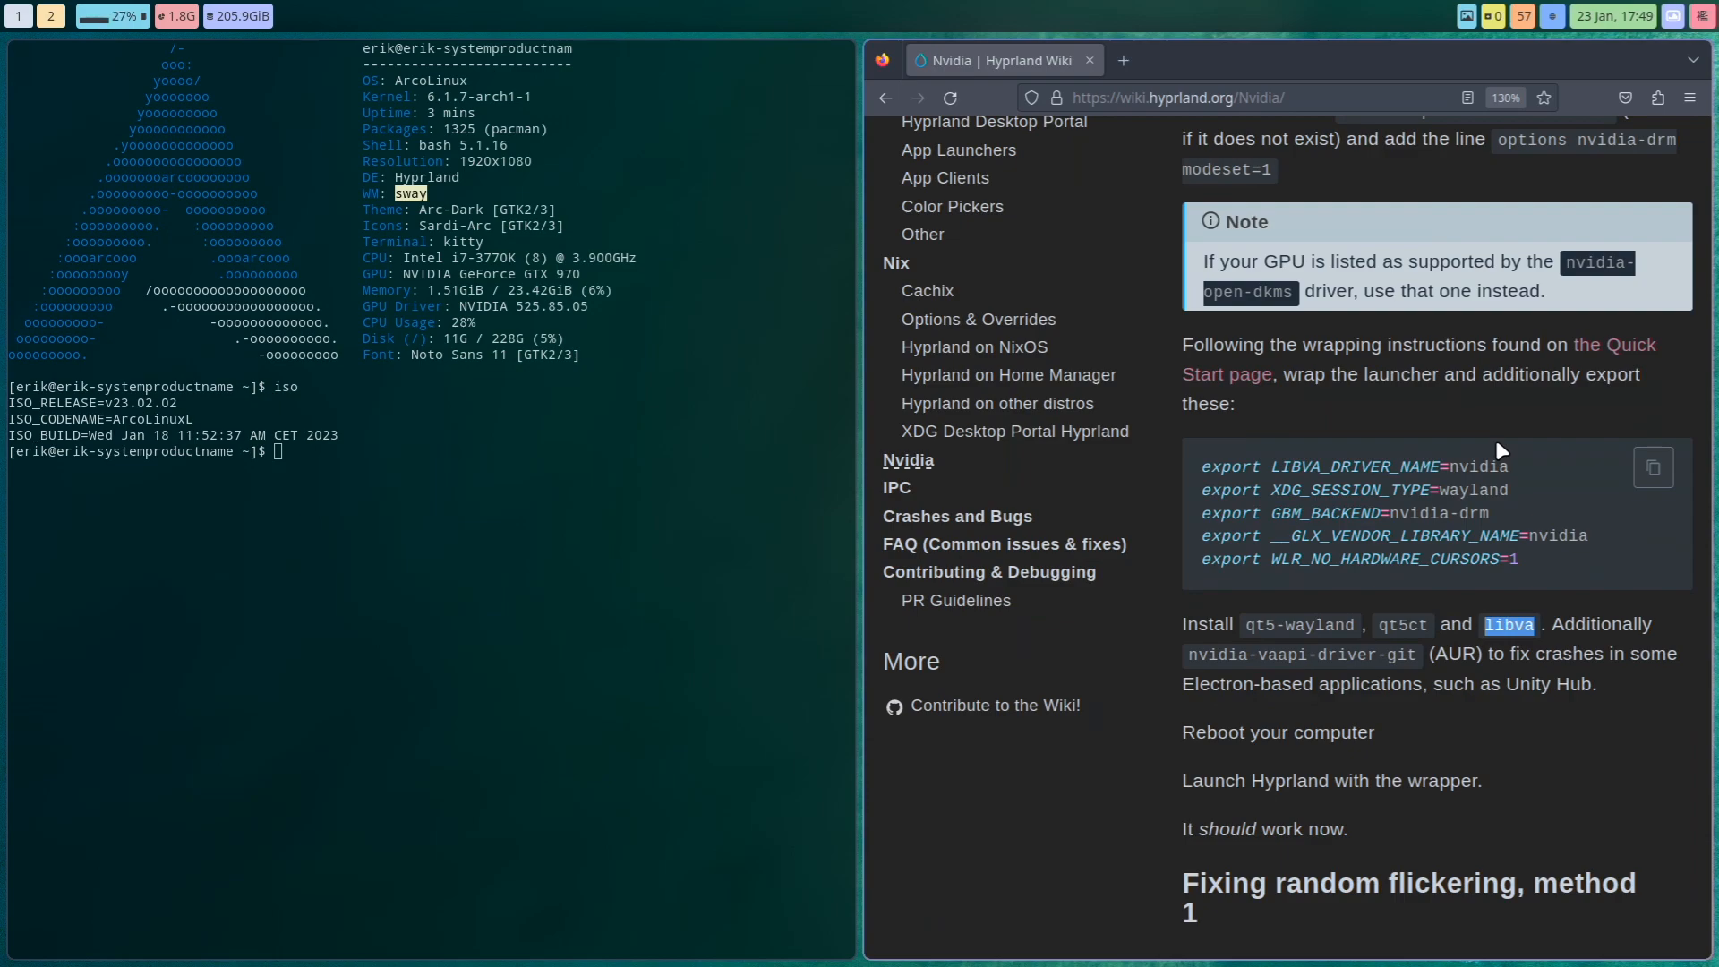
- Highlight the LIBVA_DRIVER_NAME export, the nvidia module names and the full mkinitcpio regeneration command
left_click_drag(1511, 467, 1195, 469)
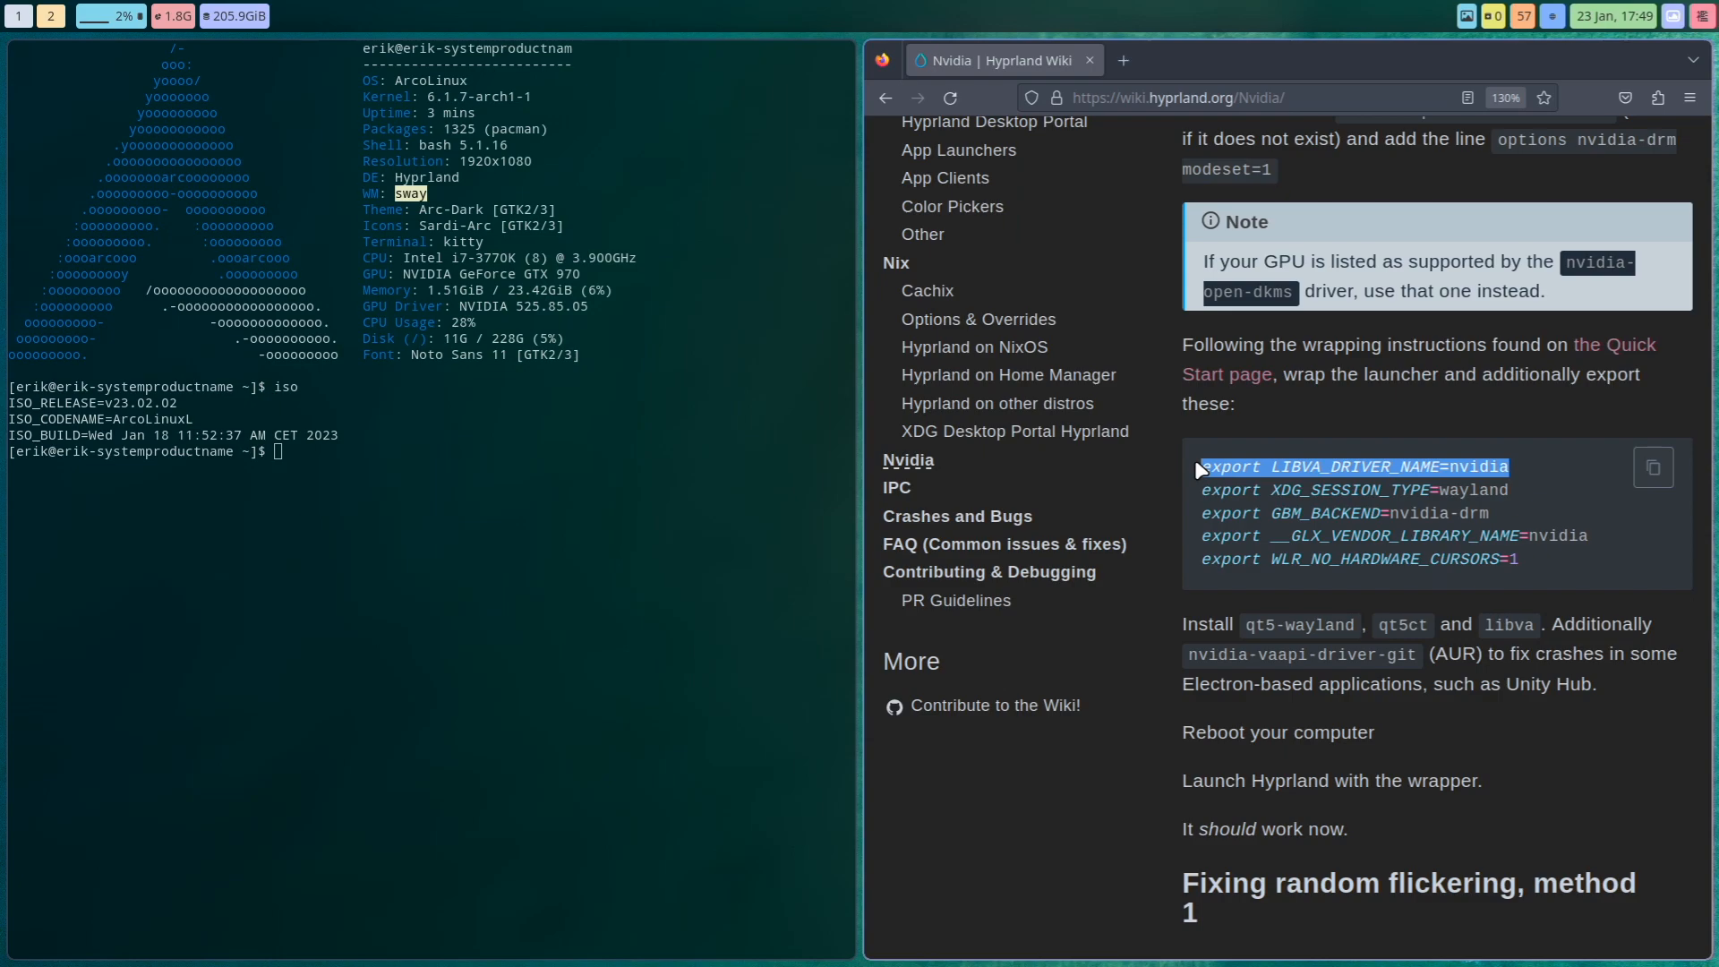
scroll(1196, 469, "up", 5)
scroll(1196, 468, "up", 3)
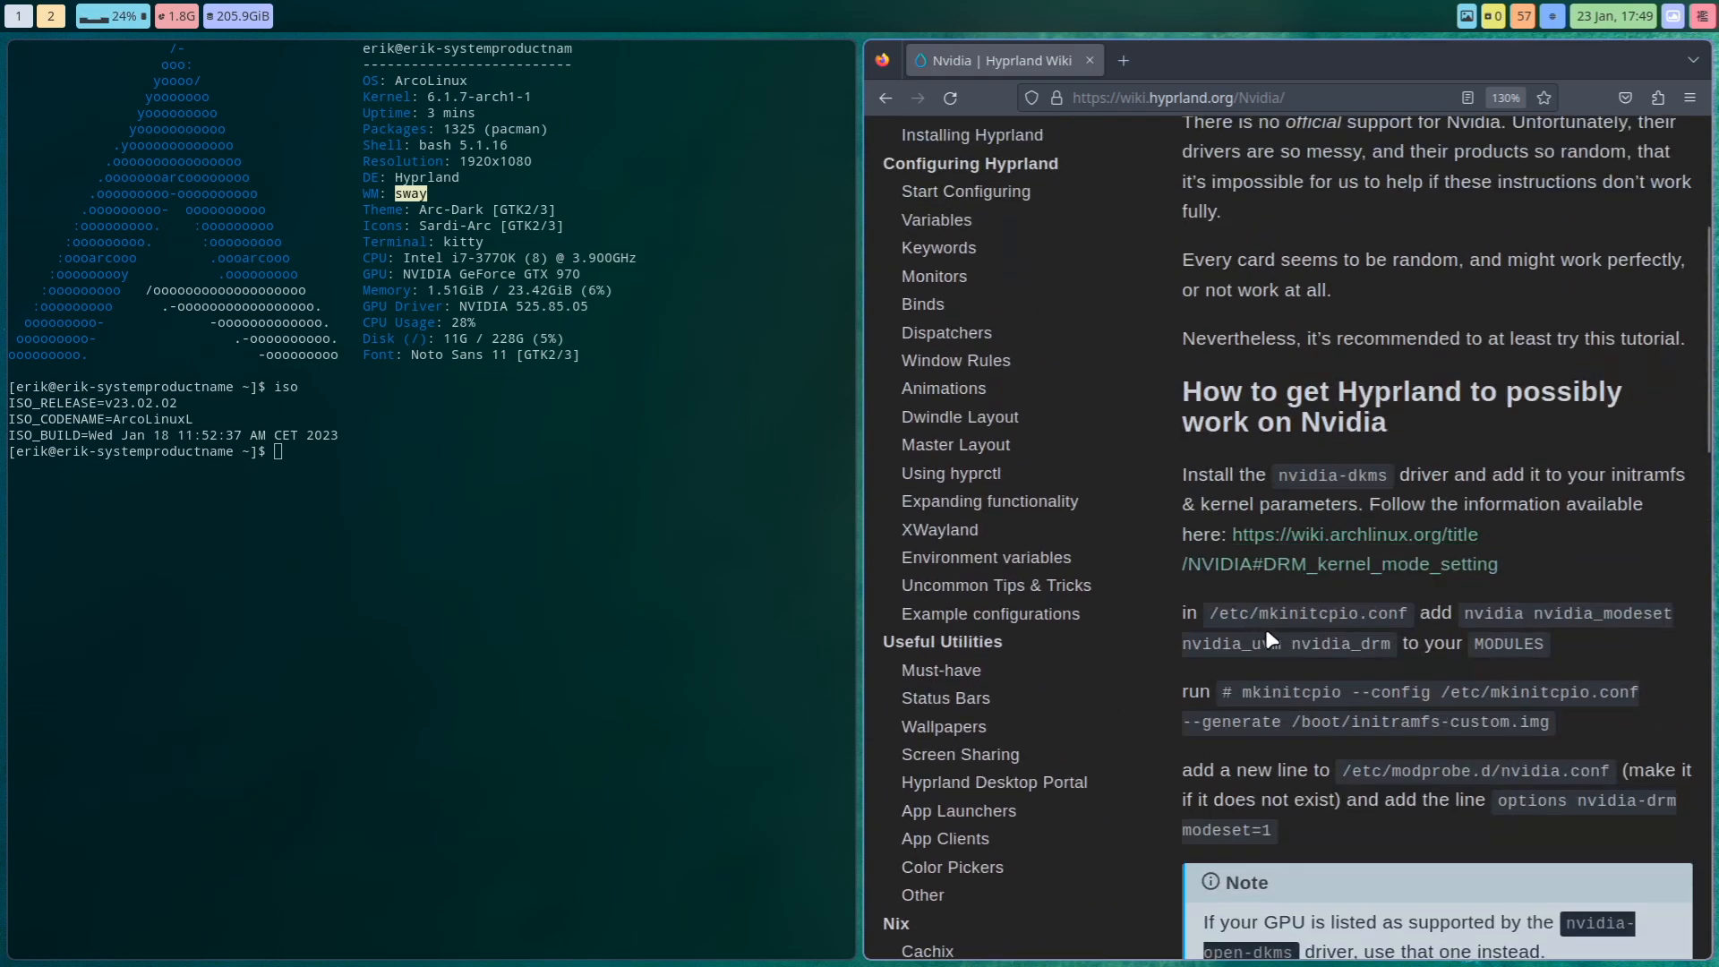
left_click_drag(1464, 613, 1502, 615)
double_click(1330, 613)
left_click(1302, 720)
mouse_move(1559, 721)
left_mouse_down()
mouse_move(1216, 688)
mouse_move(1238, 691)
left_mouse_up()
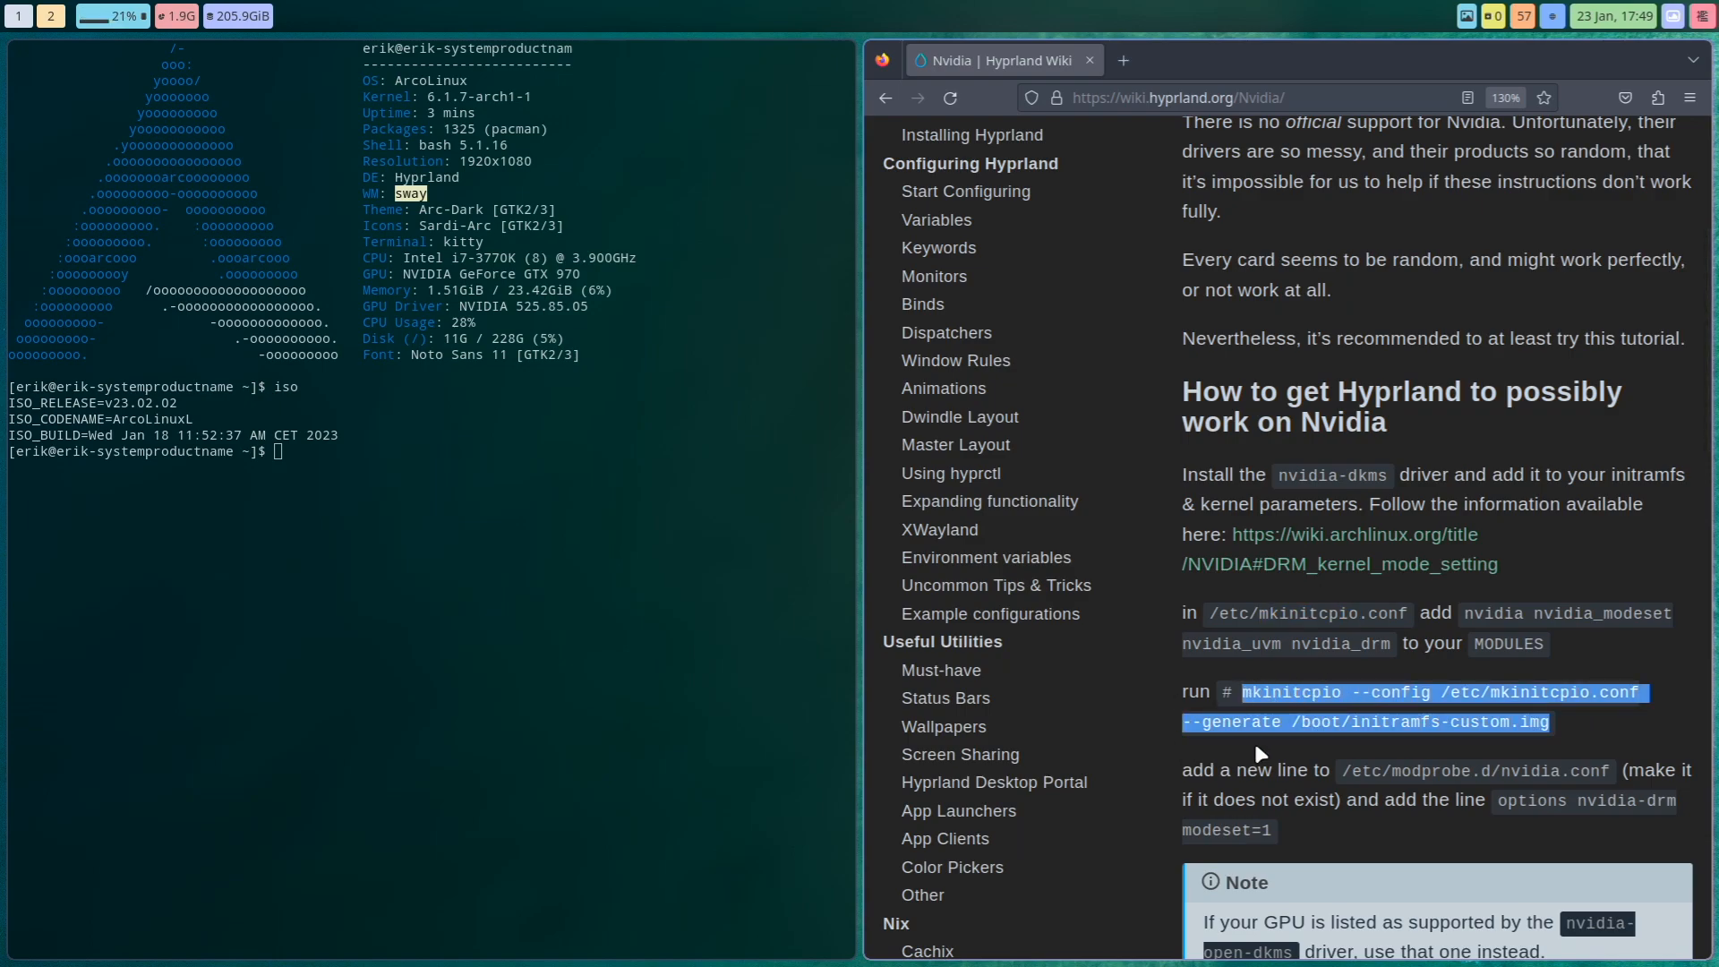
scroll(1259, 752, "down", 3)
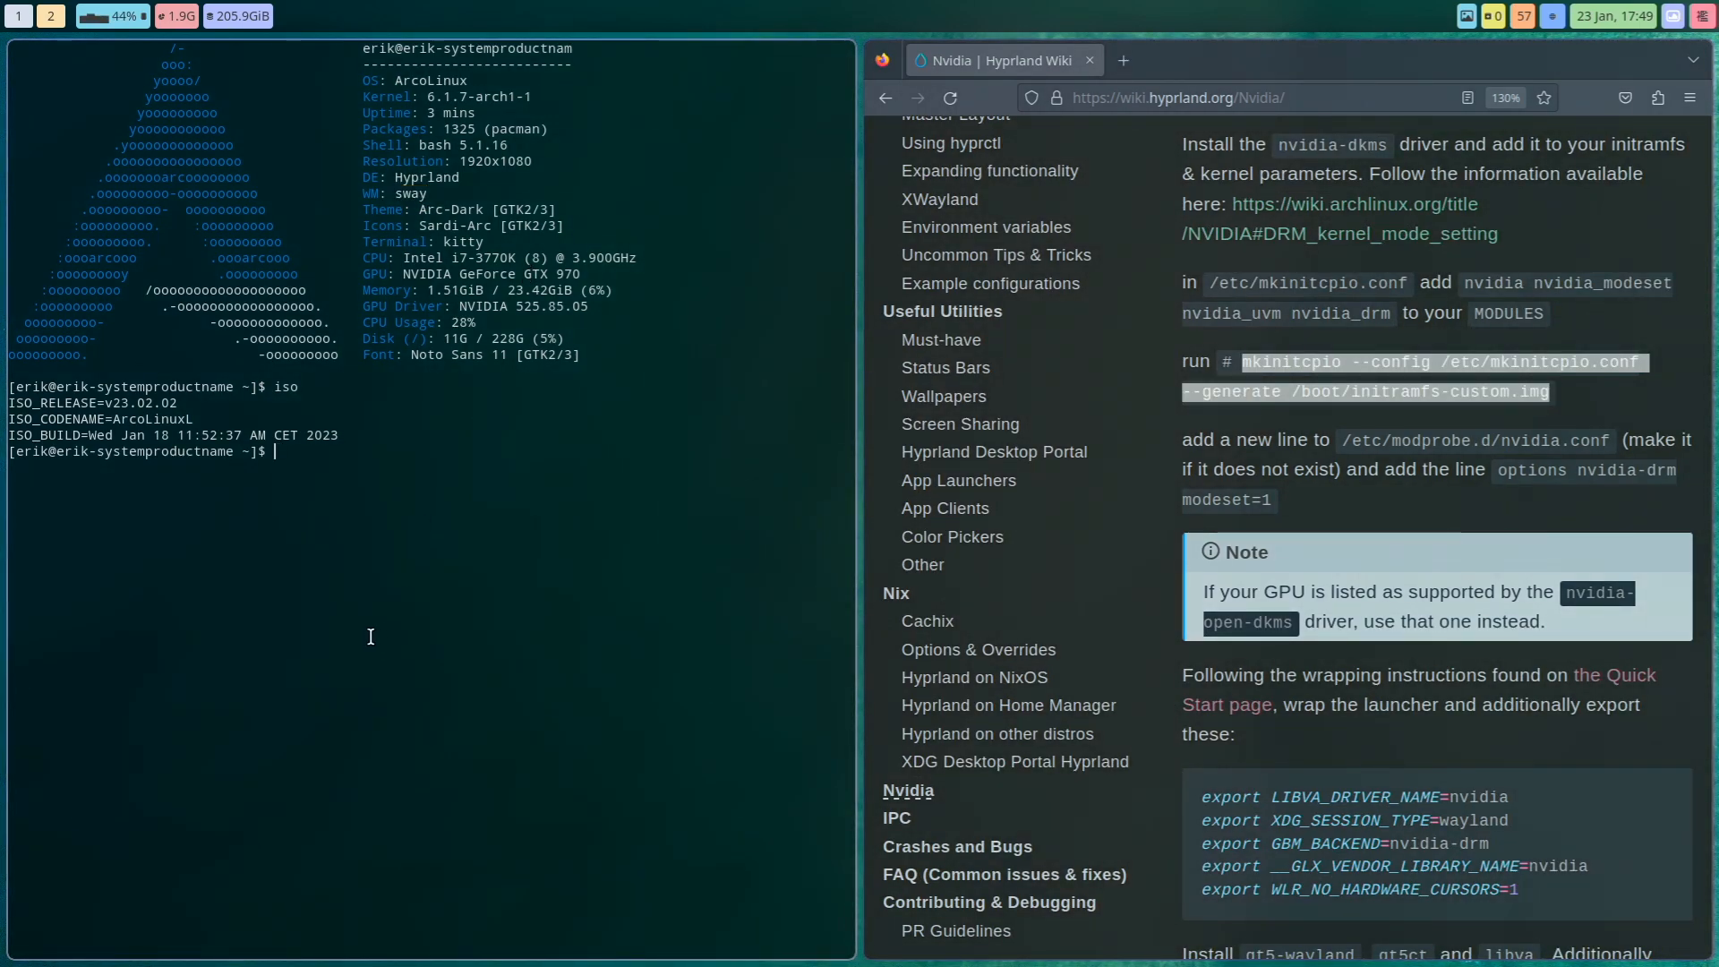
- Launch NVIDIA X Server Settings via the launcher and view the driver/NVML version under System Information
key("super+d")
type("nvi")
key("Return")
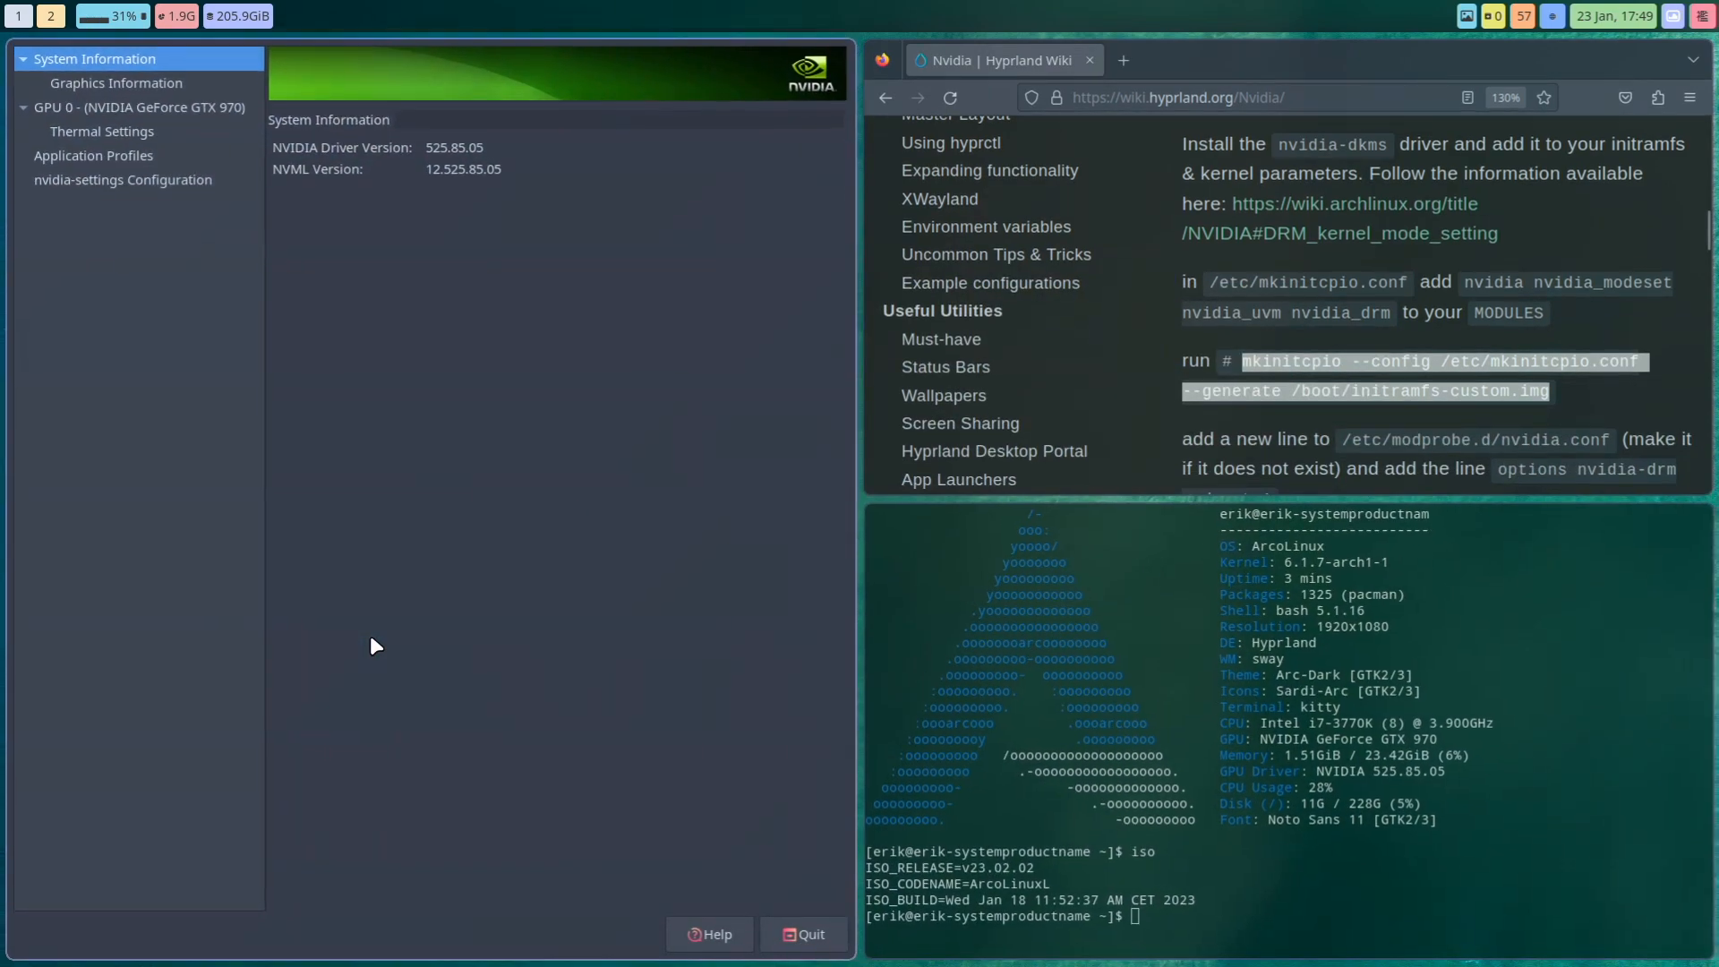
left_click(103, 132)
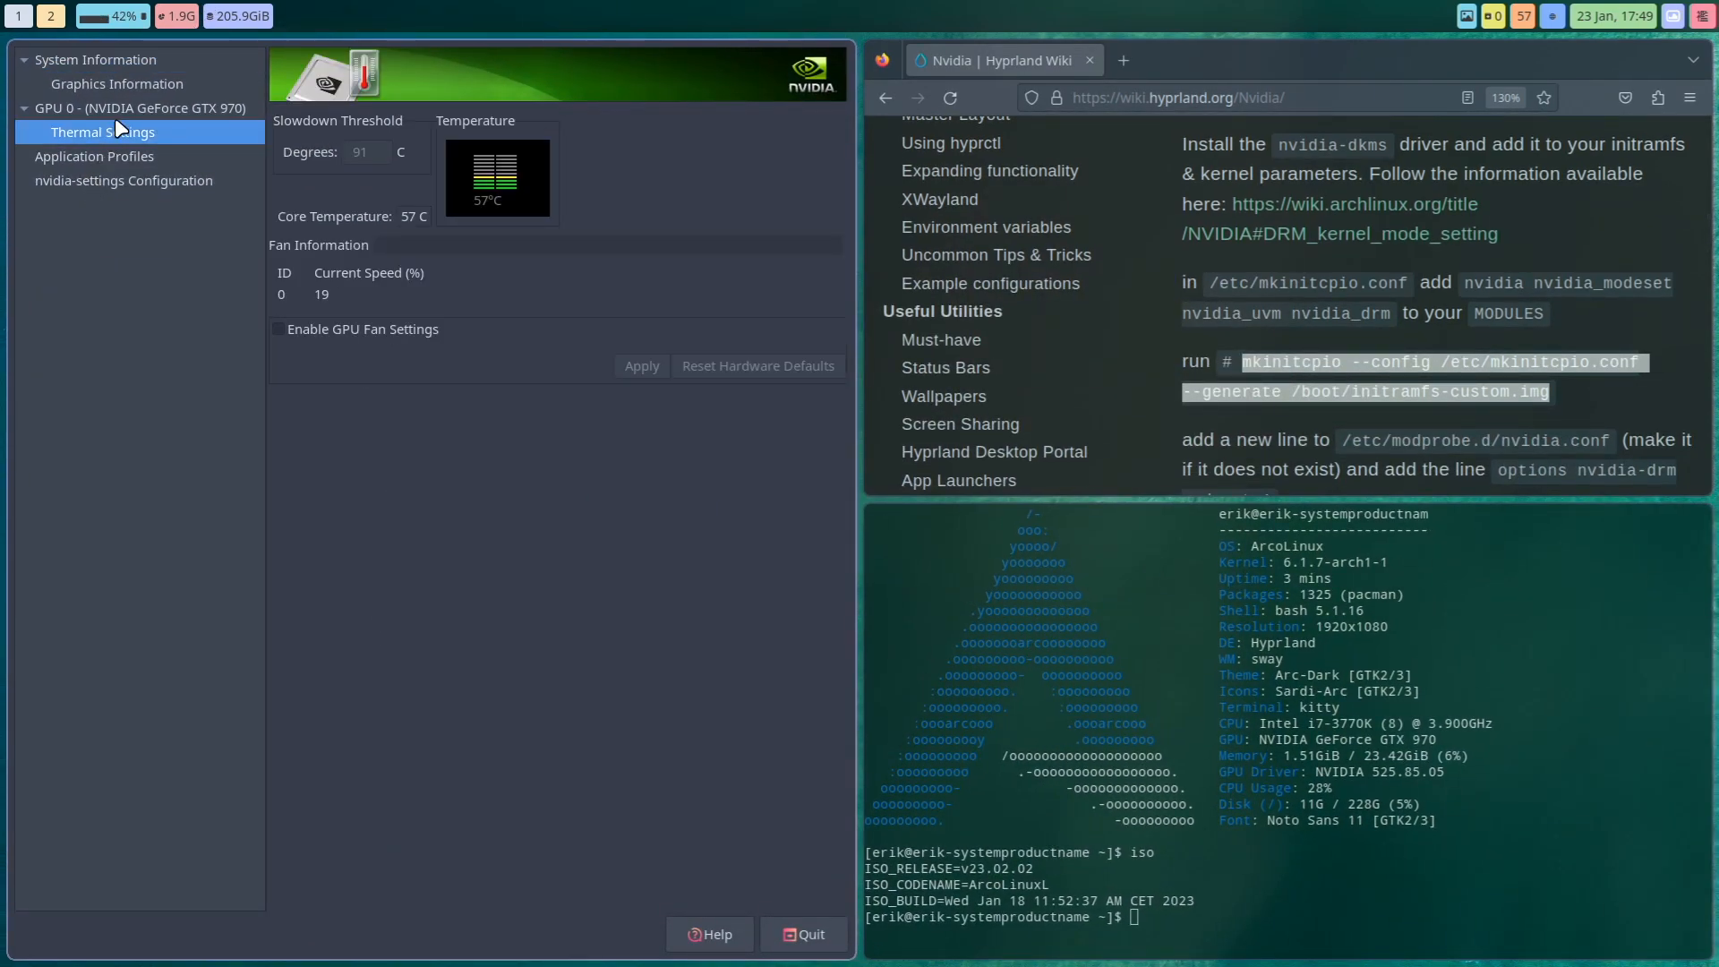
left_click(126, 83)
left_click(135, 60)
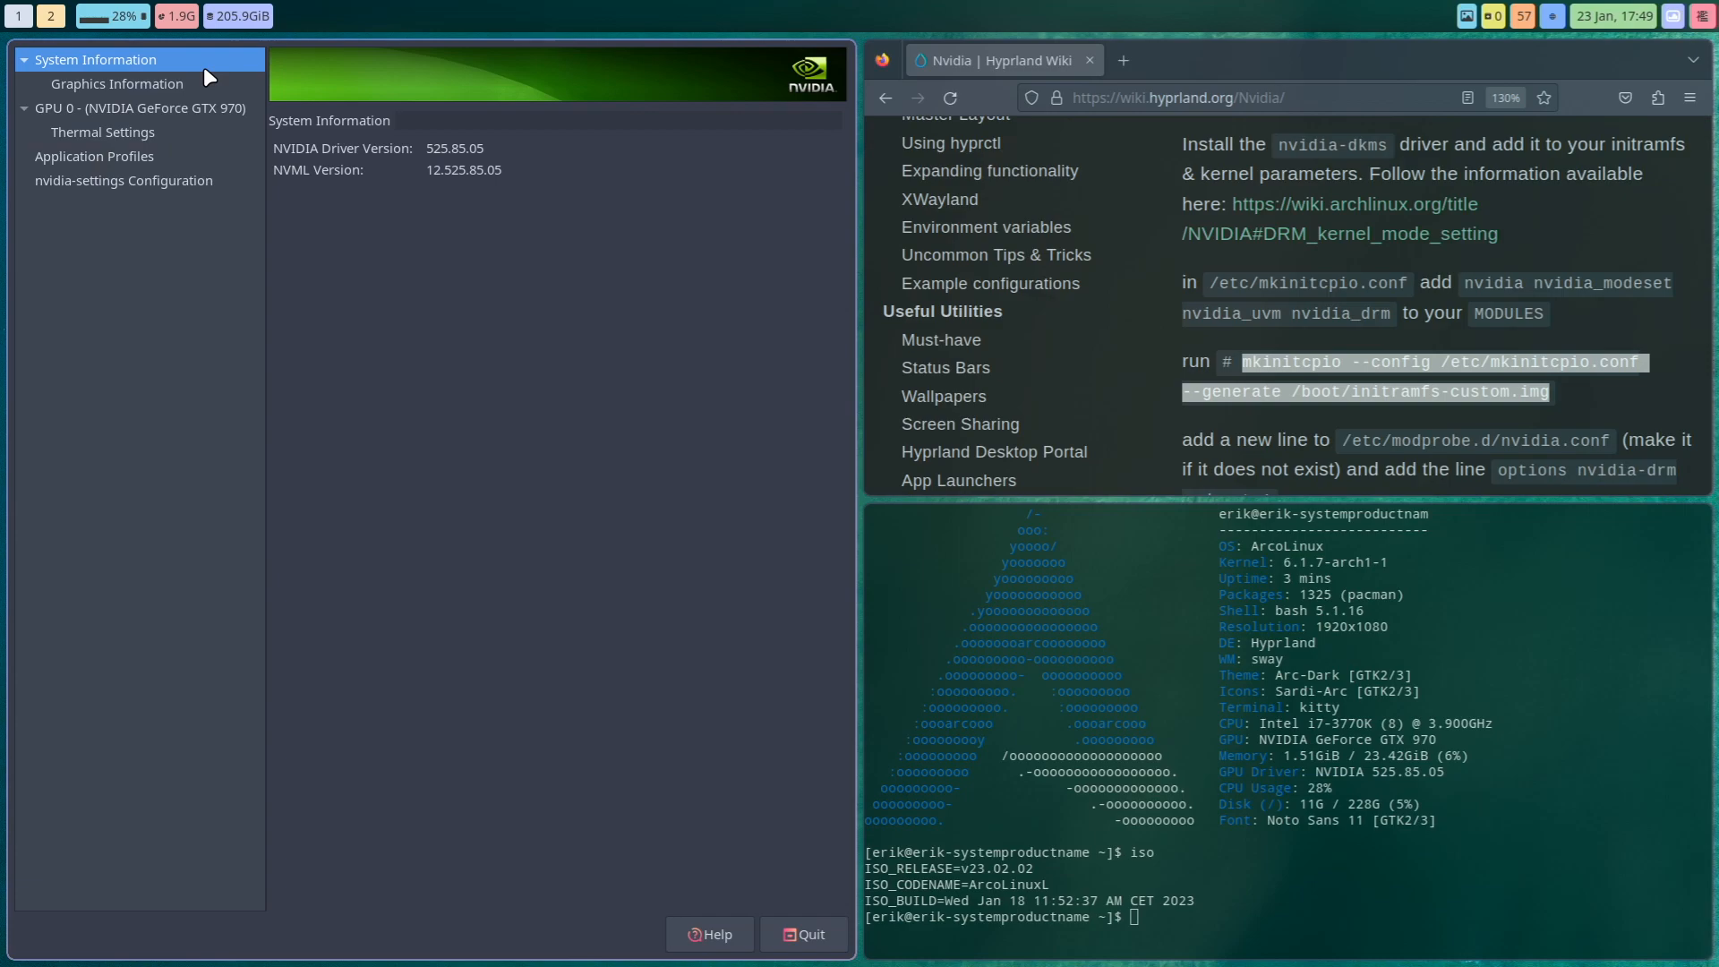
left_click_drag(465, 171, 447, 171)
- Review Thermal Settings, Application Profiles and nvidia-settings Configuration, then close the tool
left_click(104, 116)
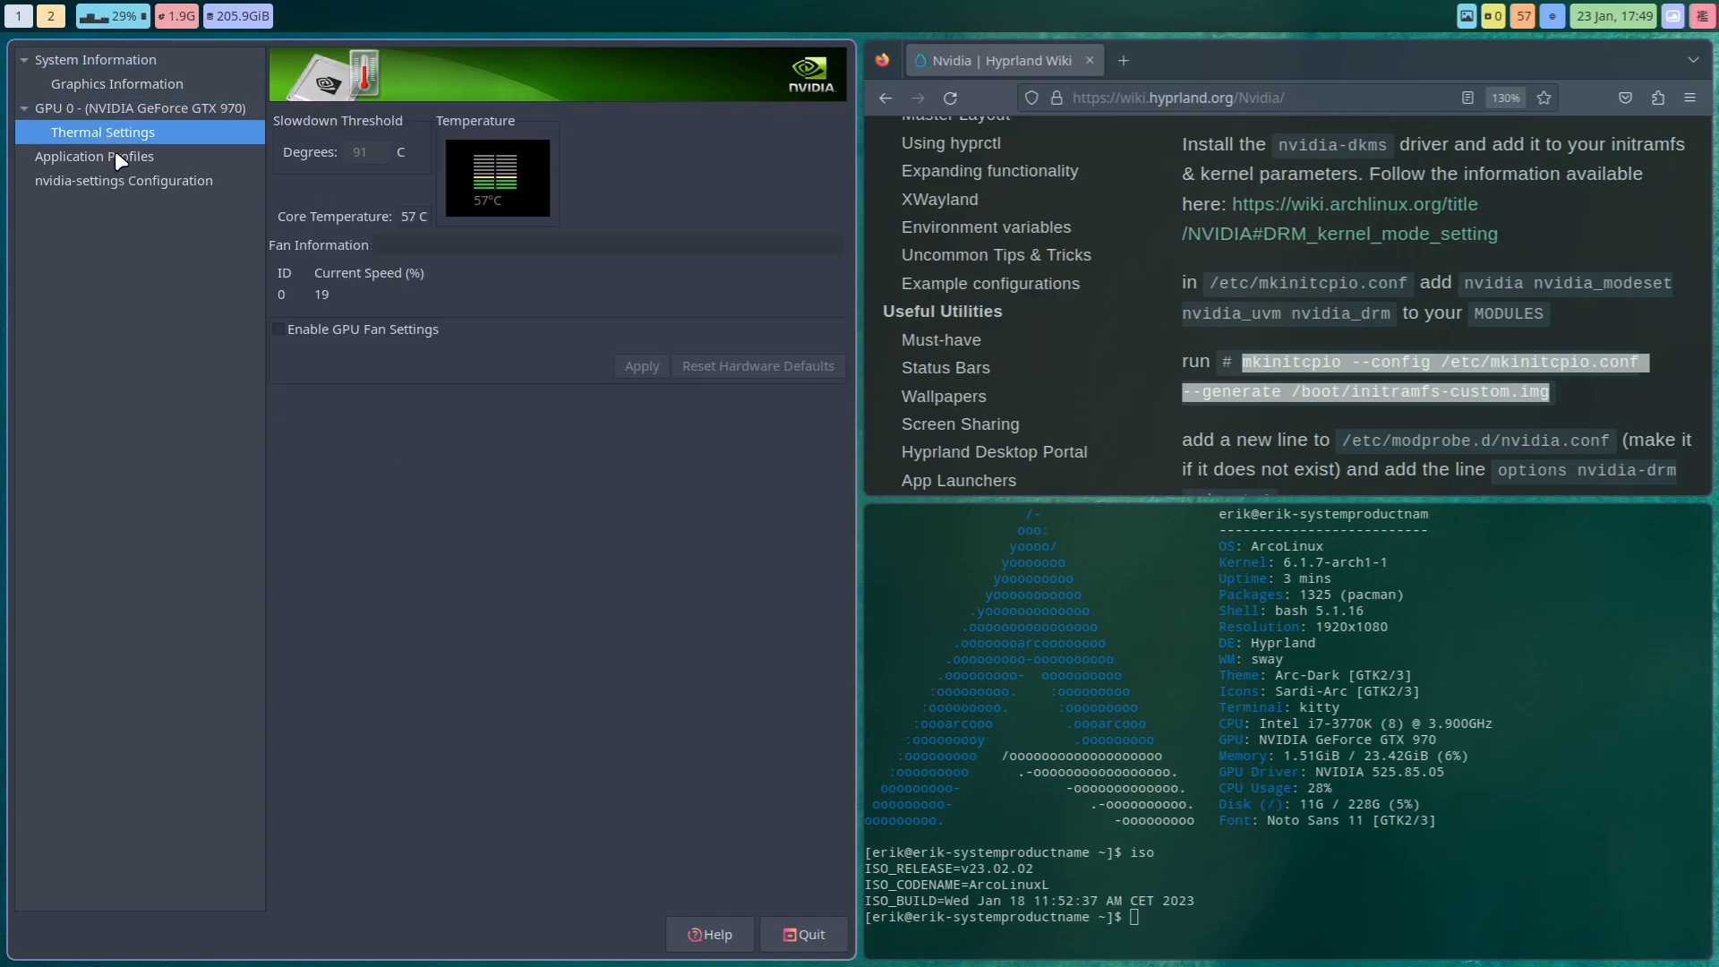
left_click(114, 151)
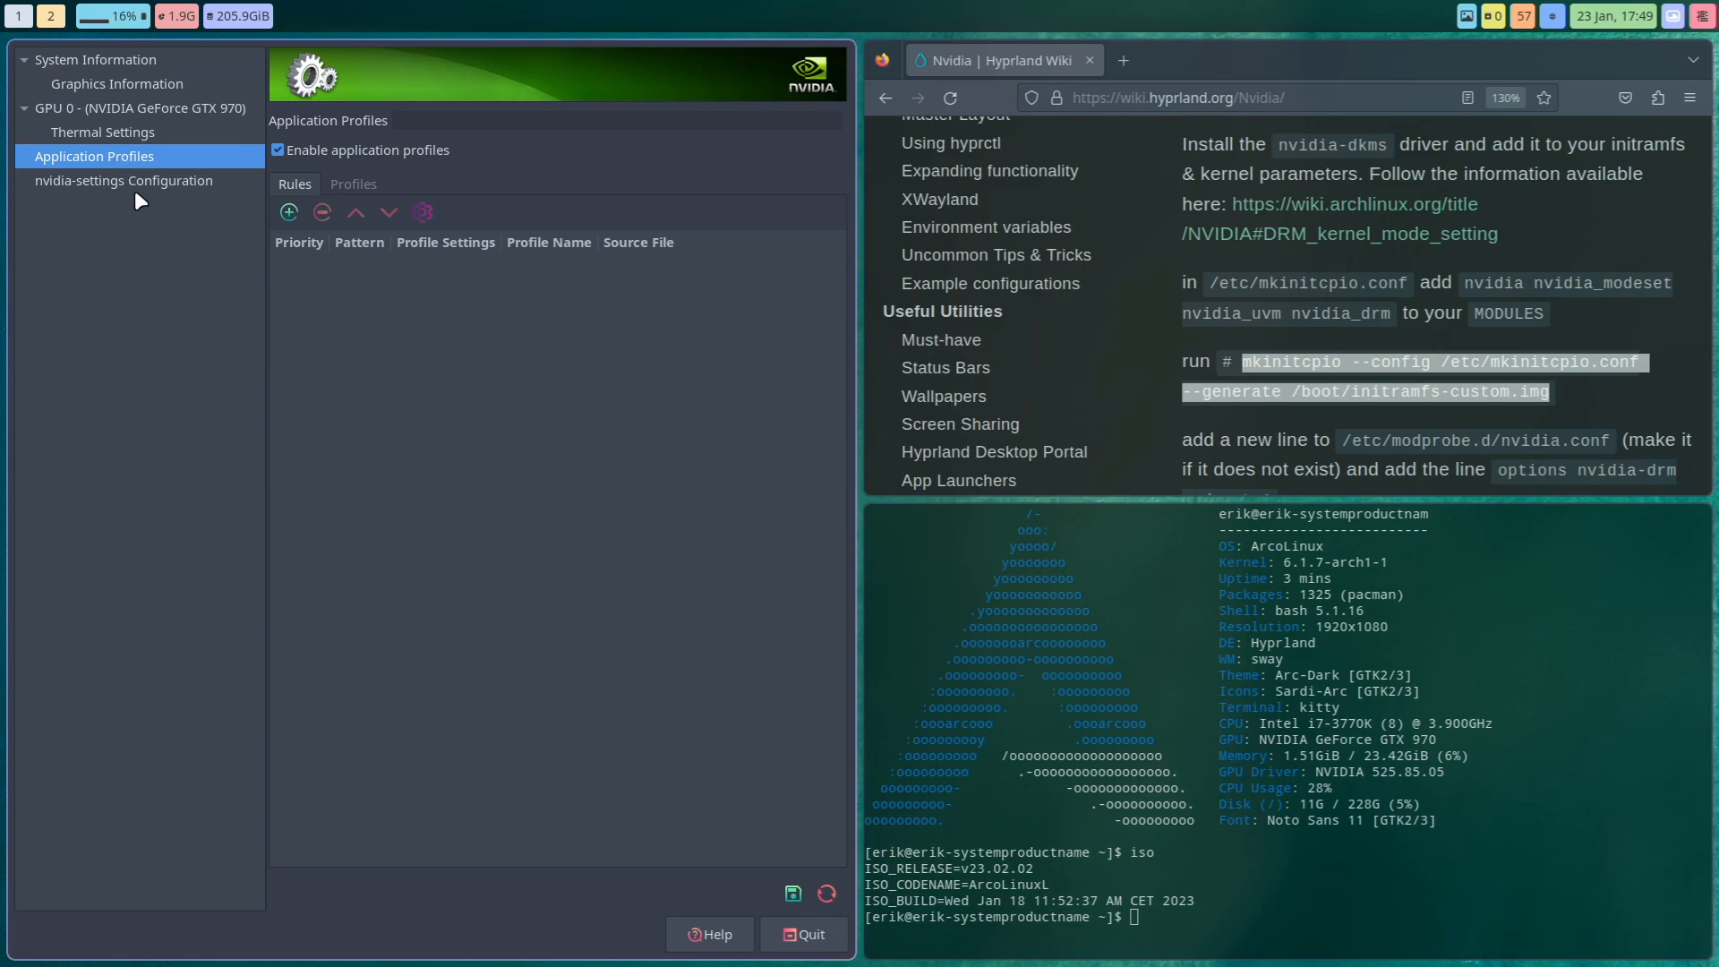
left_click(134, 186)
left_click(114, 155)
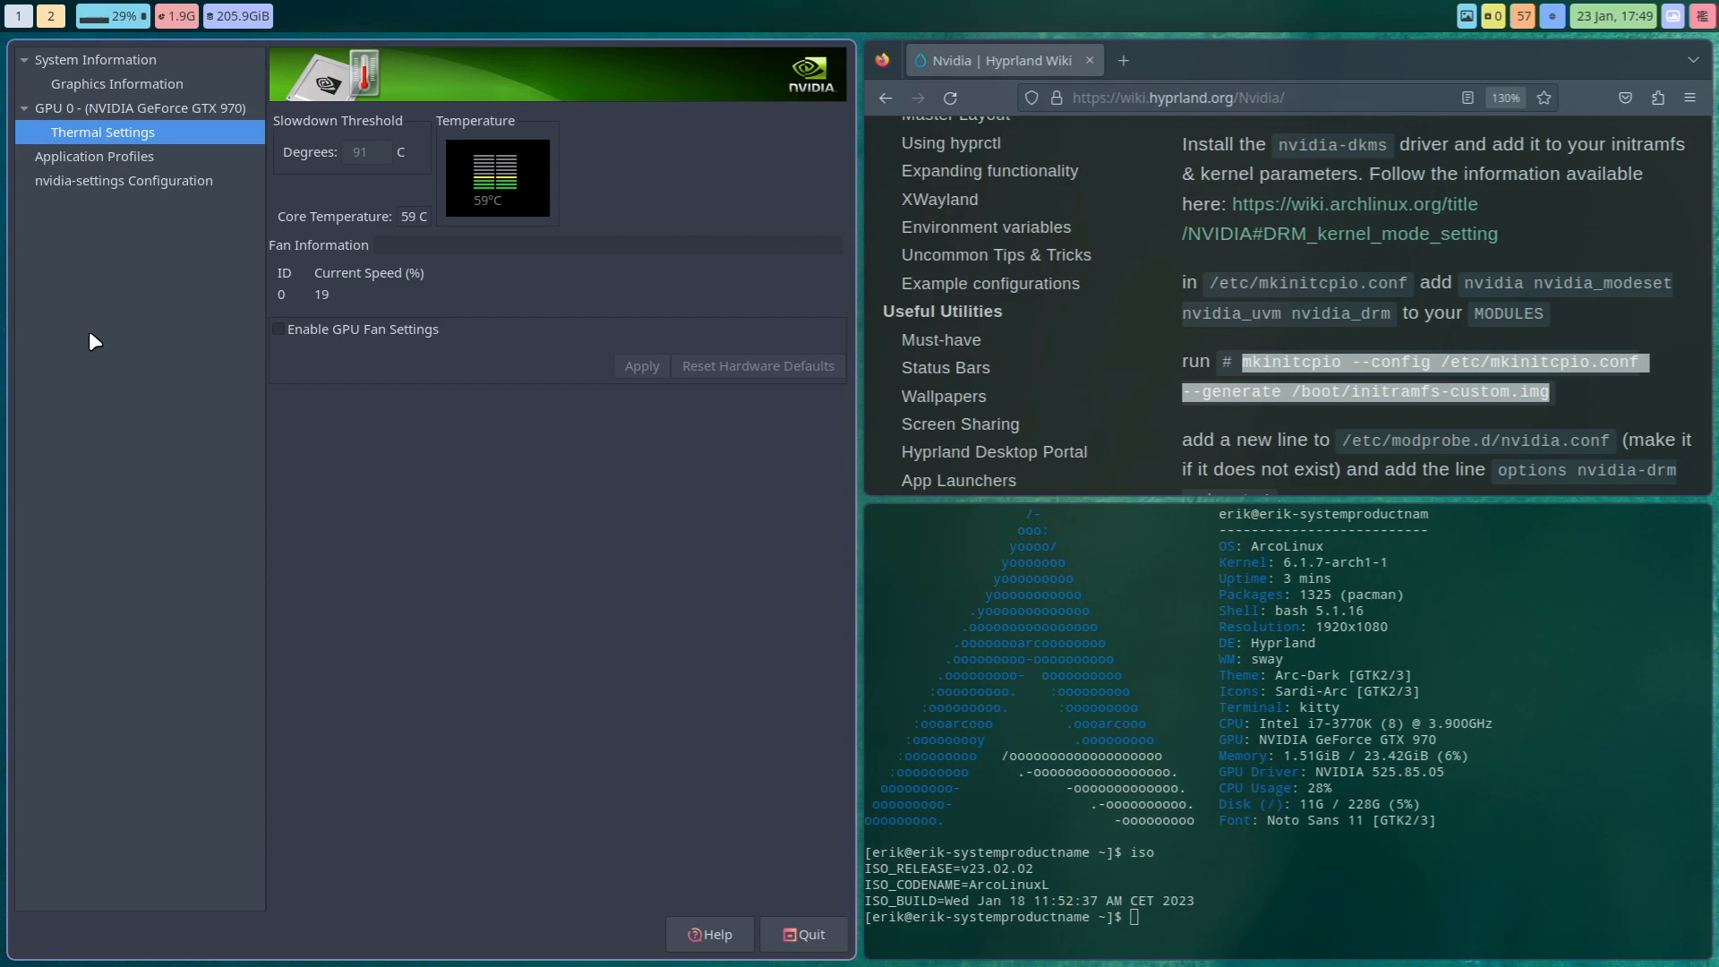
type("a")
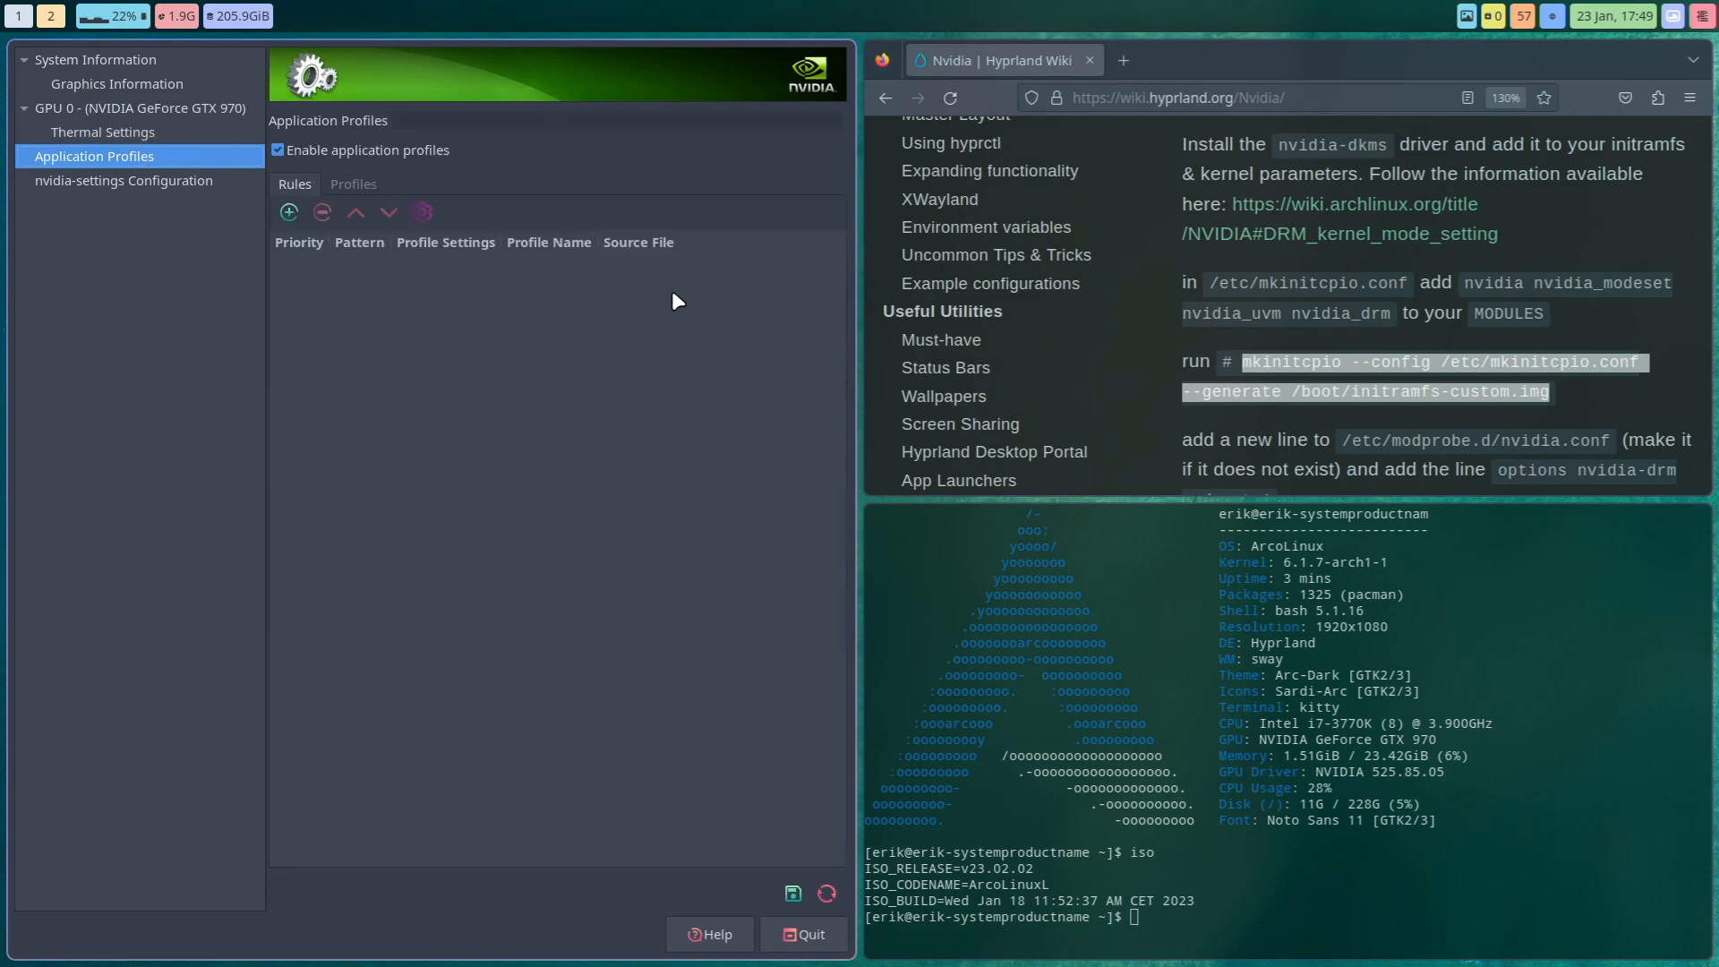
key("super+q")
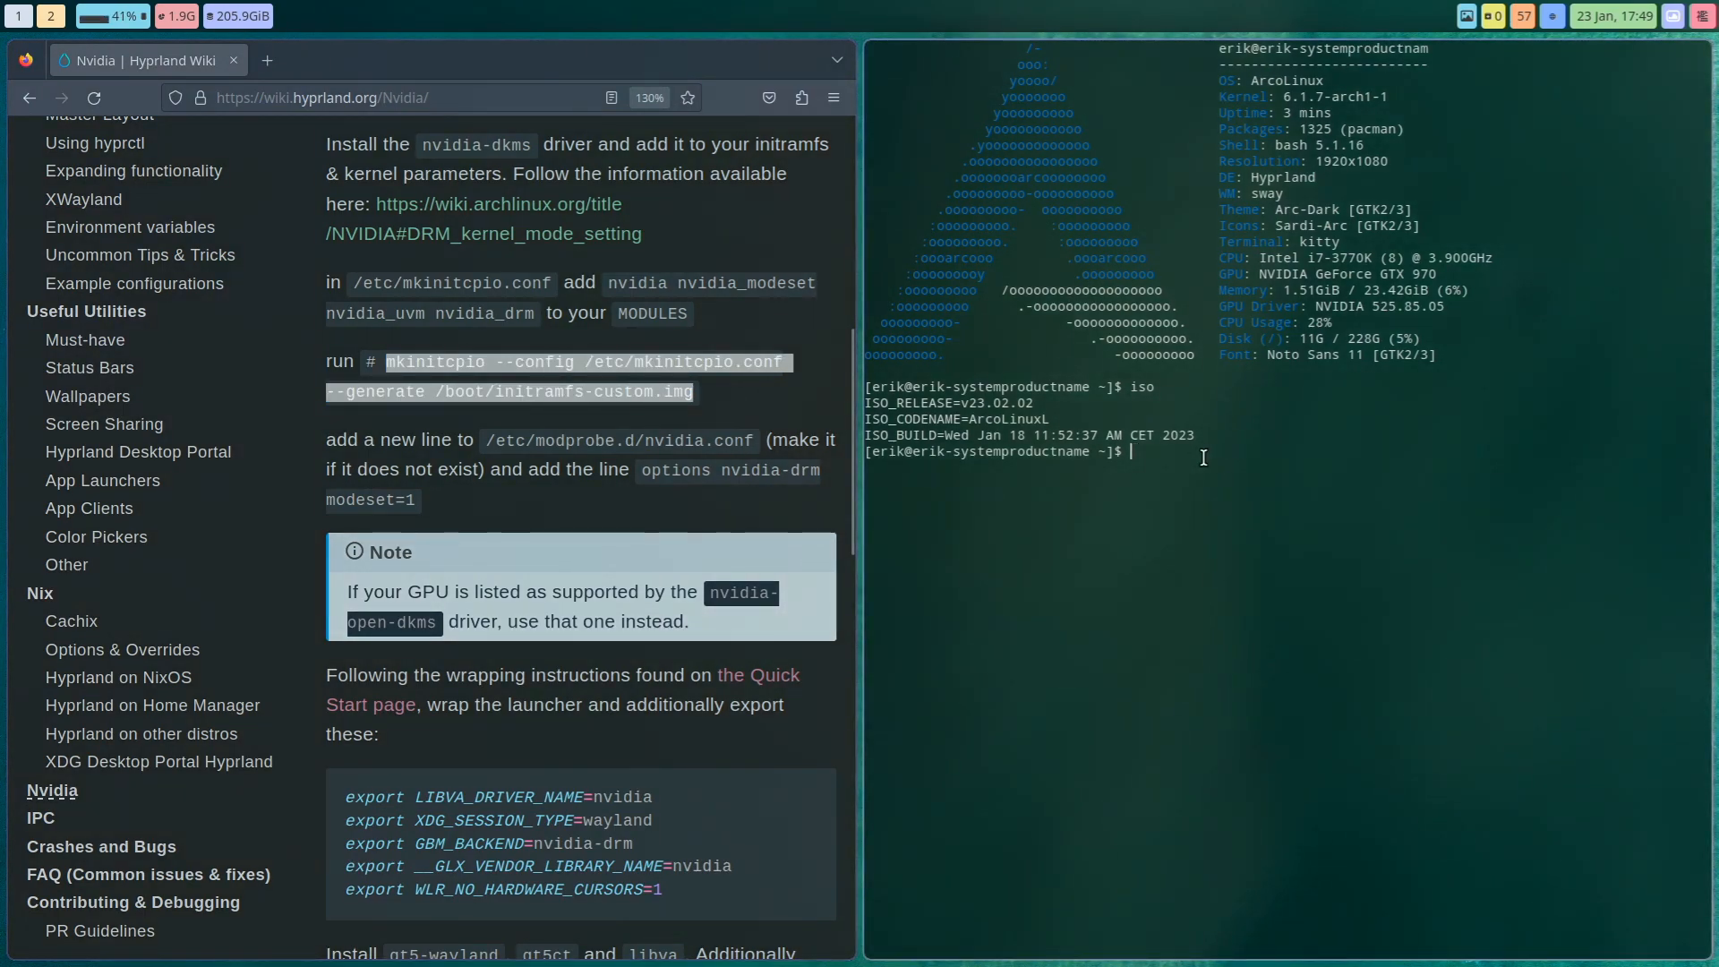
type("inxi =")
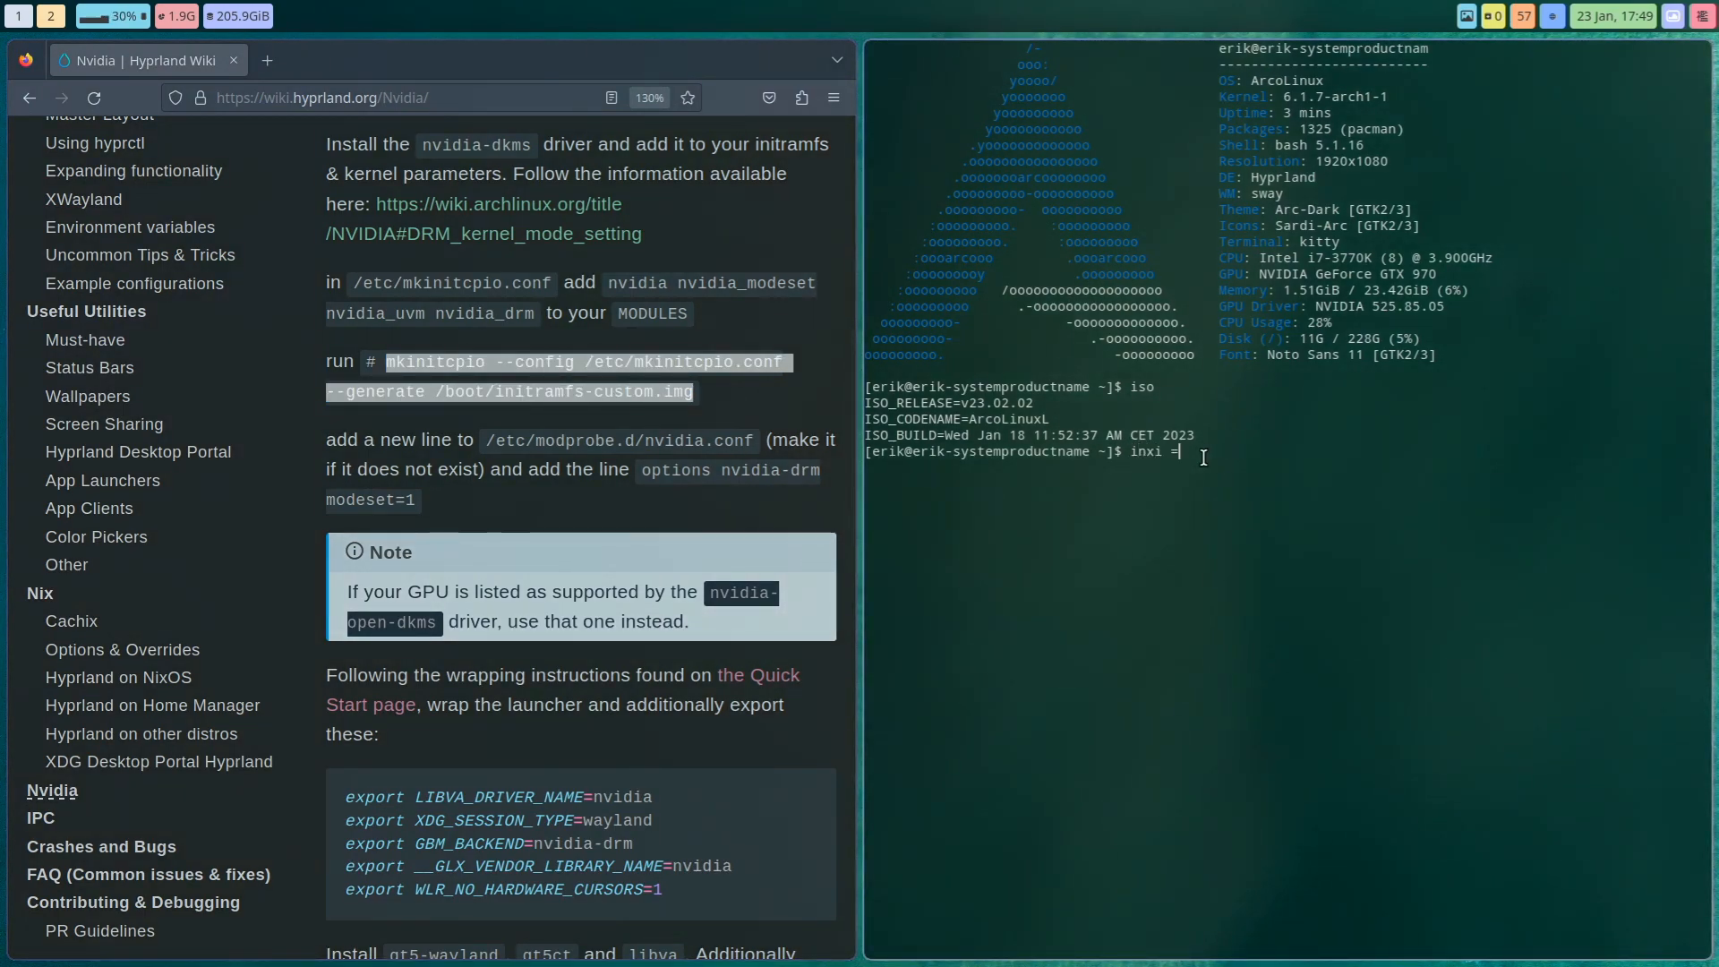
type("b")
- Run inxi -b in kitty after fixing the =b typo and briefly highlight the whole report
key("Return")
key("Up")
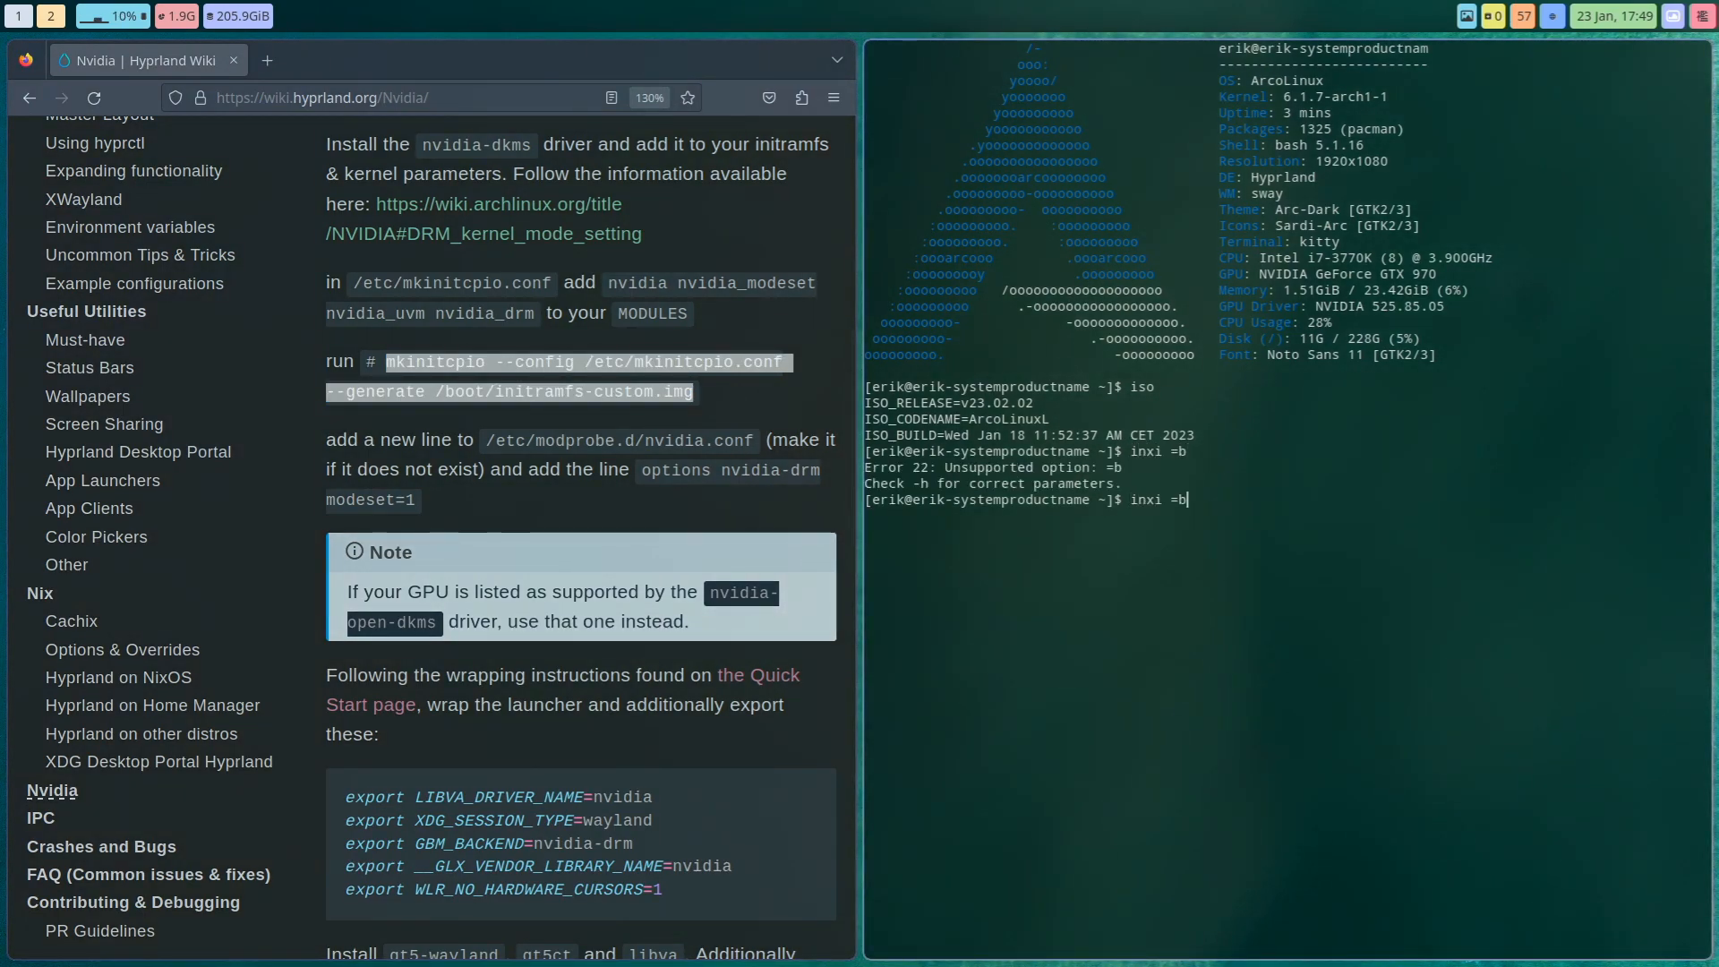
key("BackSpace")
key("BackSpace")
type("b")
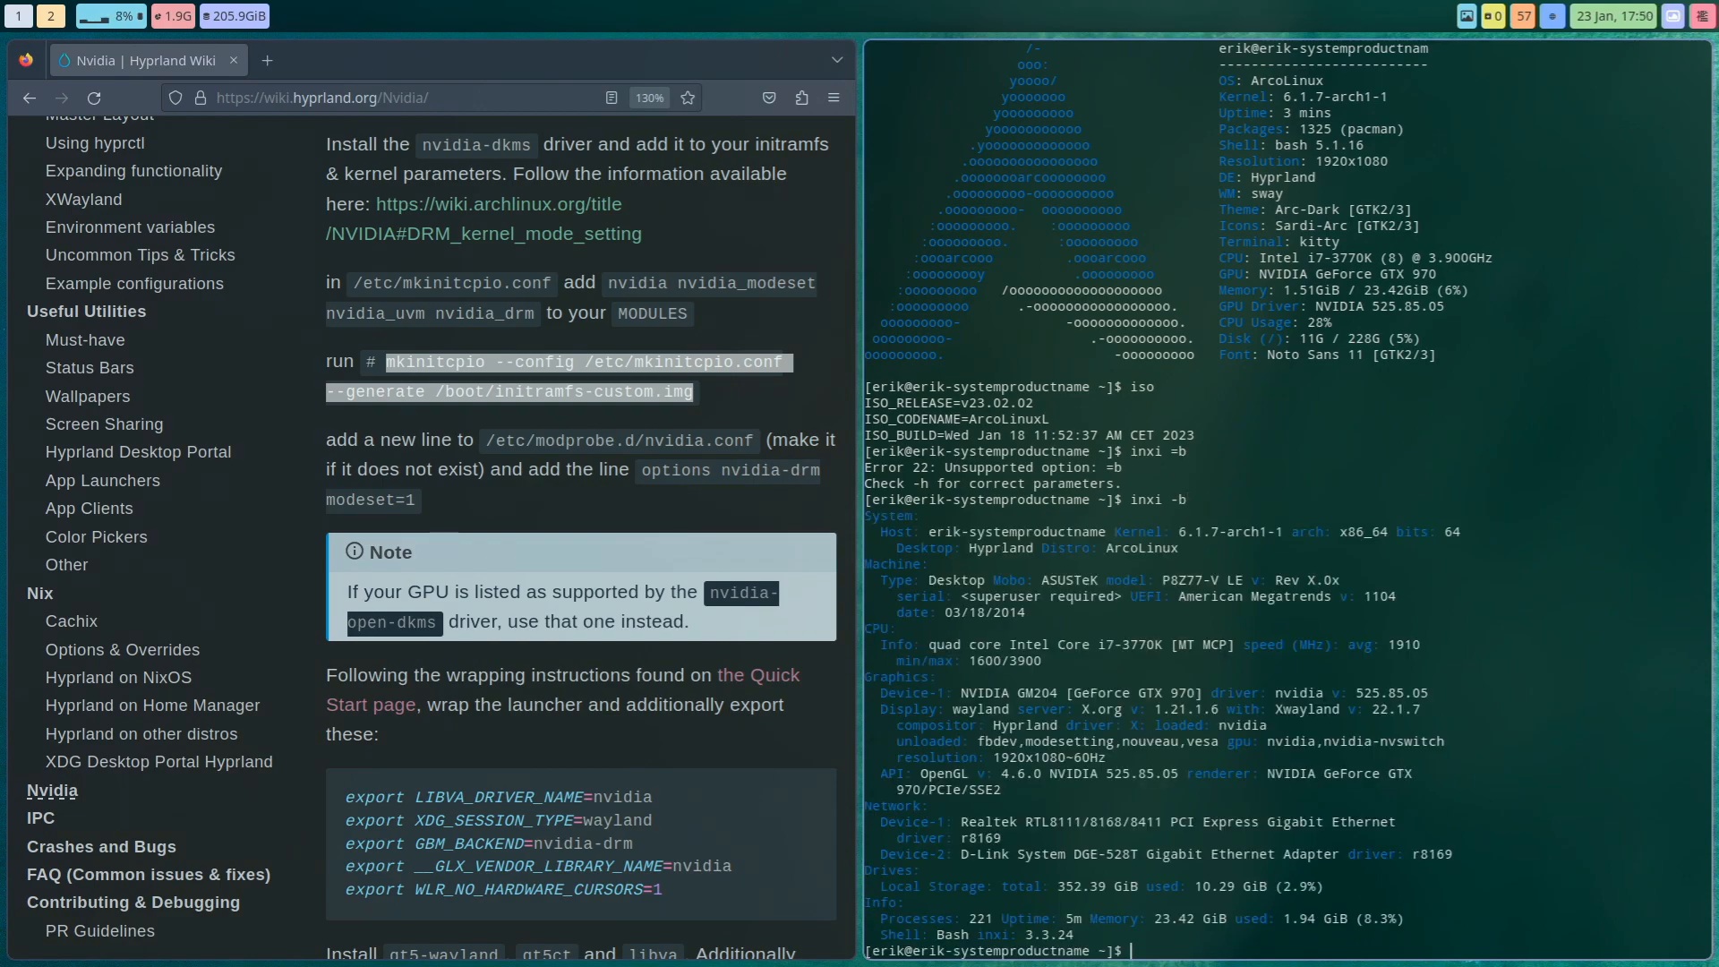
left_click_drag(1208, 464, 1059, 726)
left_click(1058, 725)
- Highlight nvidia driver, wayland, Xwayland and Hyprland compositor in the inxi output, then refocus the wiki
double_click(1298, 693)
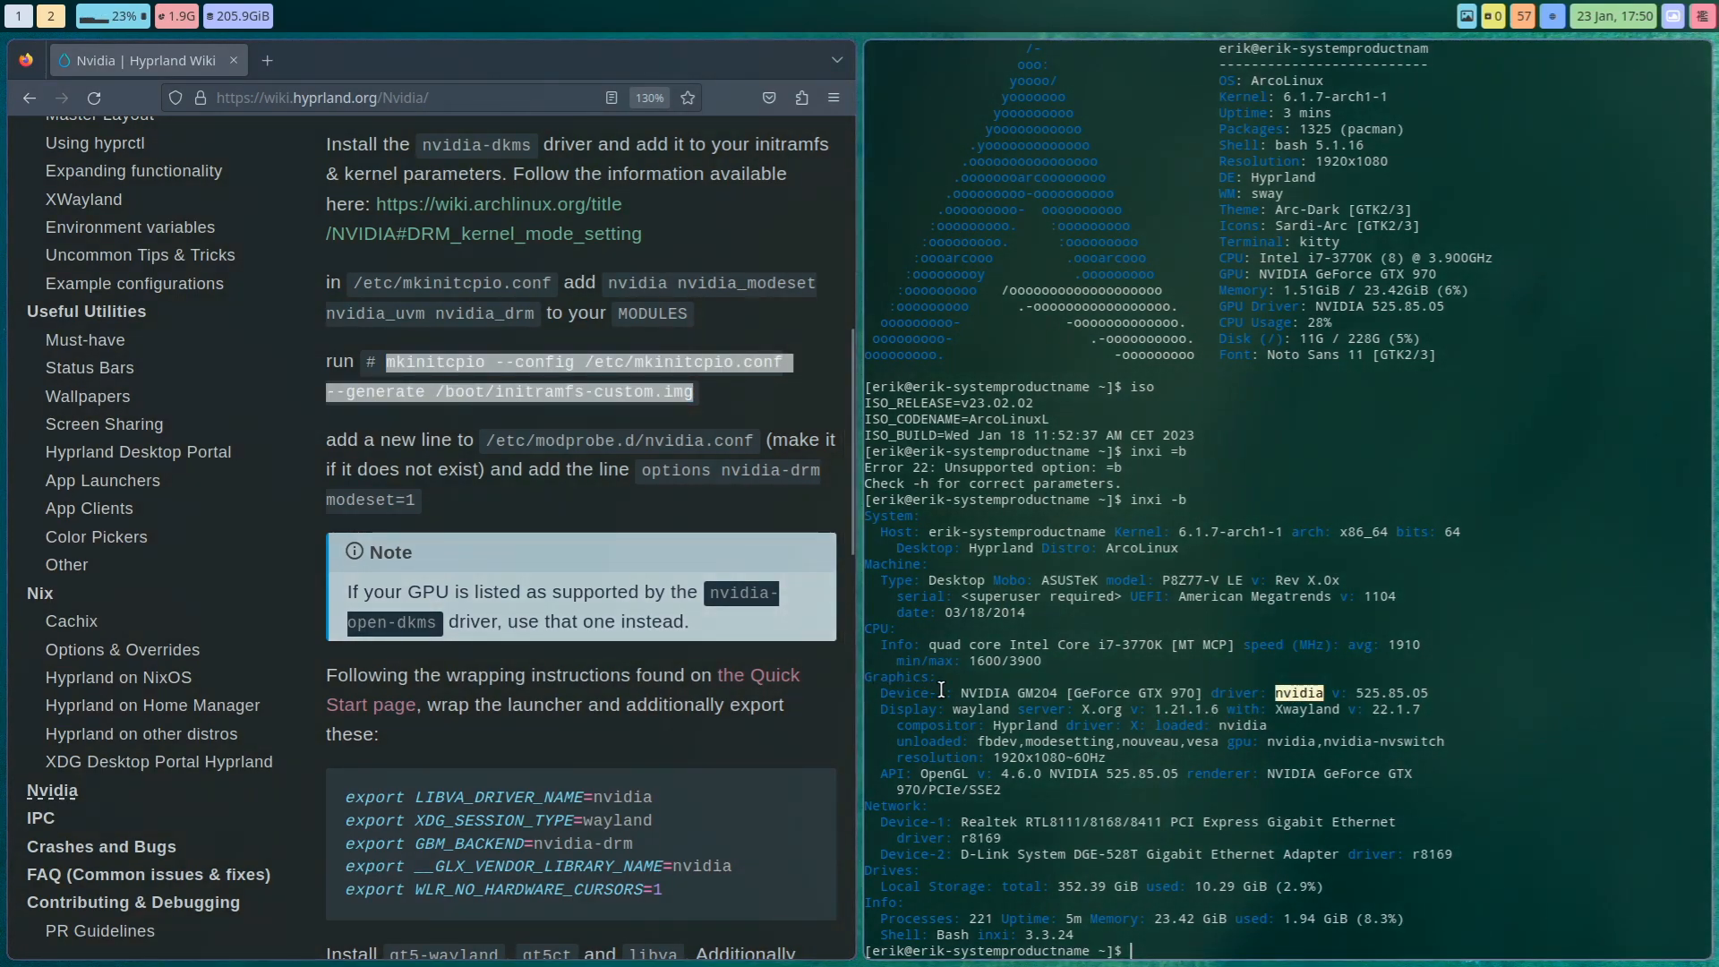
double_click(994, 709)
double_click(1302, 709)
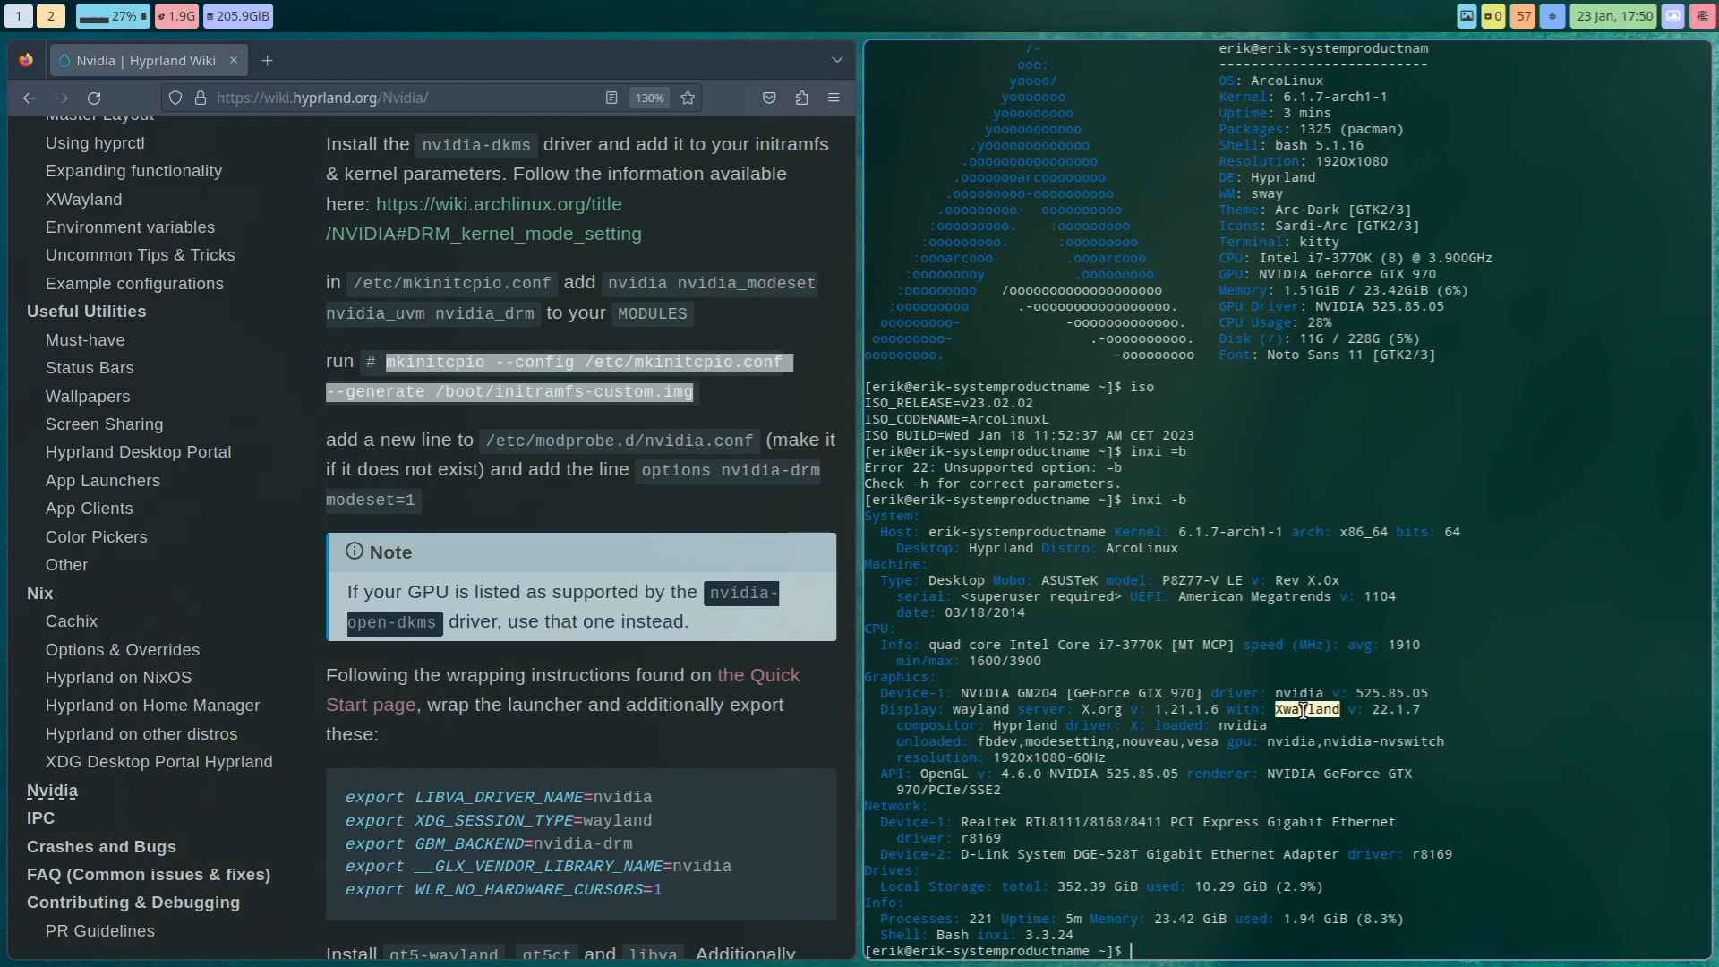
double_click(1035, 725)
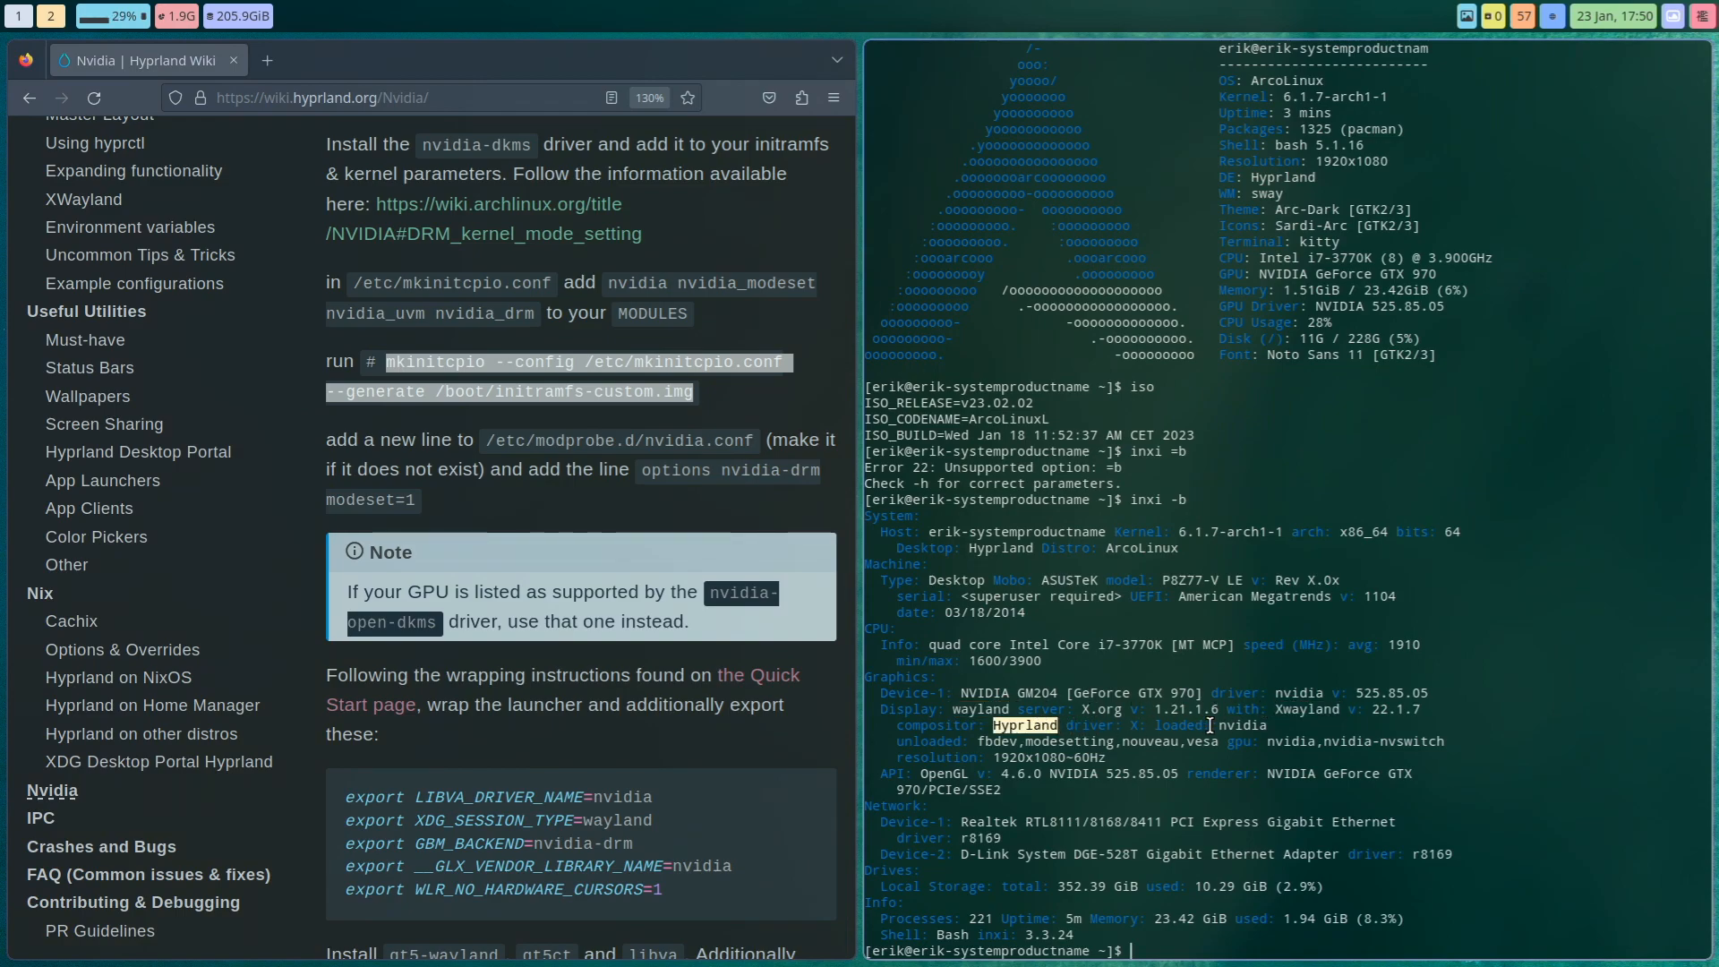
double_click(1242, 726)
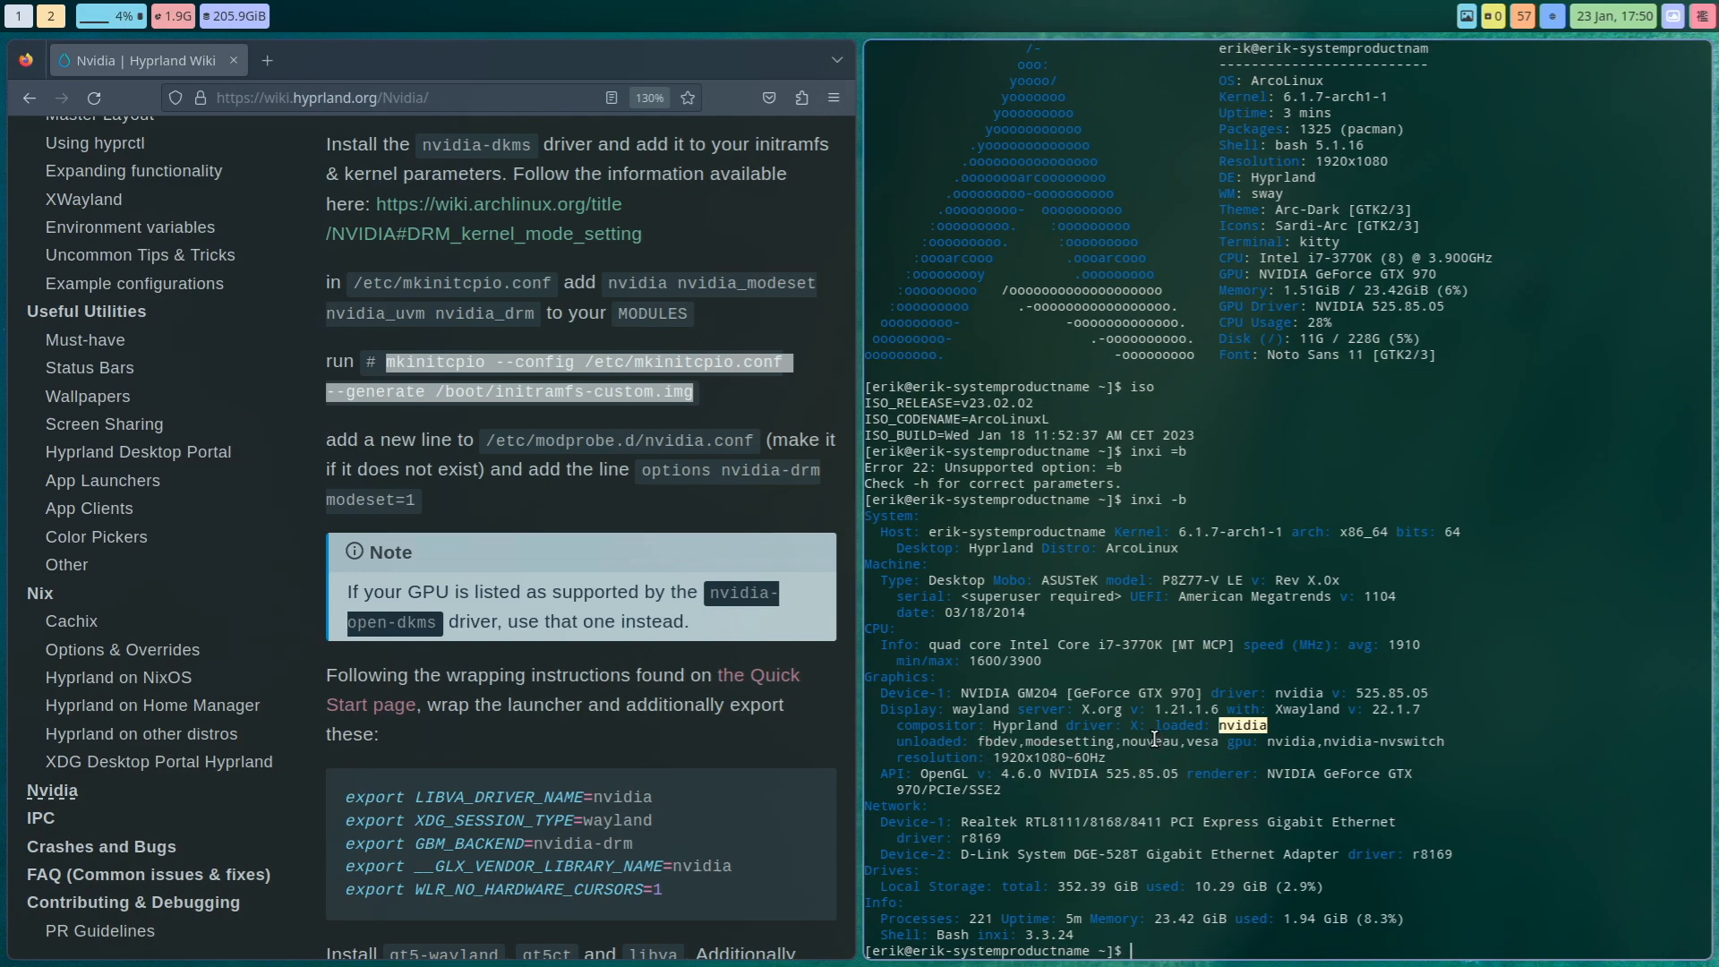
left_click(496, 294)
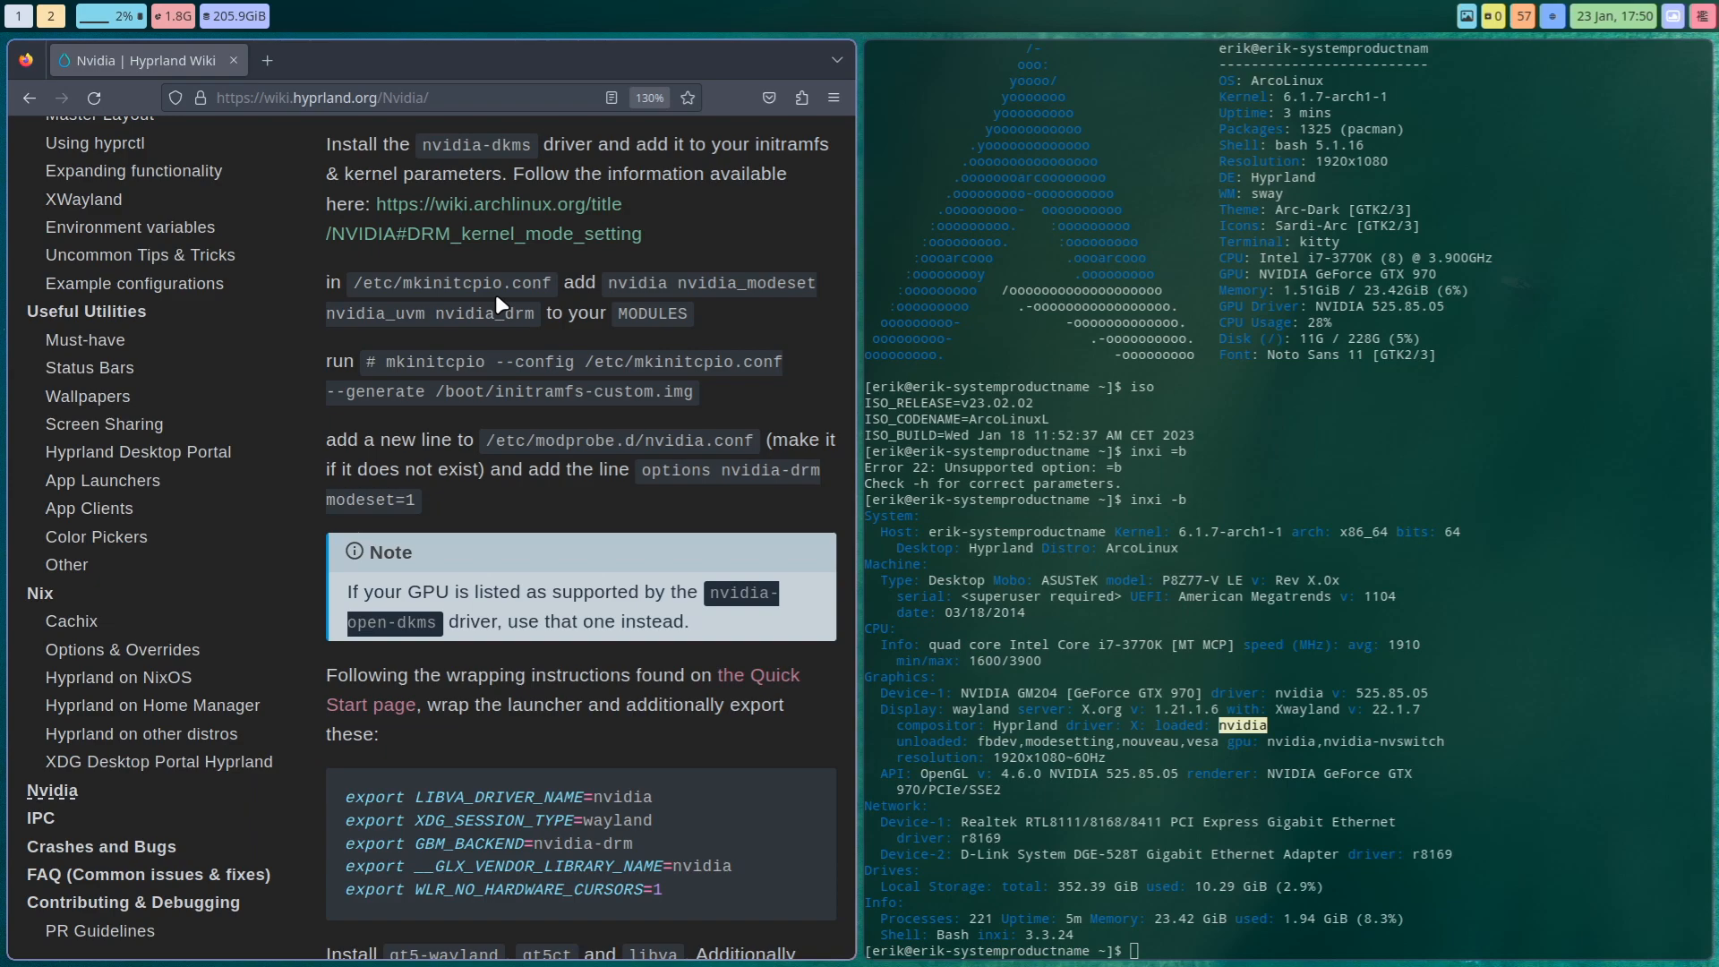
scroll(496, 295, "up", 10)
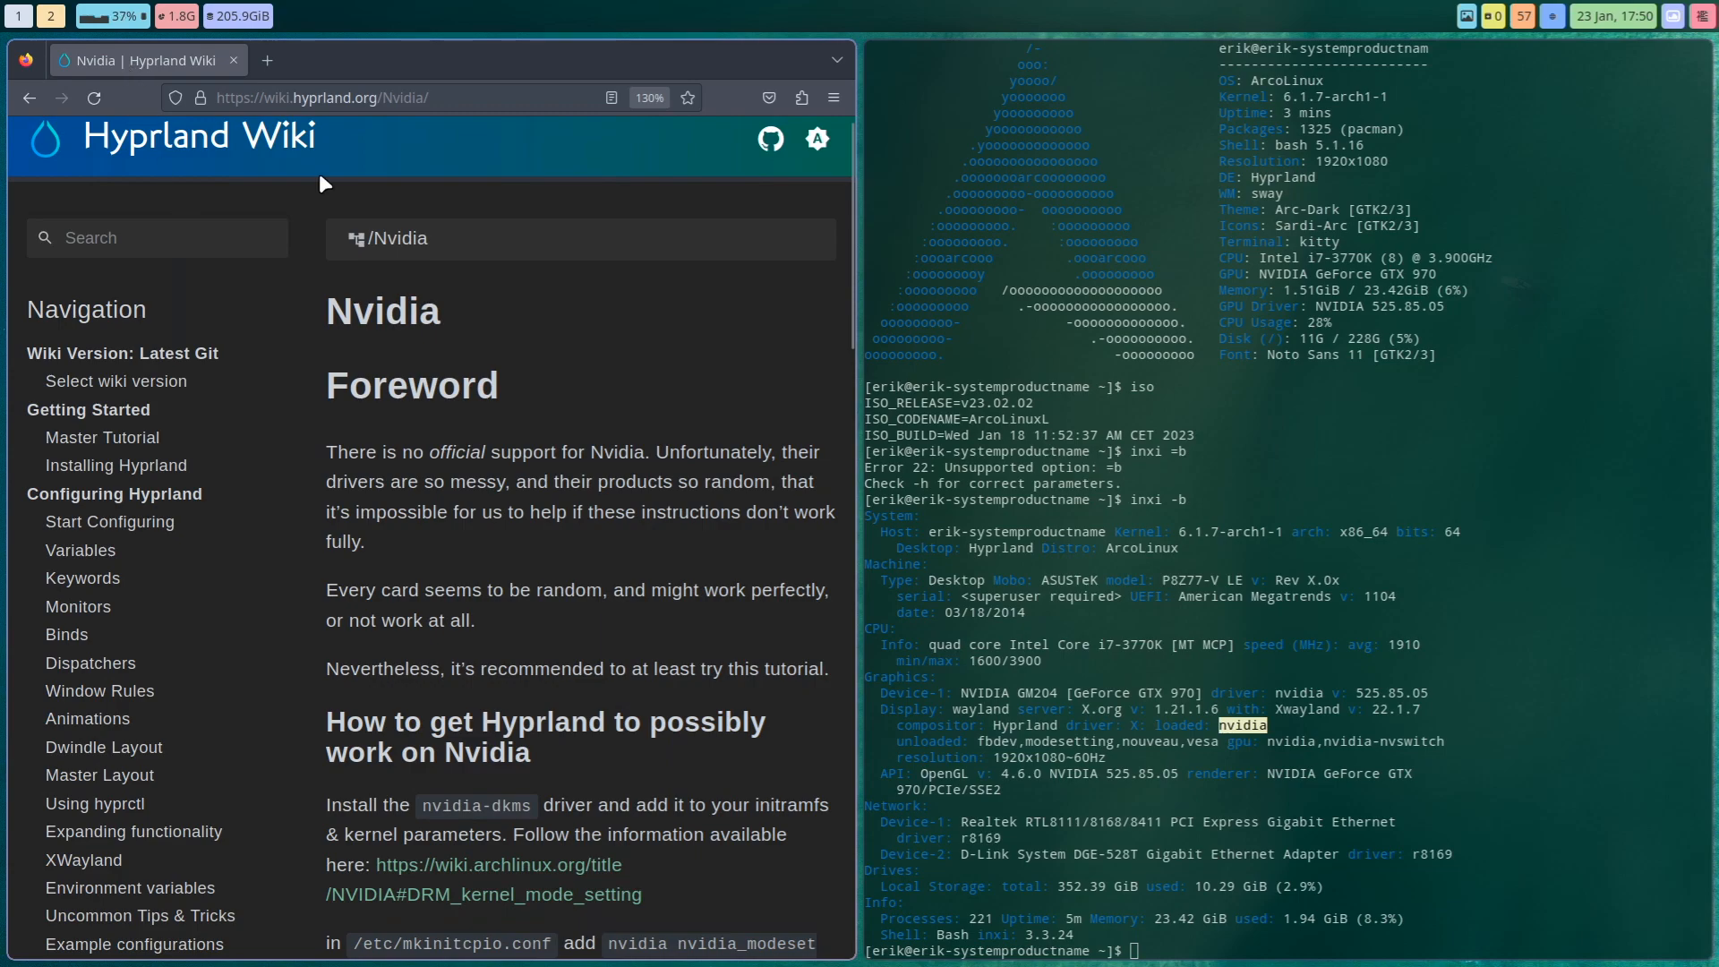
mouse_move(413, 387)
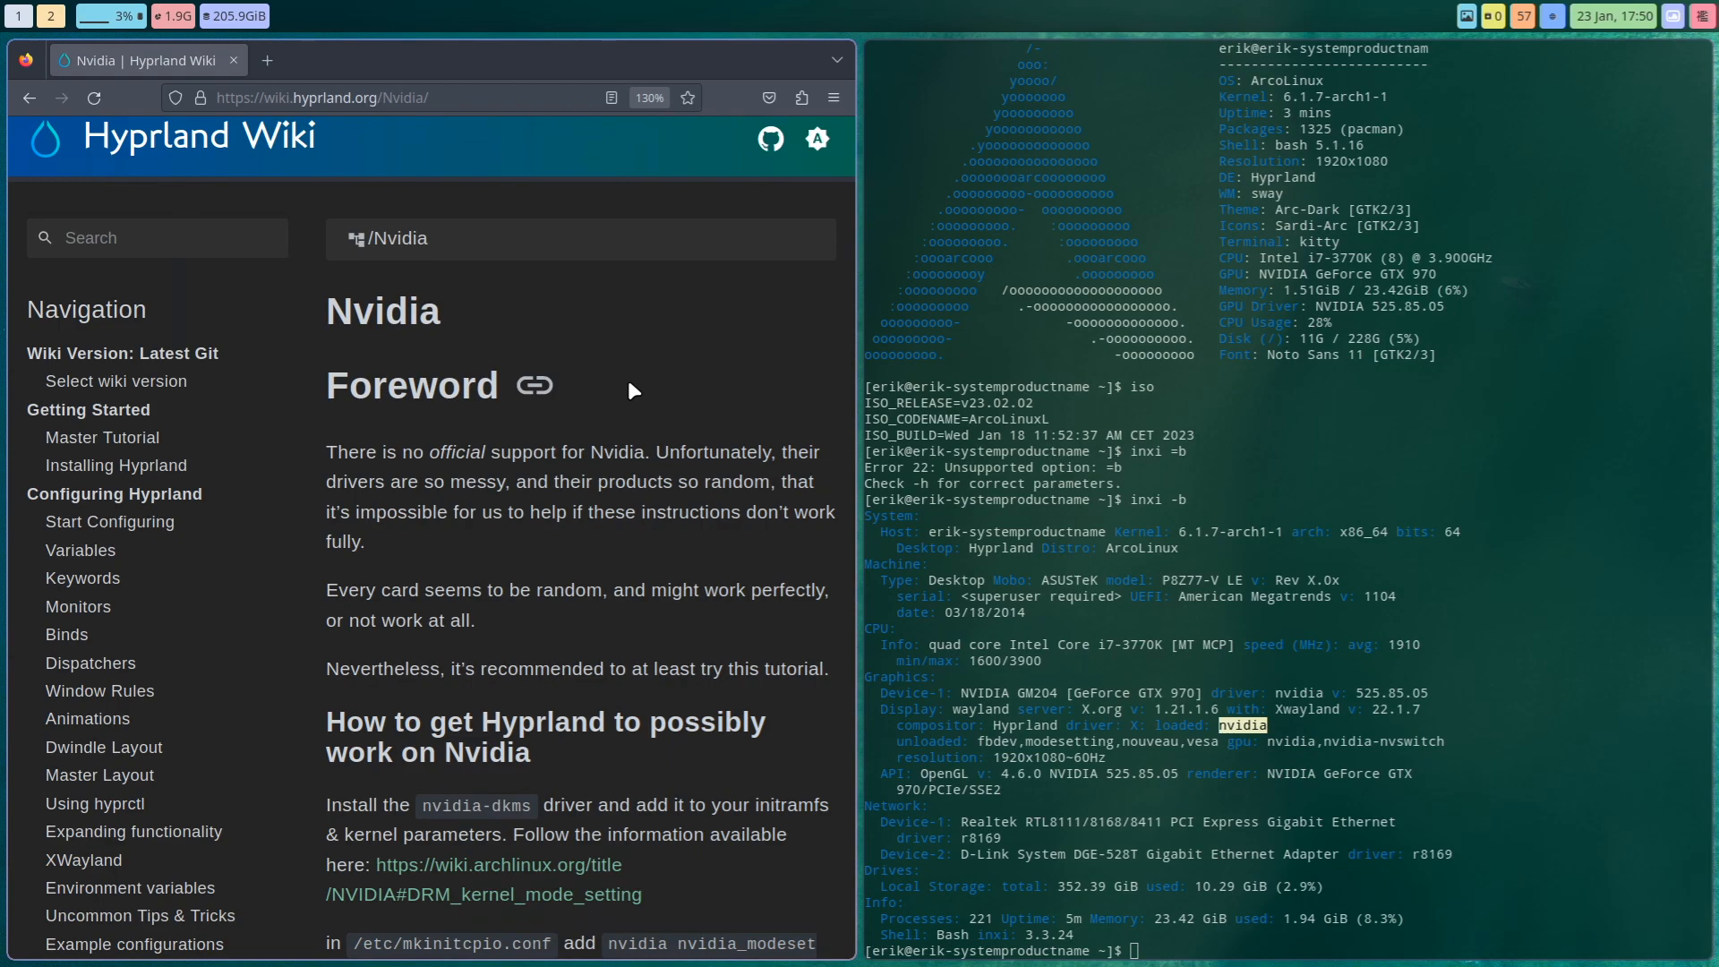
scroll(628, 376, "down", 5)
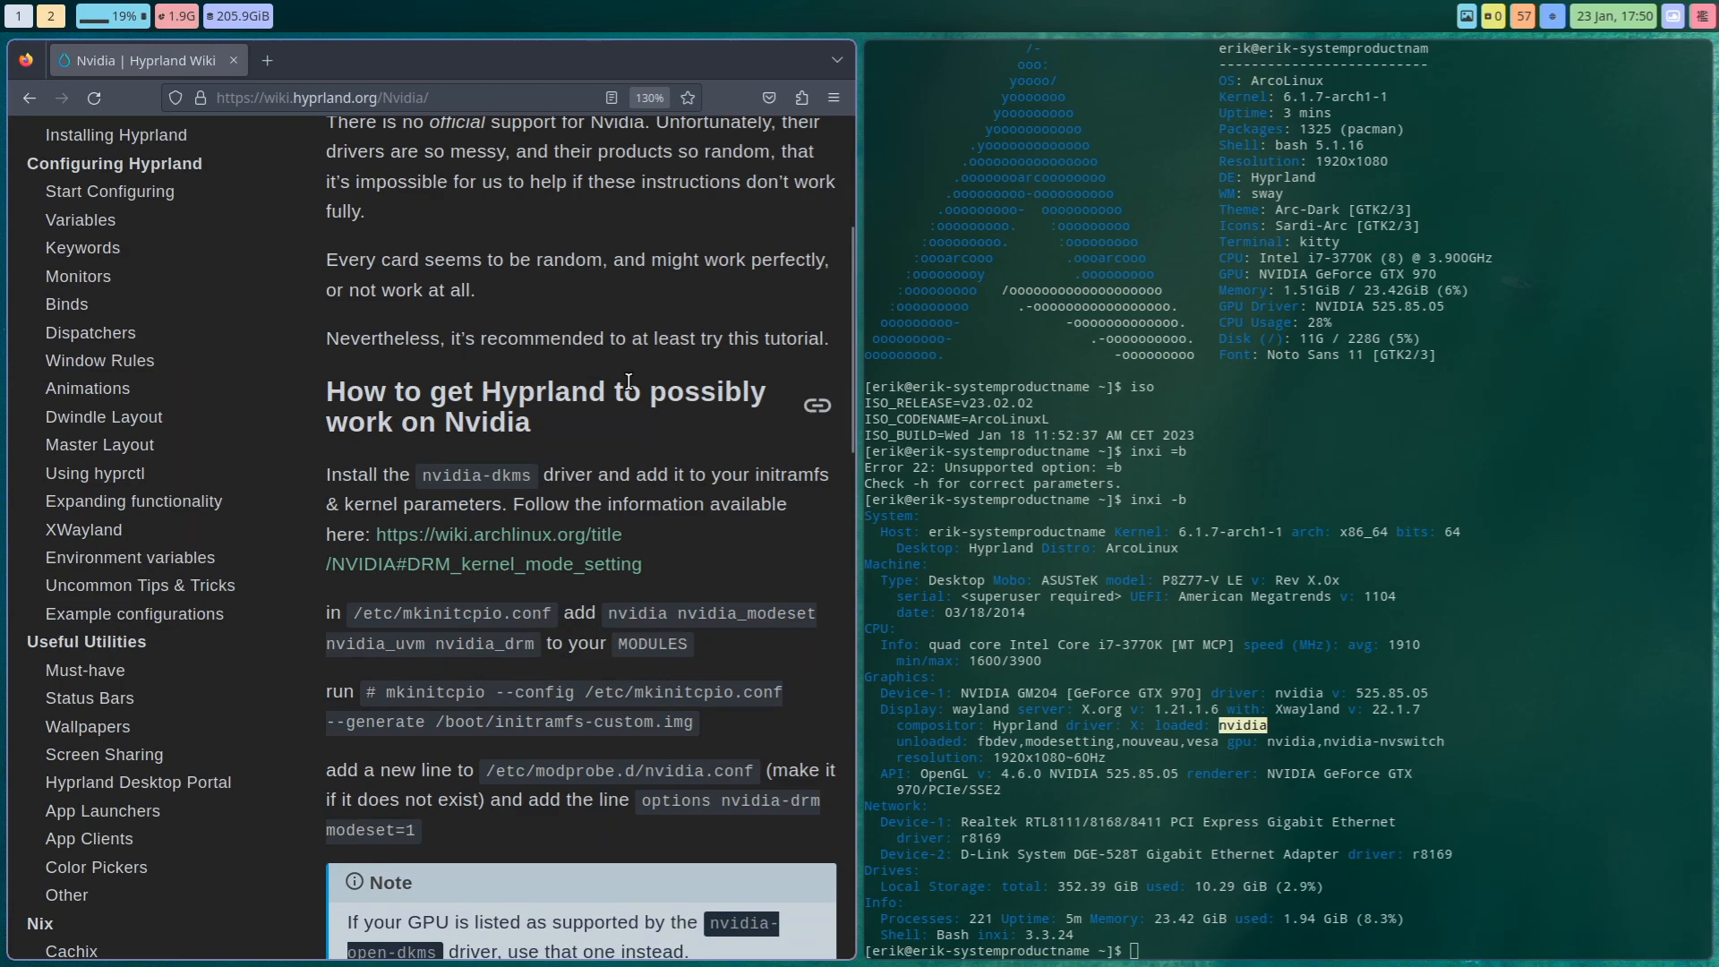
scroll(627, 381, "down", 5)
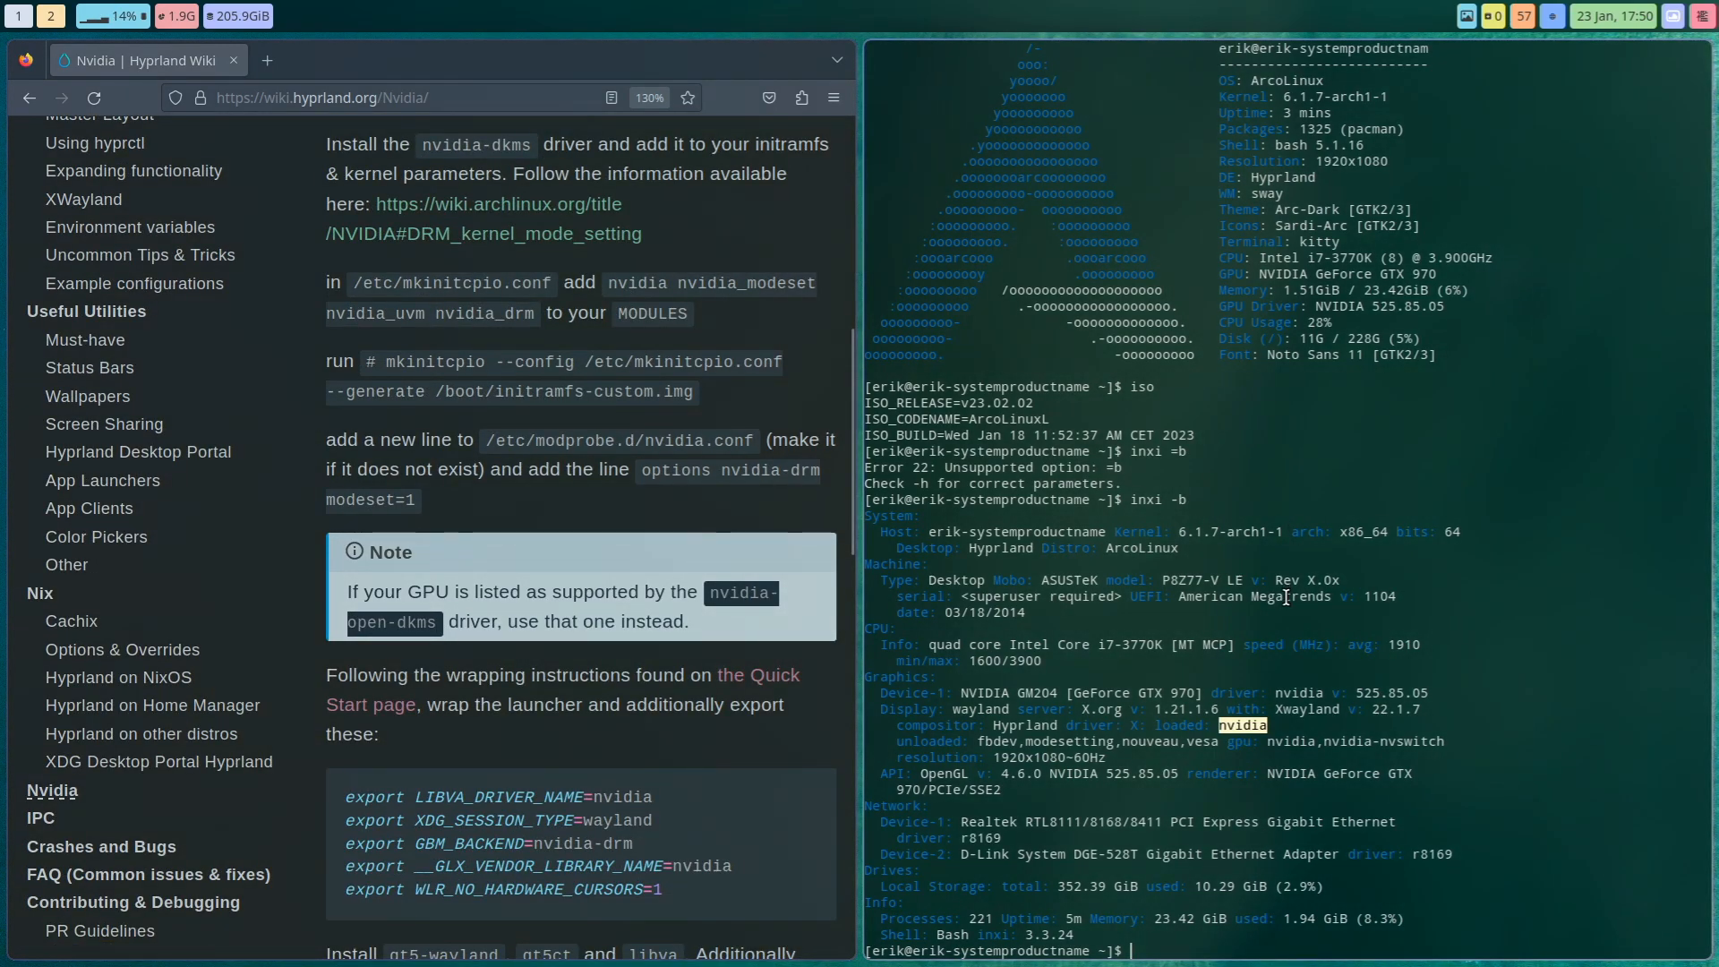
- Switch to workspace 1 showing the file manager's home folder beside the recording terminal
left_click(12, 15)
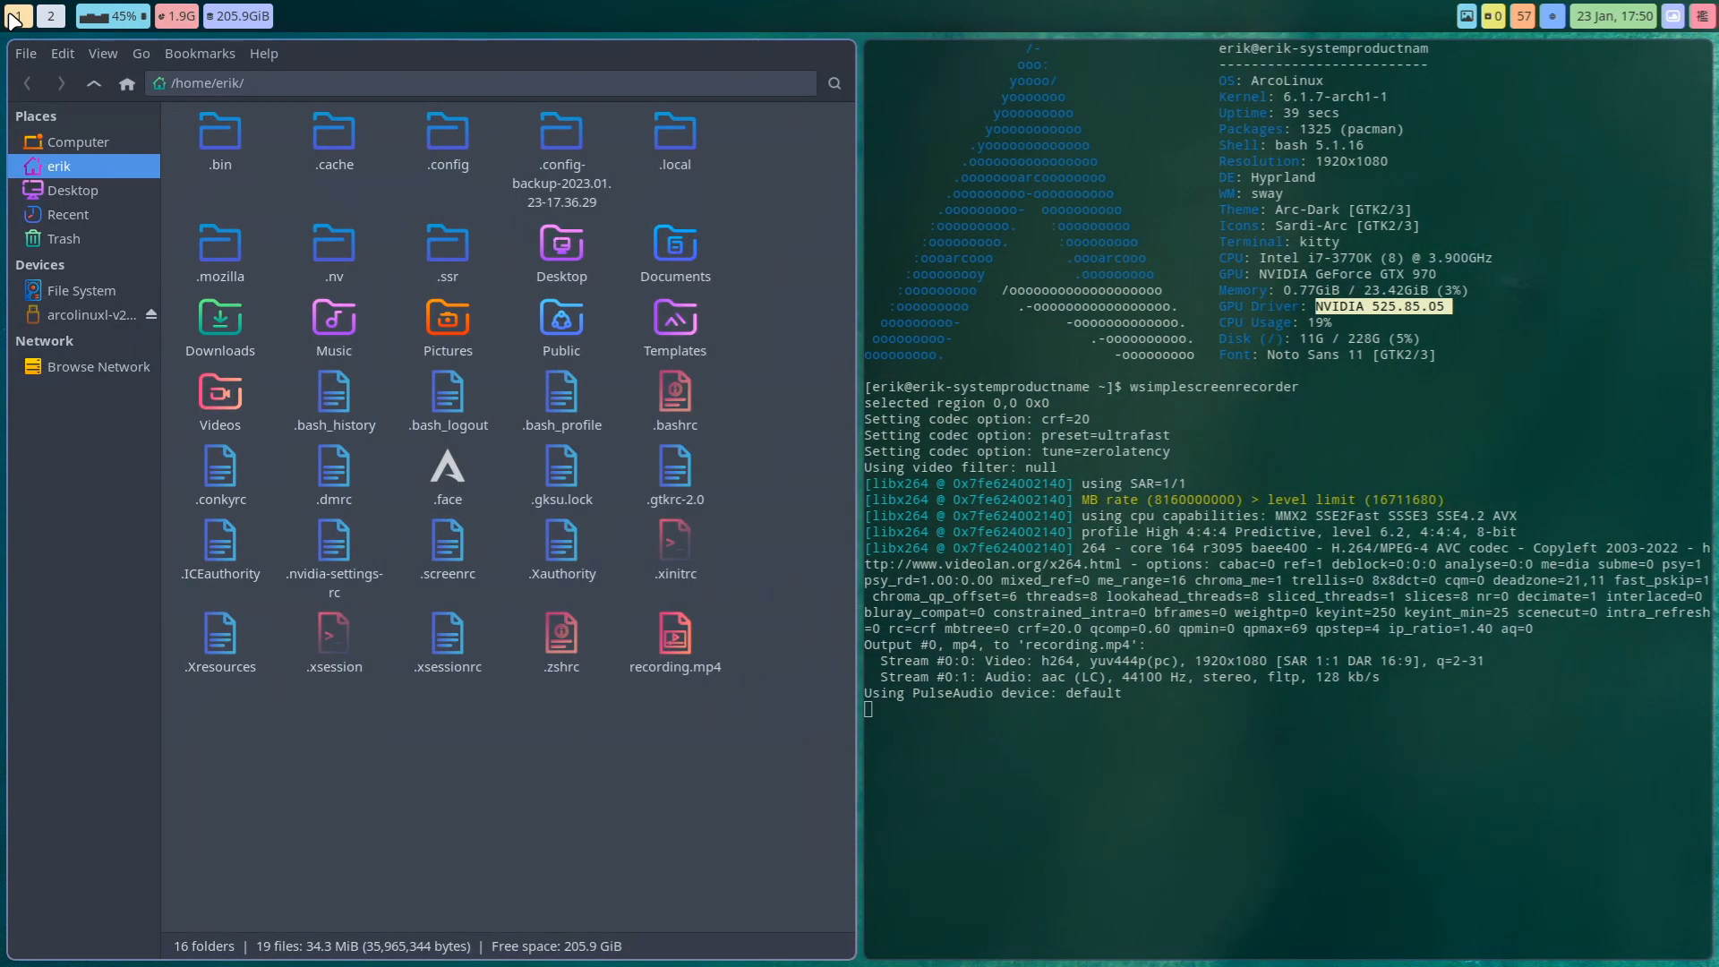
left_click(1302, 767)
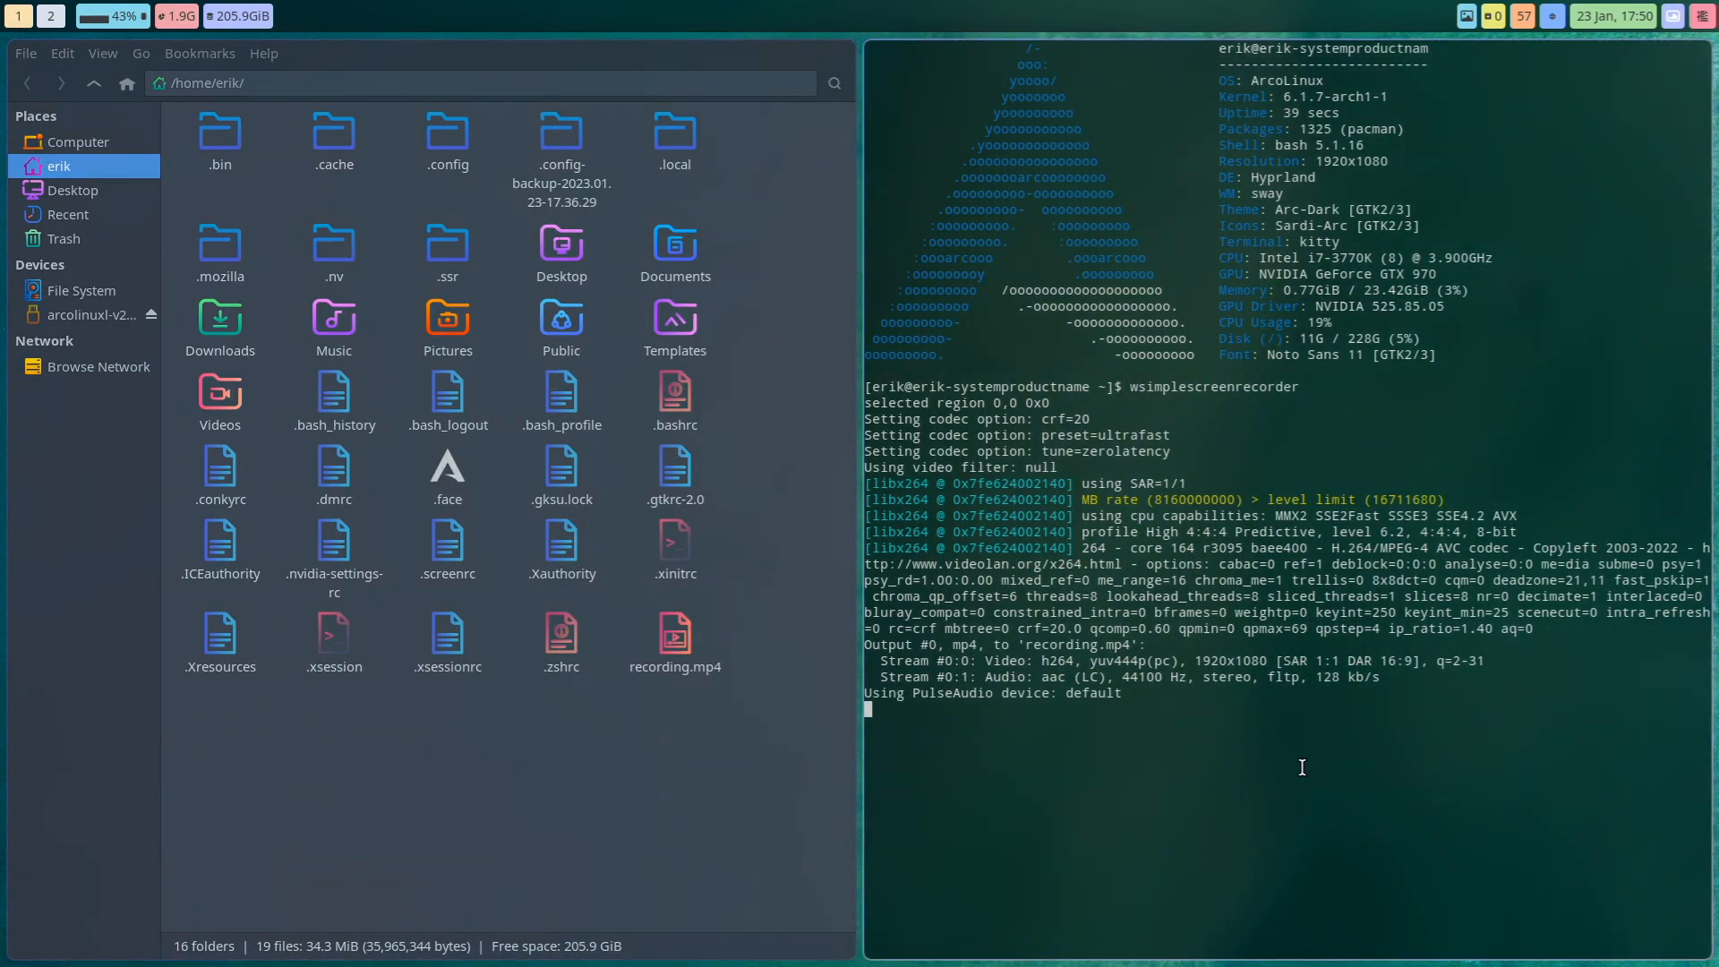